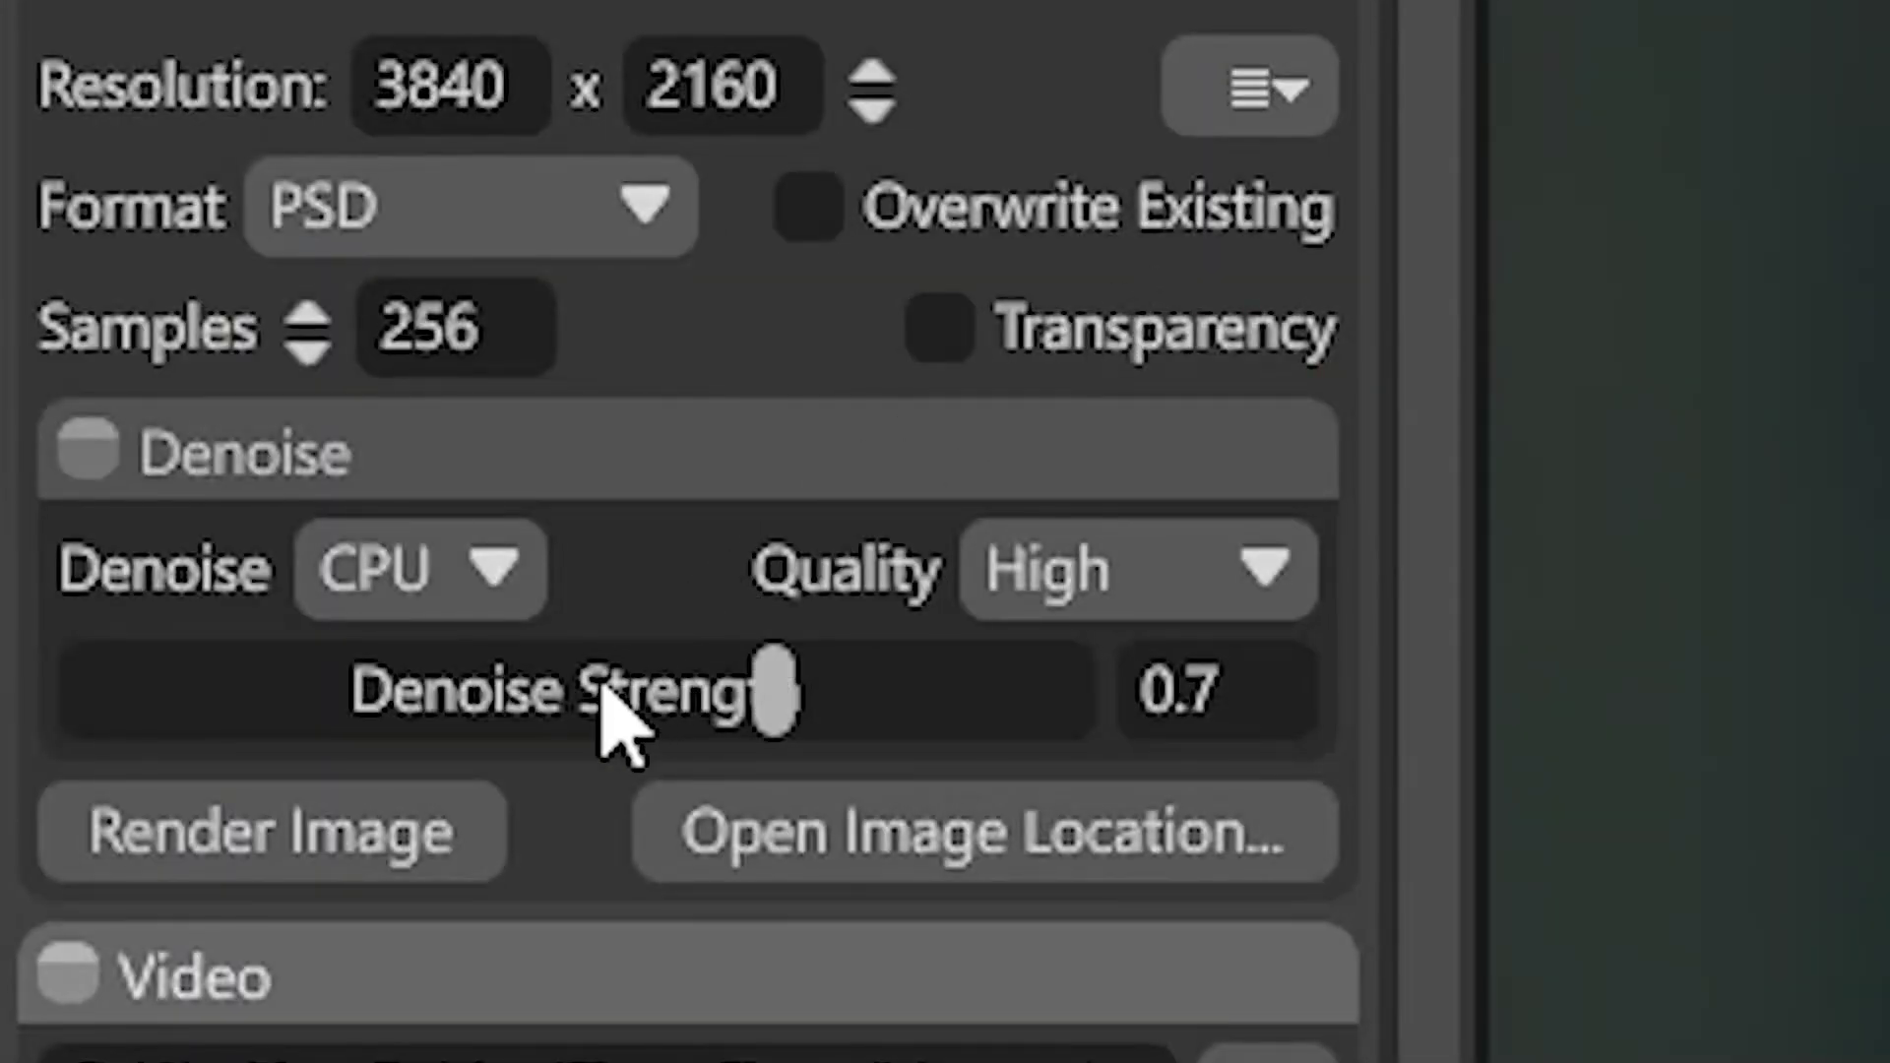
Step: Start the 3840×2160 PSD render at 256 samples with 0.7 CPU denoise
click(366, 866)
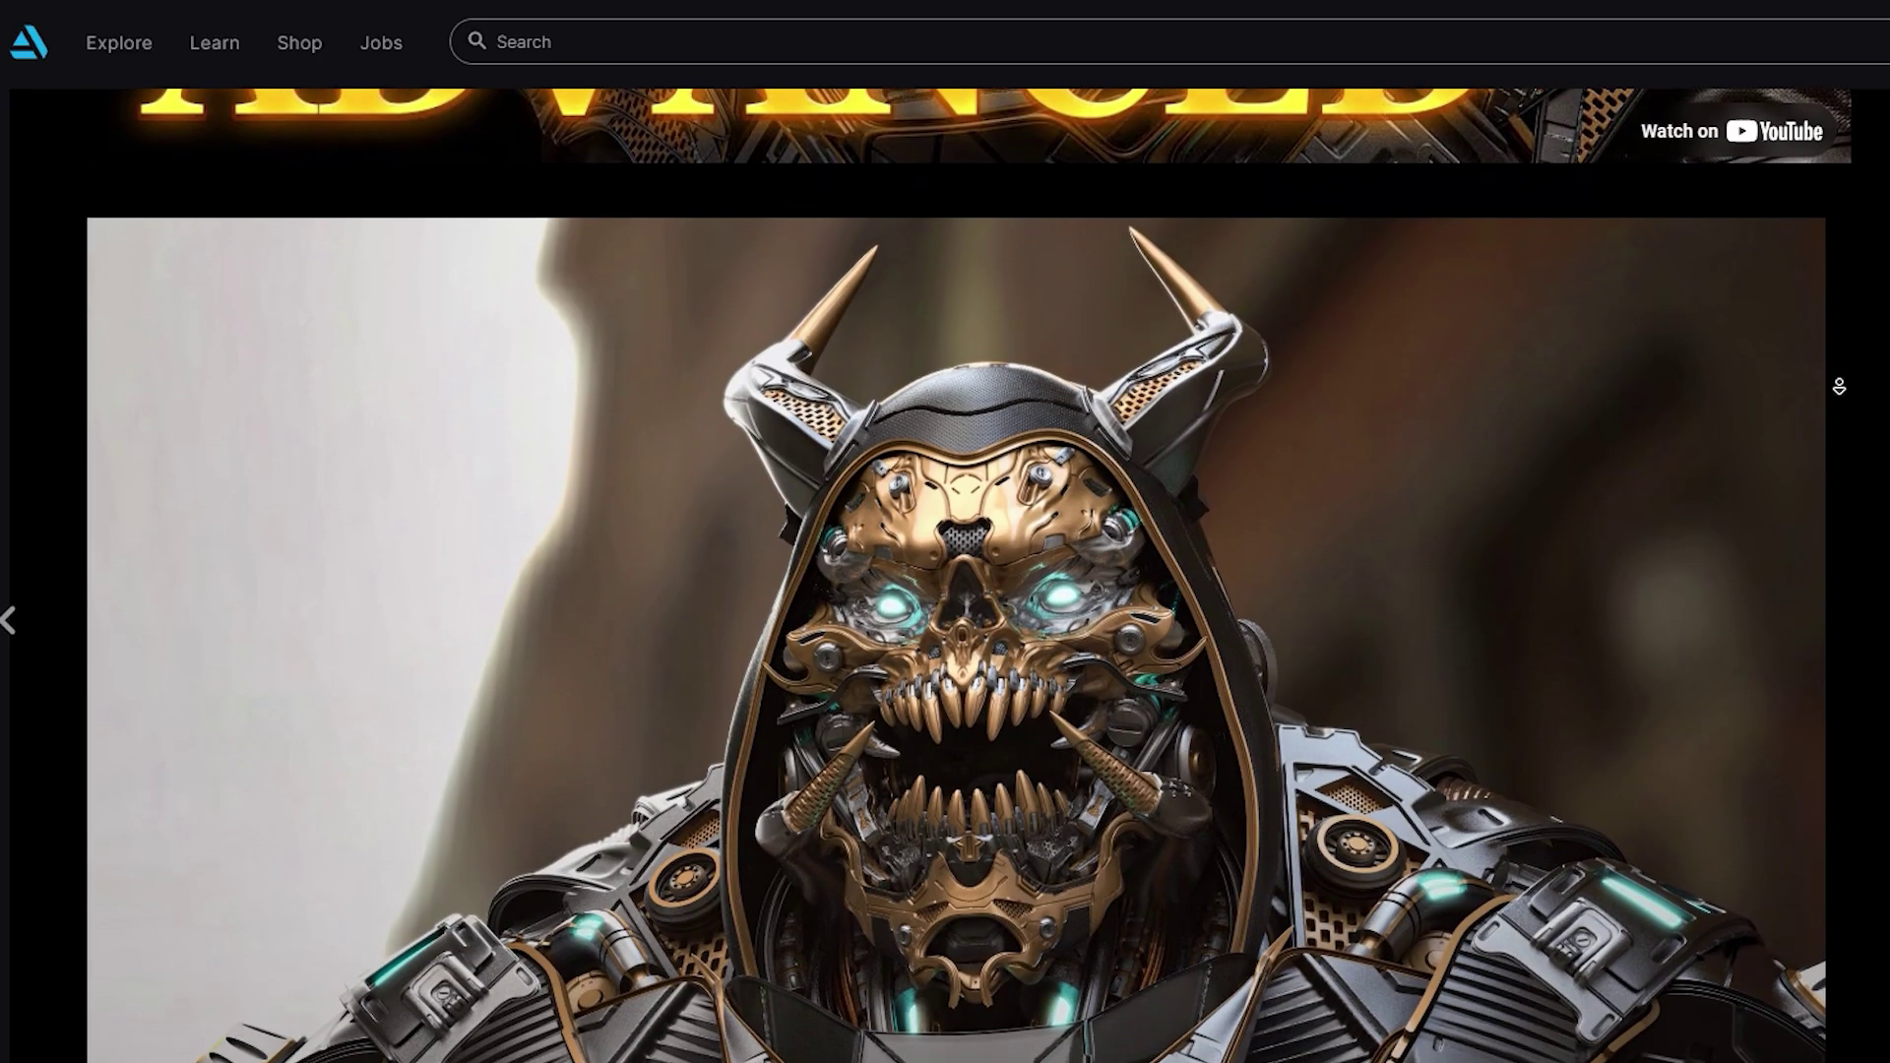
Step: Scroll through the ArtStation character artworks down to the Deathstroke project
scroll(968, 574, down, 2)
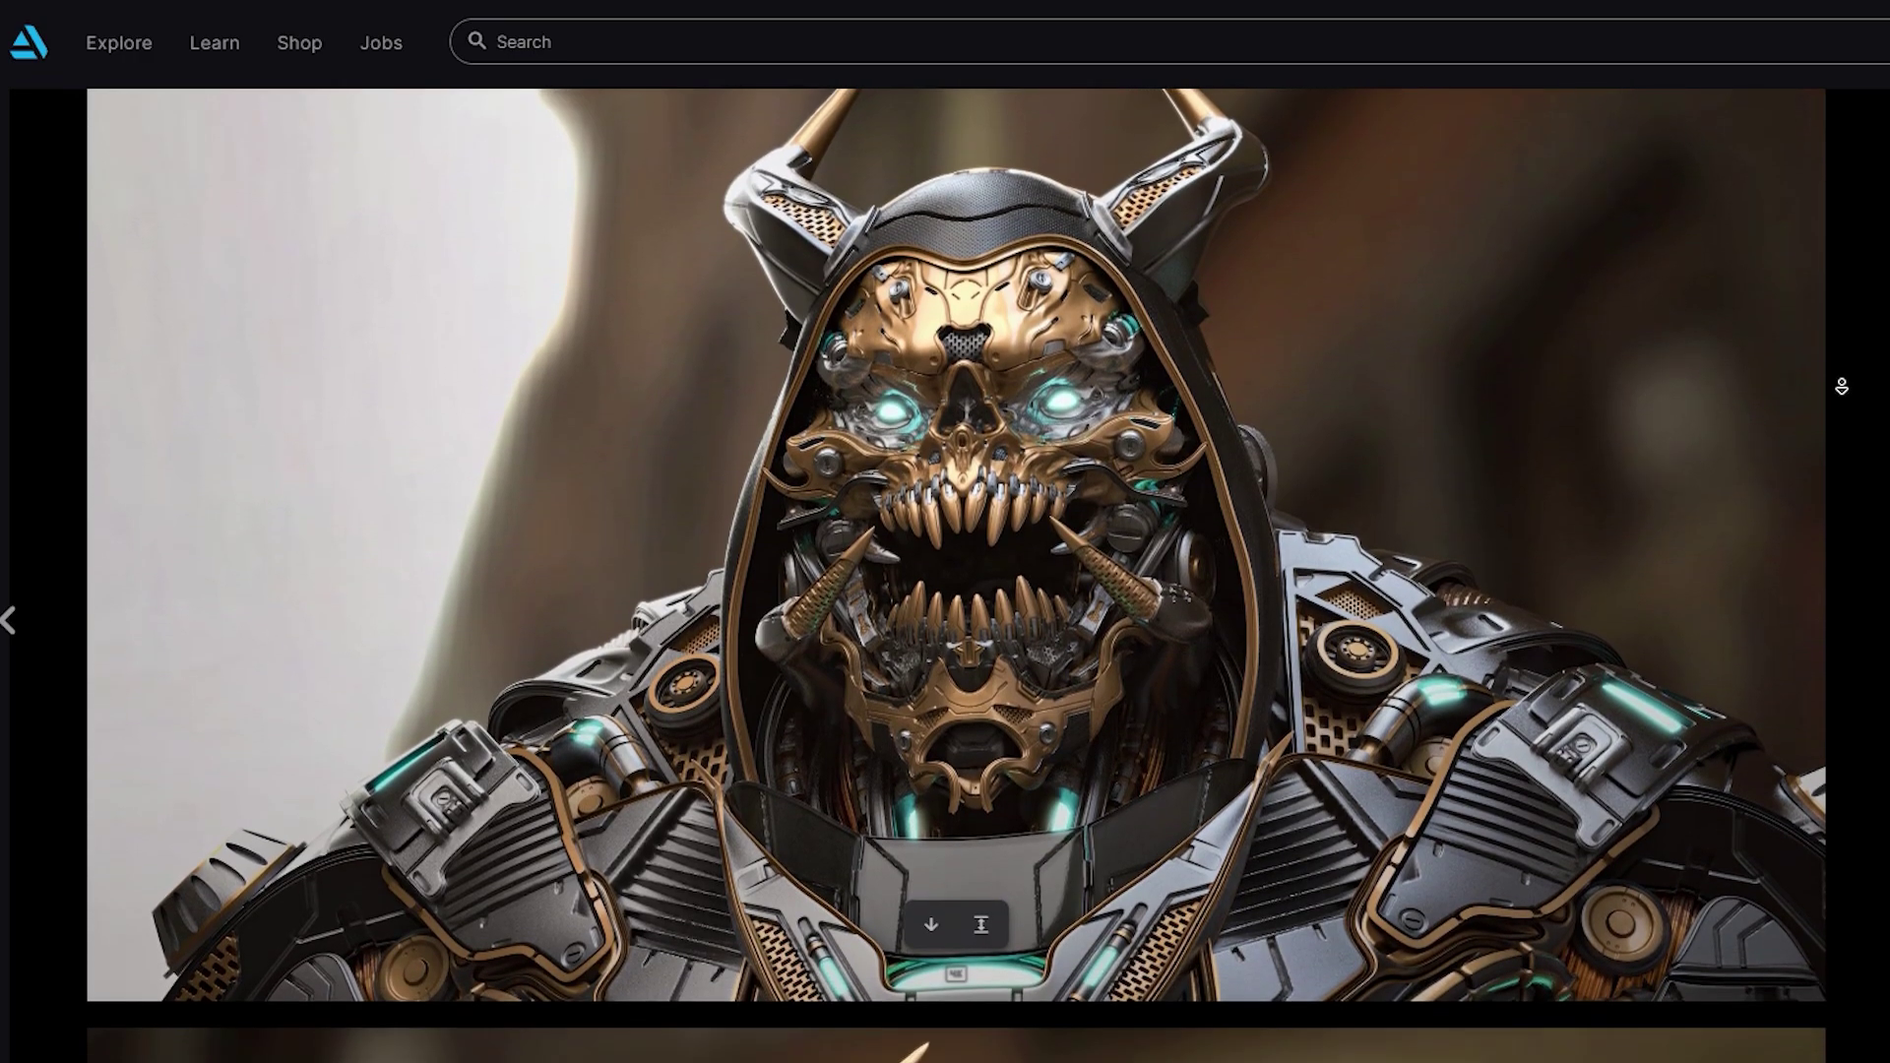
scroll(1840, 393, down, 5)
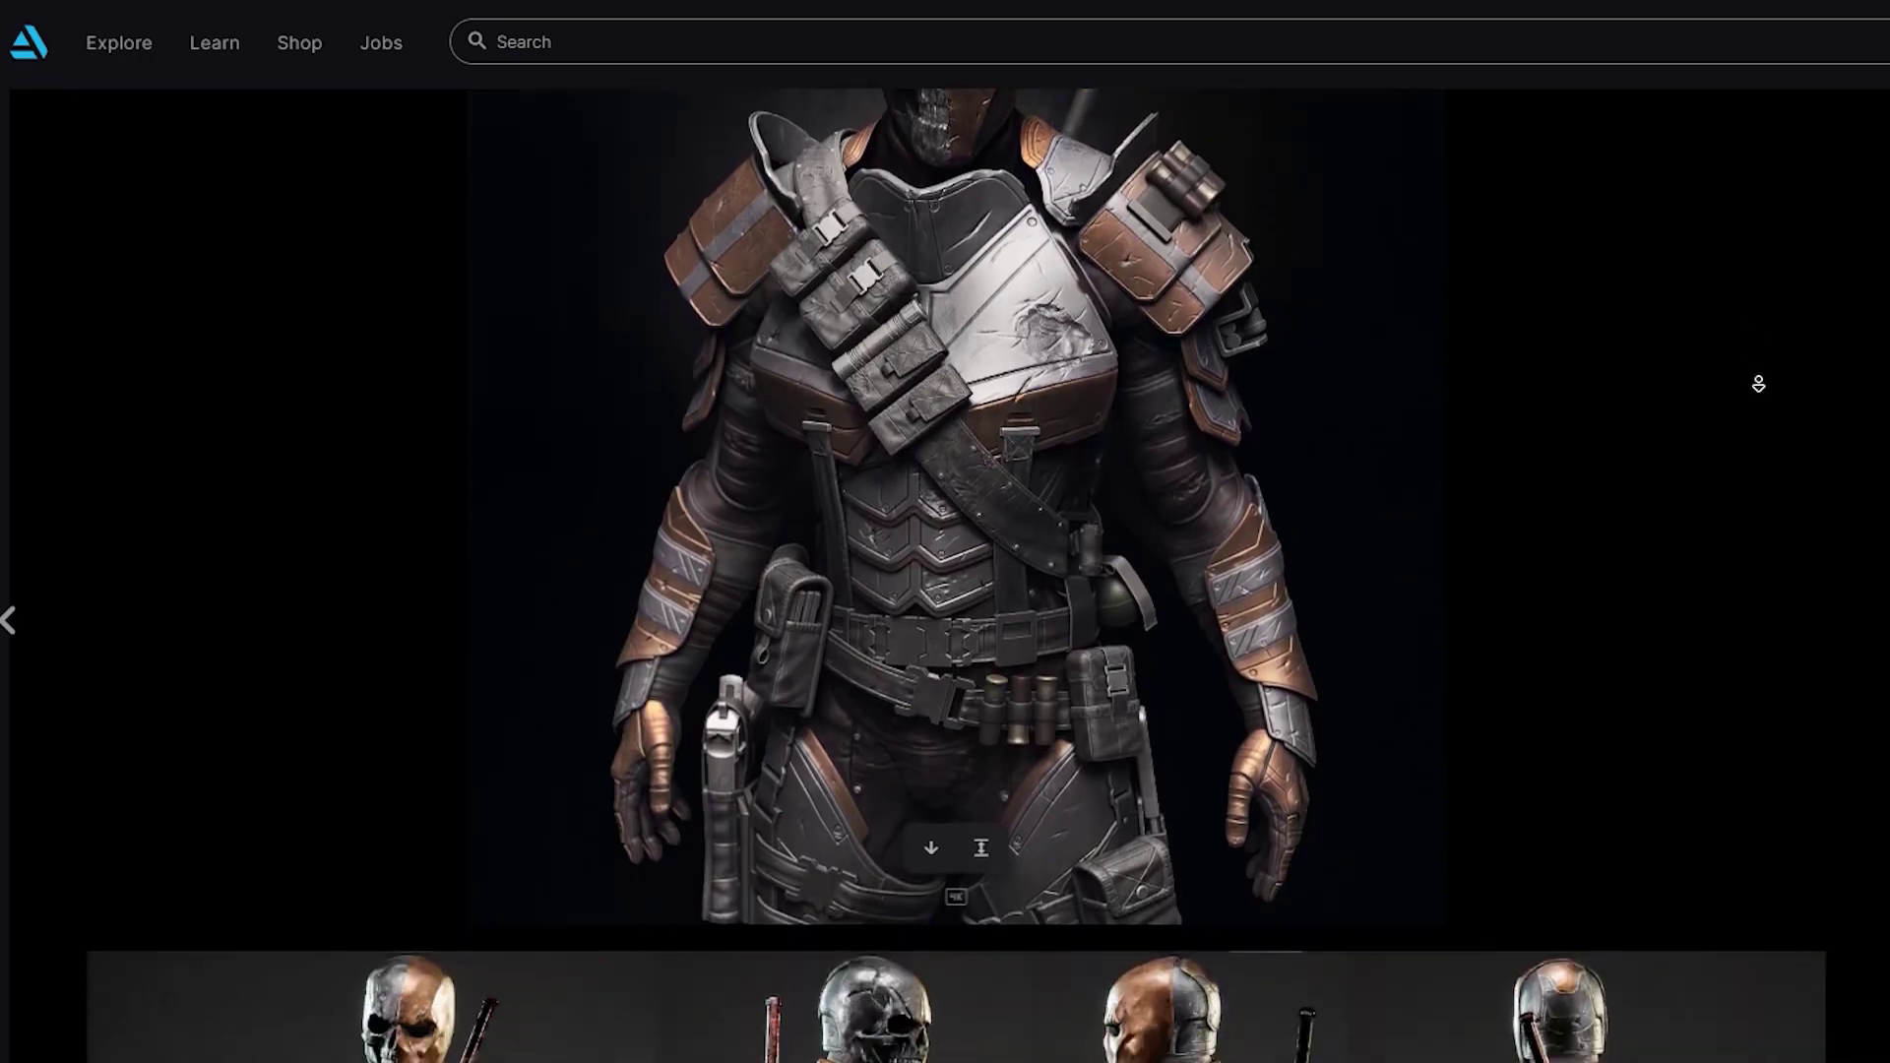
scroll(1762, 369, down, 4)
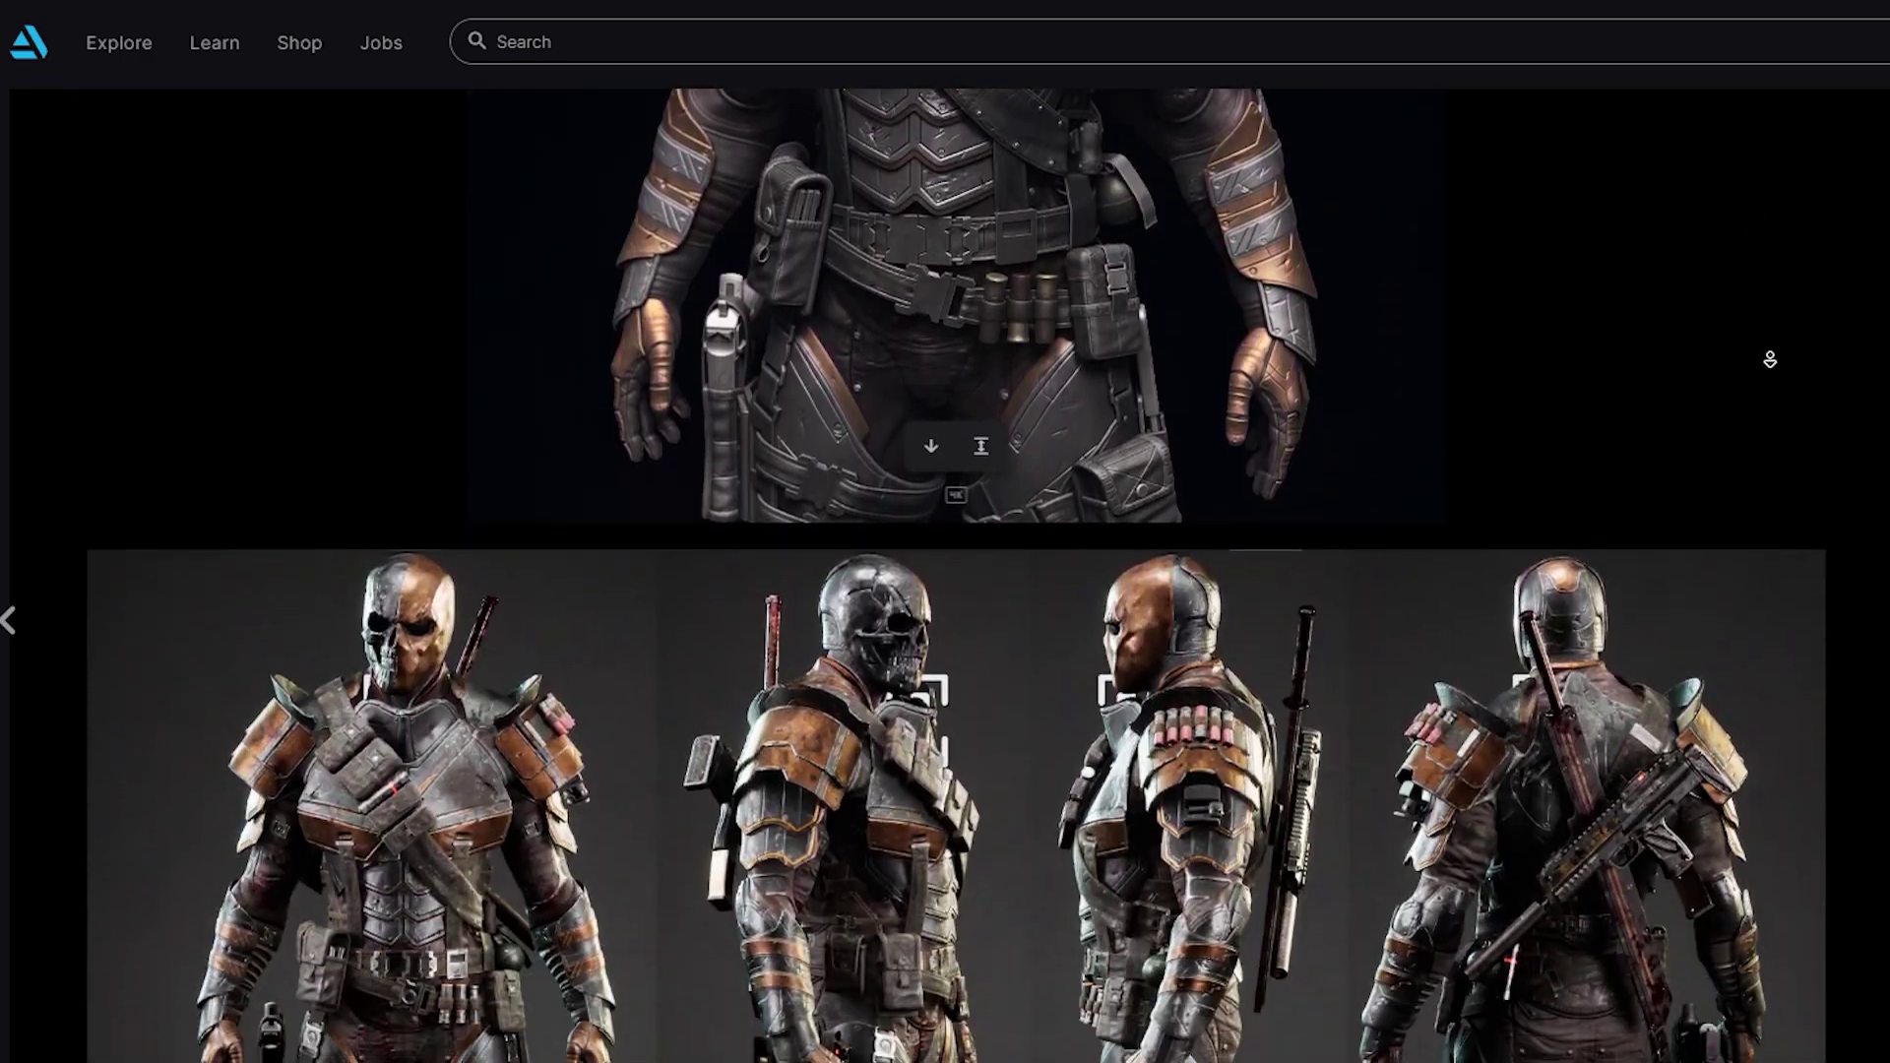
scroll(1771, 359, down, 2)
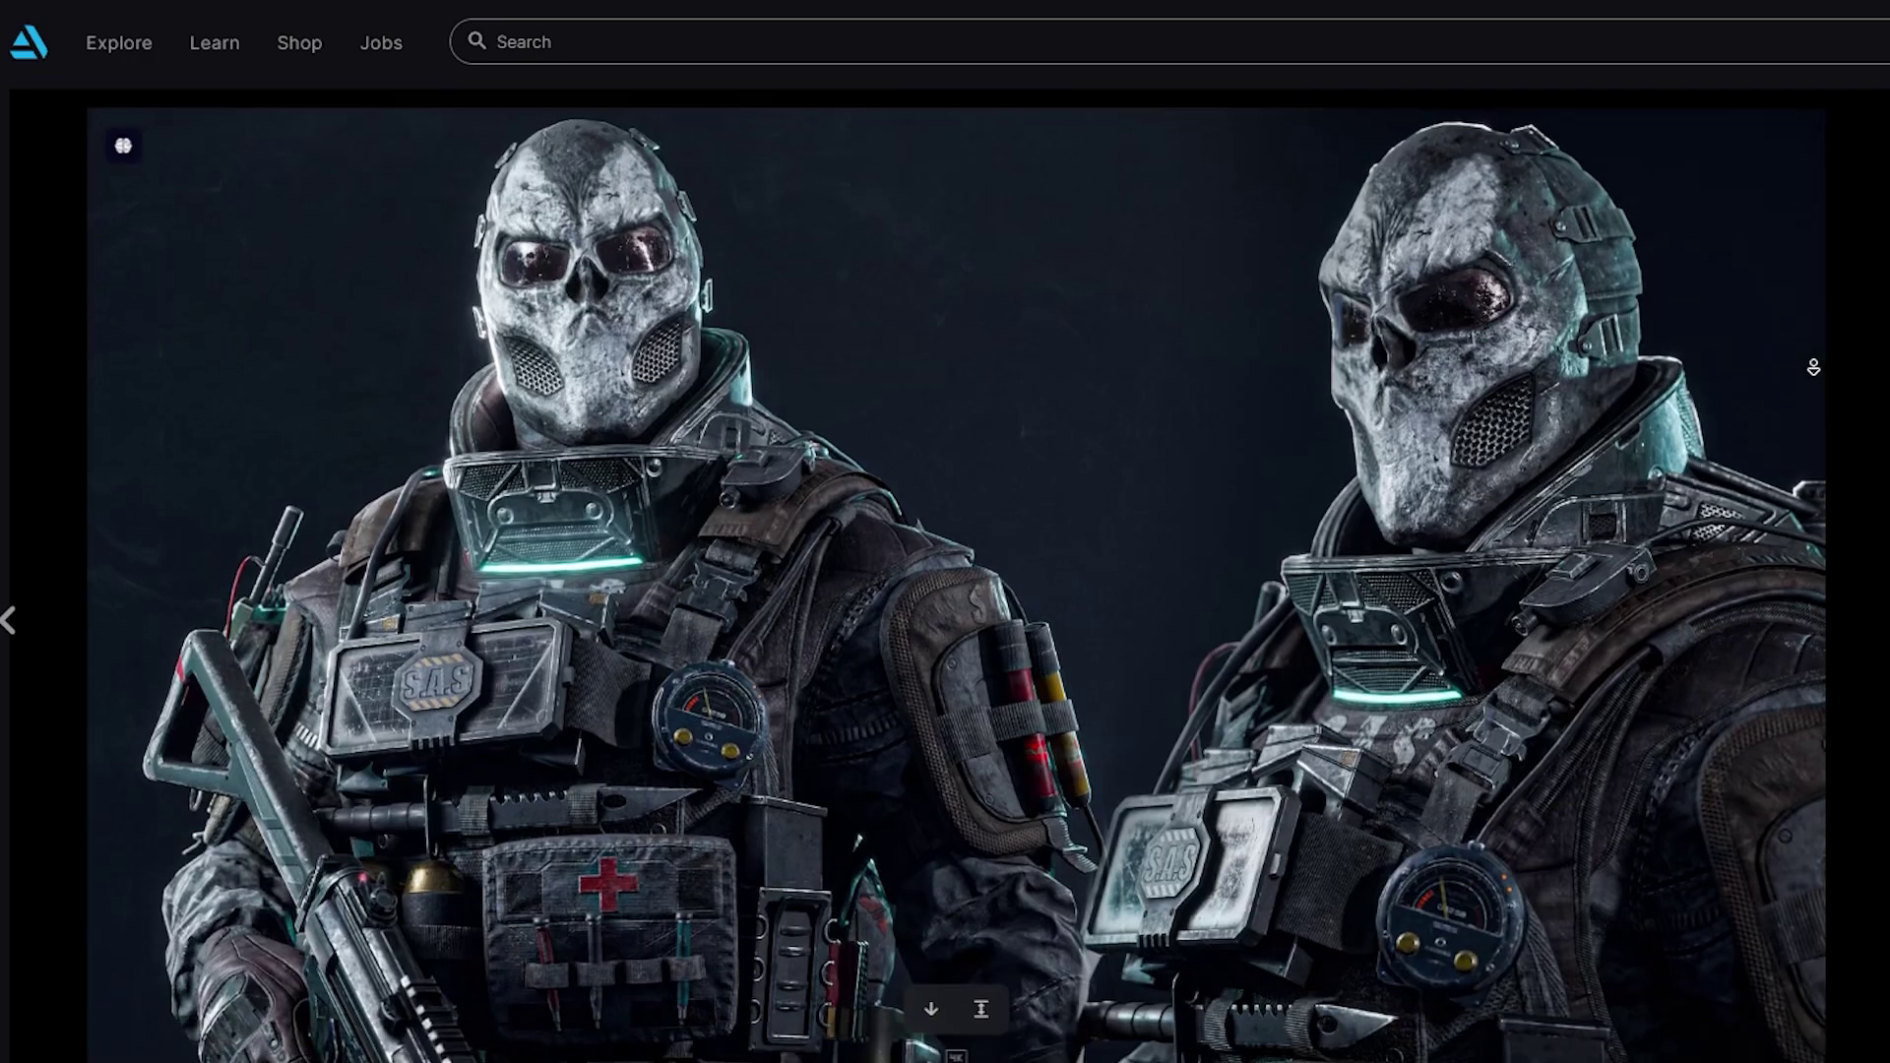
scroll(1813, 367, down, 3)
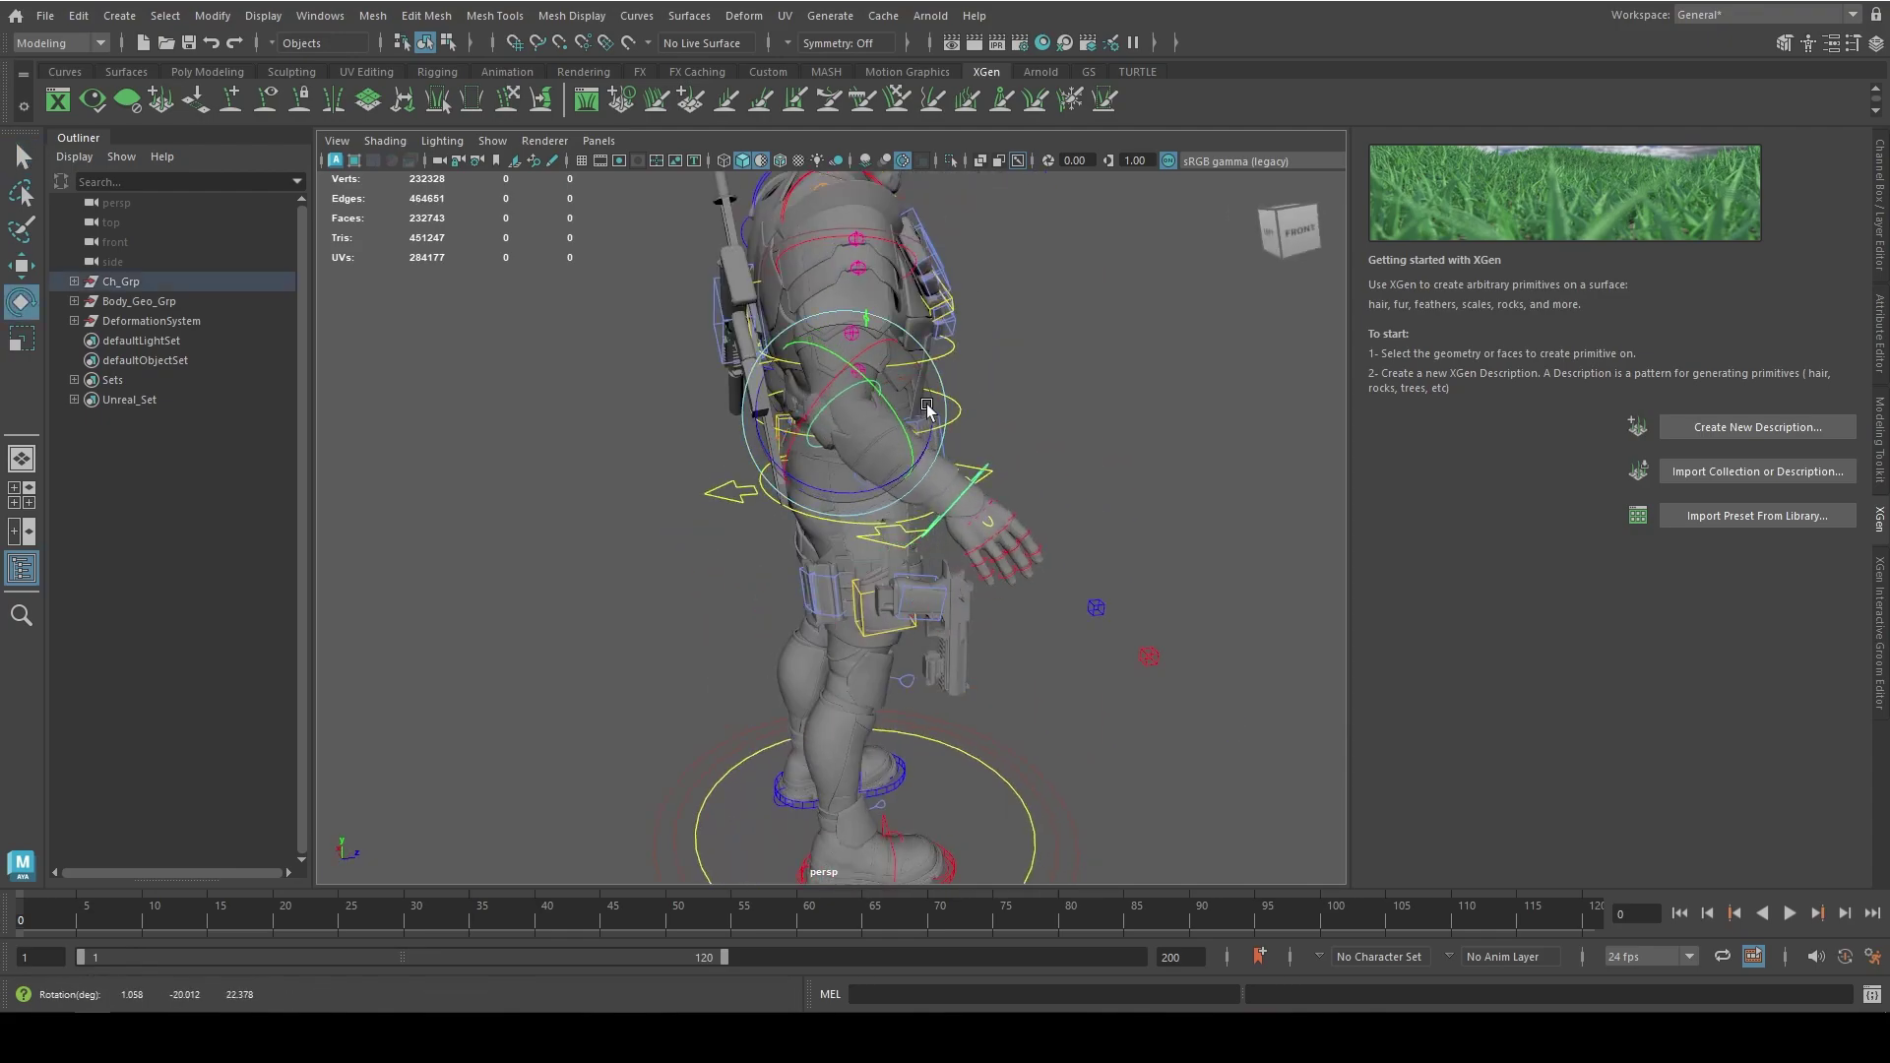
Step: Rotate the foot control to bend the character's leg
alt+drag(922, 346, 984, 443)
click(807, 792)
key(w)
scroll(1032, 411, up, 3)
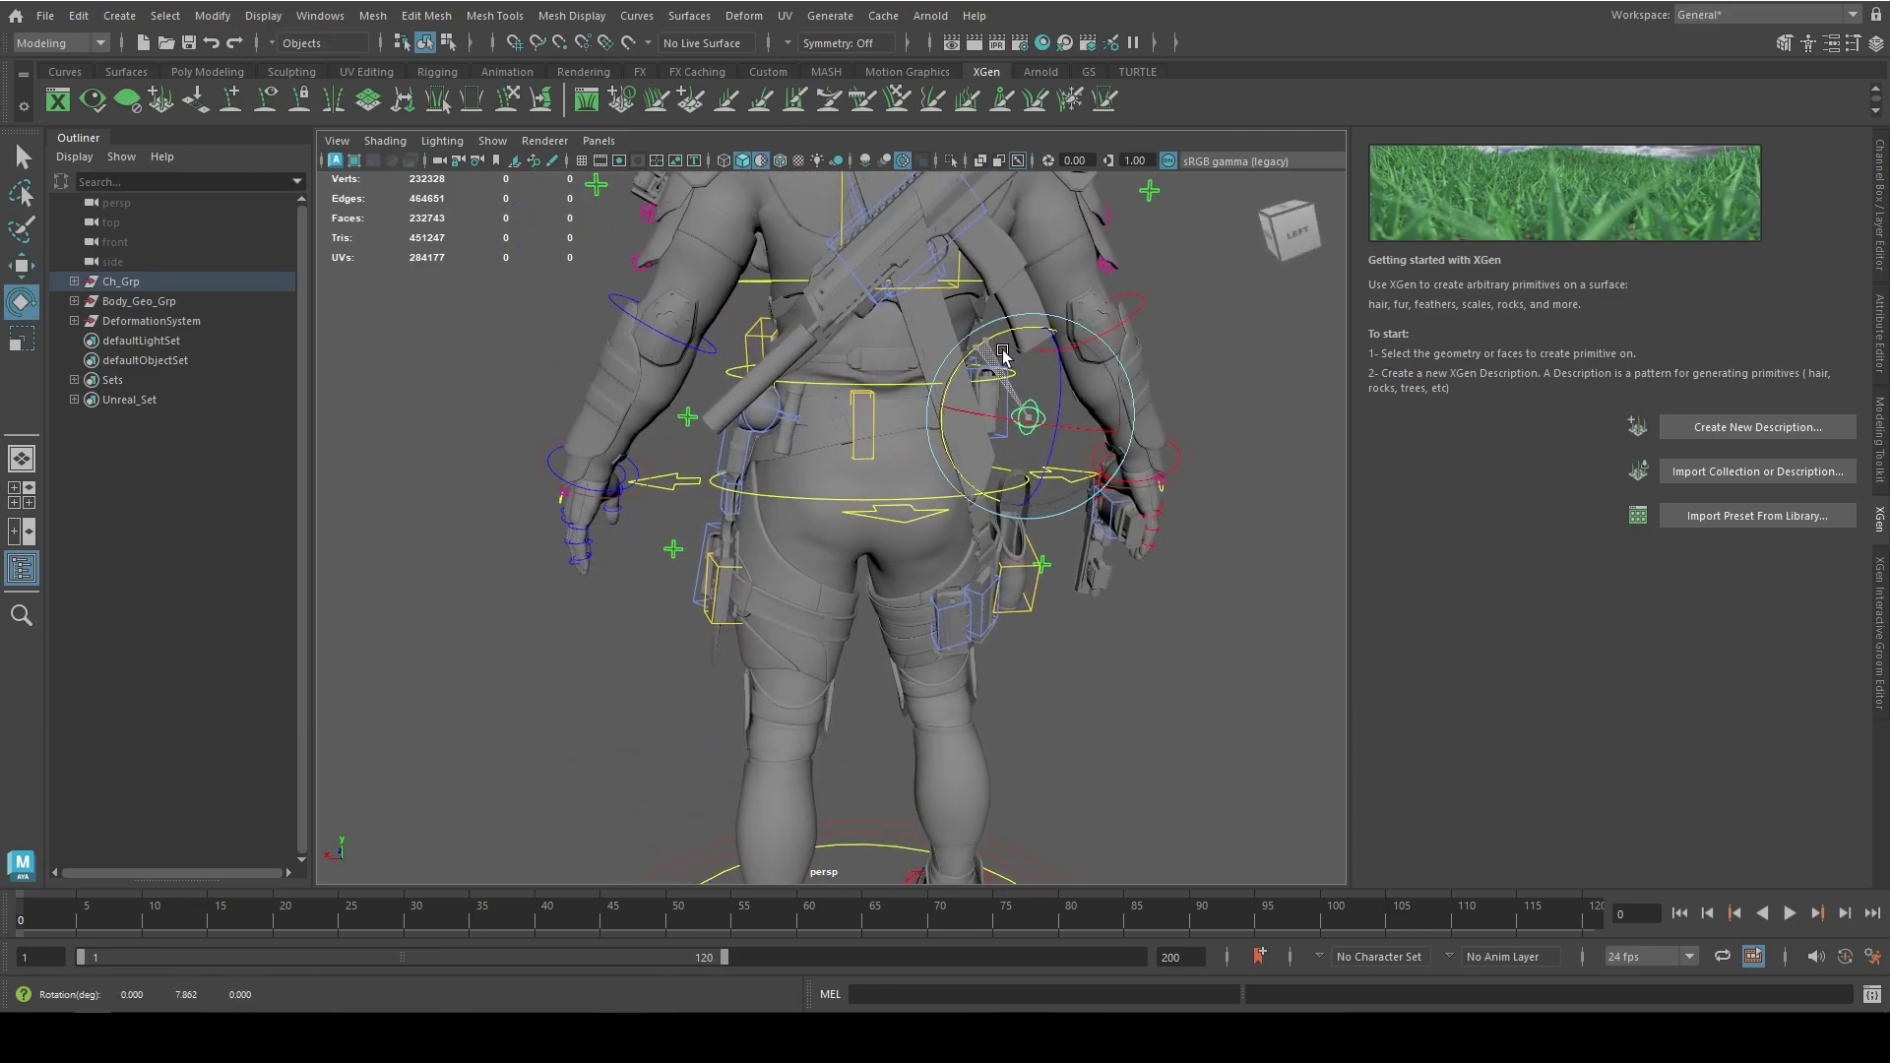
alt+drag(1002, 353, 1078, 337)
alt+middle_drag(1094, 370, 845, 620)
key(e)
drag(871, 568, 827, 650)
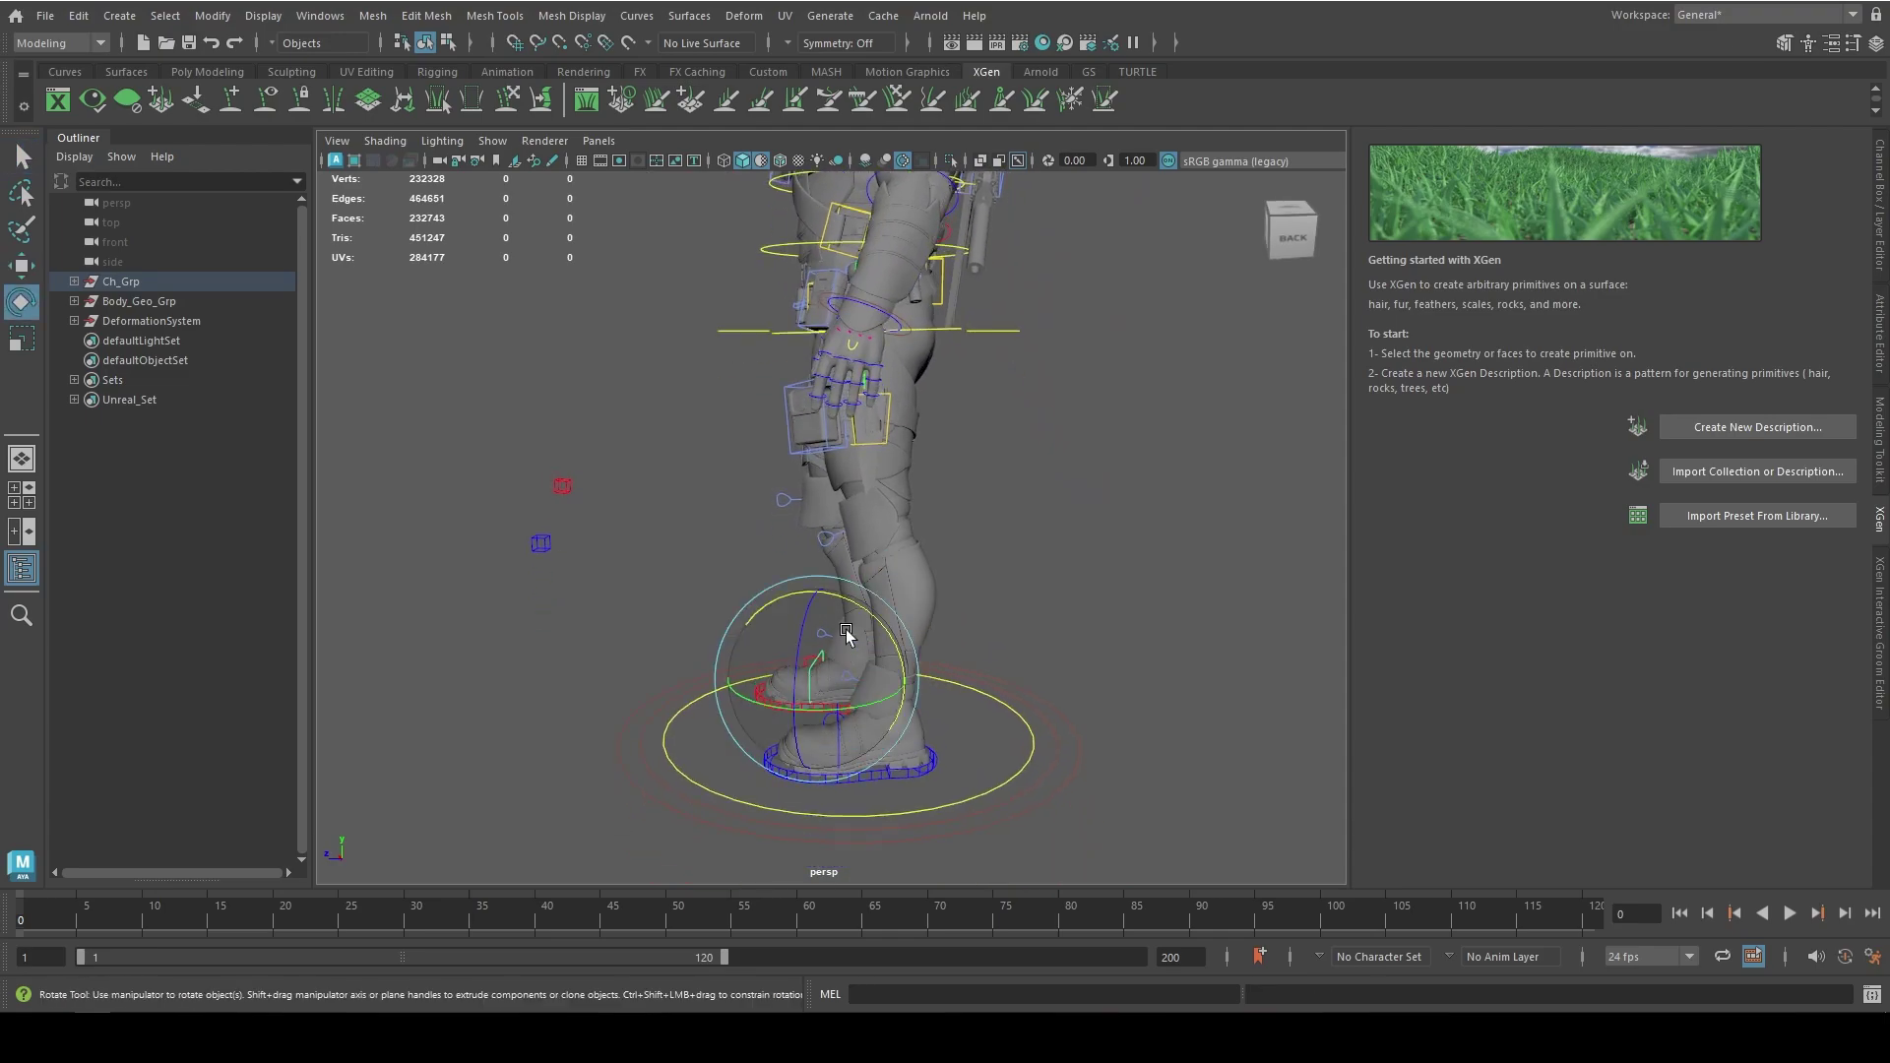
scroll(862, 682, up, 5)
key(q)
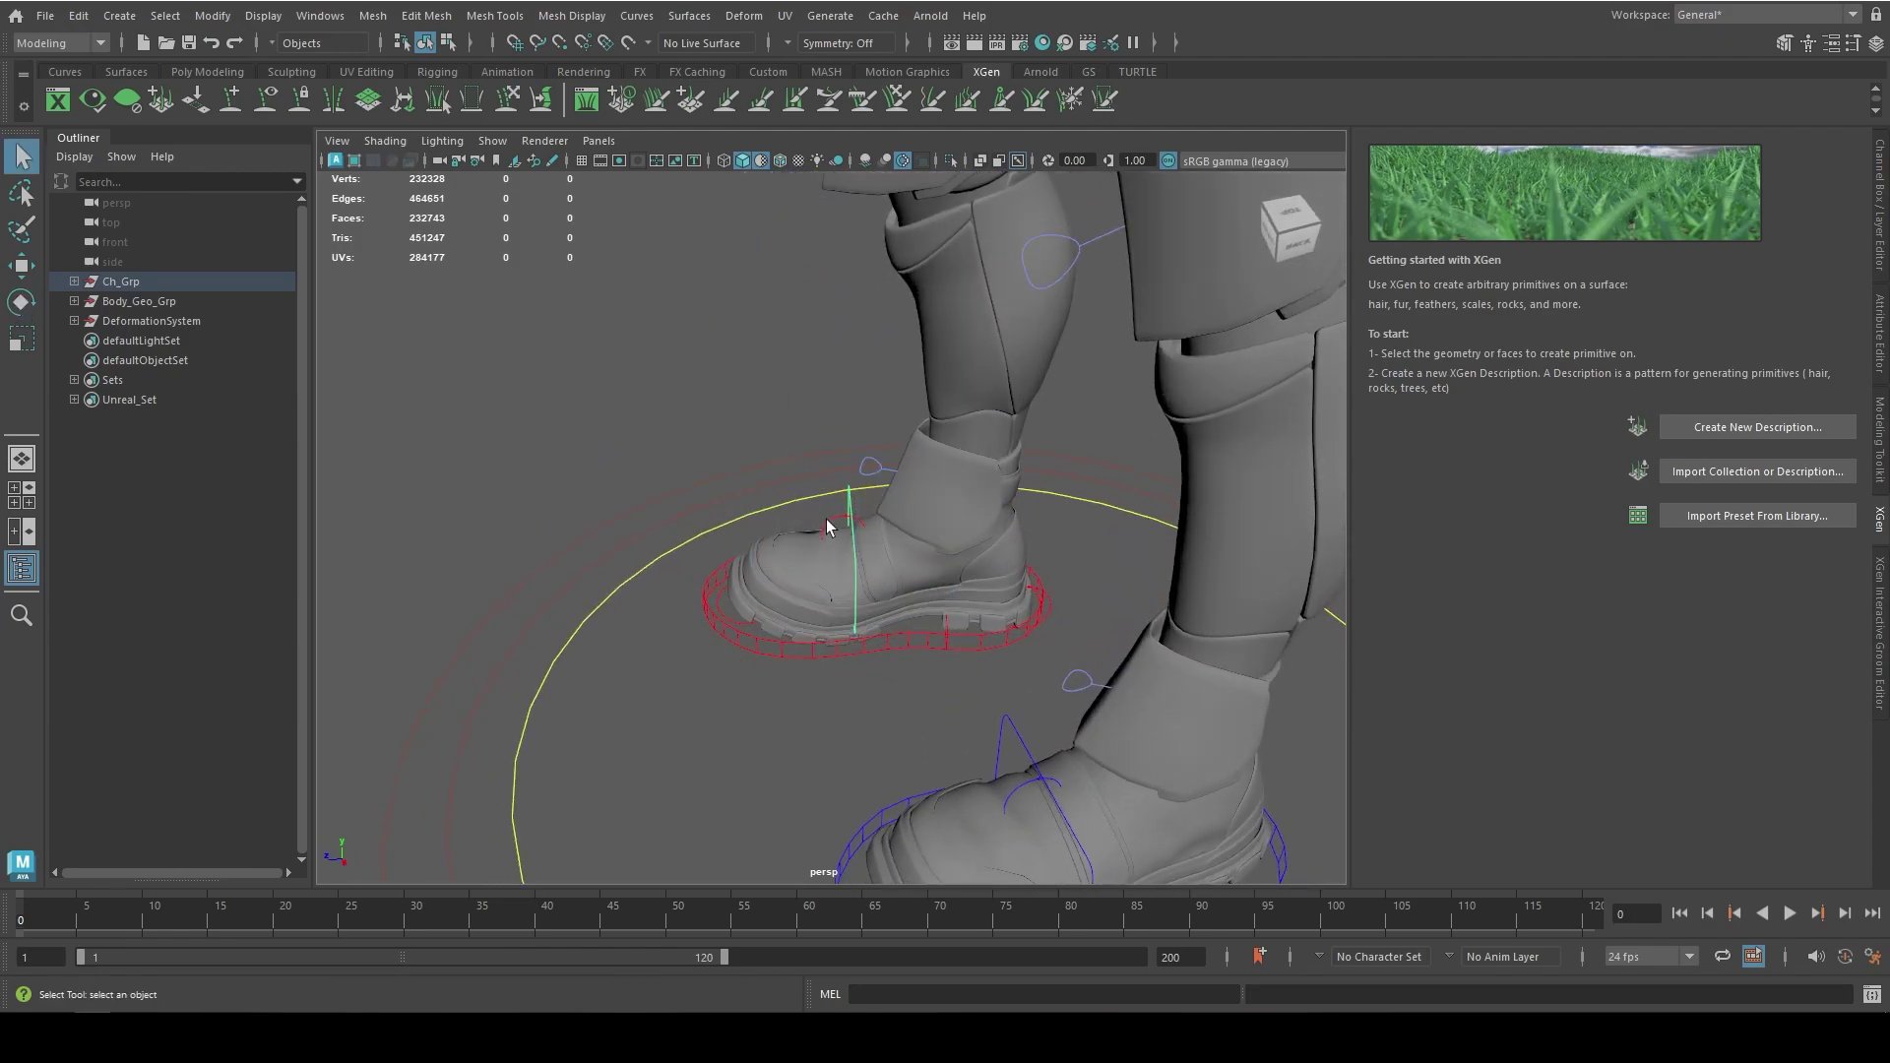
scroll(825, 489, down, 5)
key(q)
Step: Bend the right elbow forward so the arm raises the gun
alt+drag(825, 489, 709, 413)
click(943, 360)
key(e)
scroll(846, 511, up, 3)
click(866, 551)
key(ctrl+a)
drag(925, 566, 945, 489)
Step: Select the head control and frame the whole character in view
alt+drag(752, 483, 540, 420)
click(980, 391)
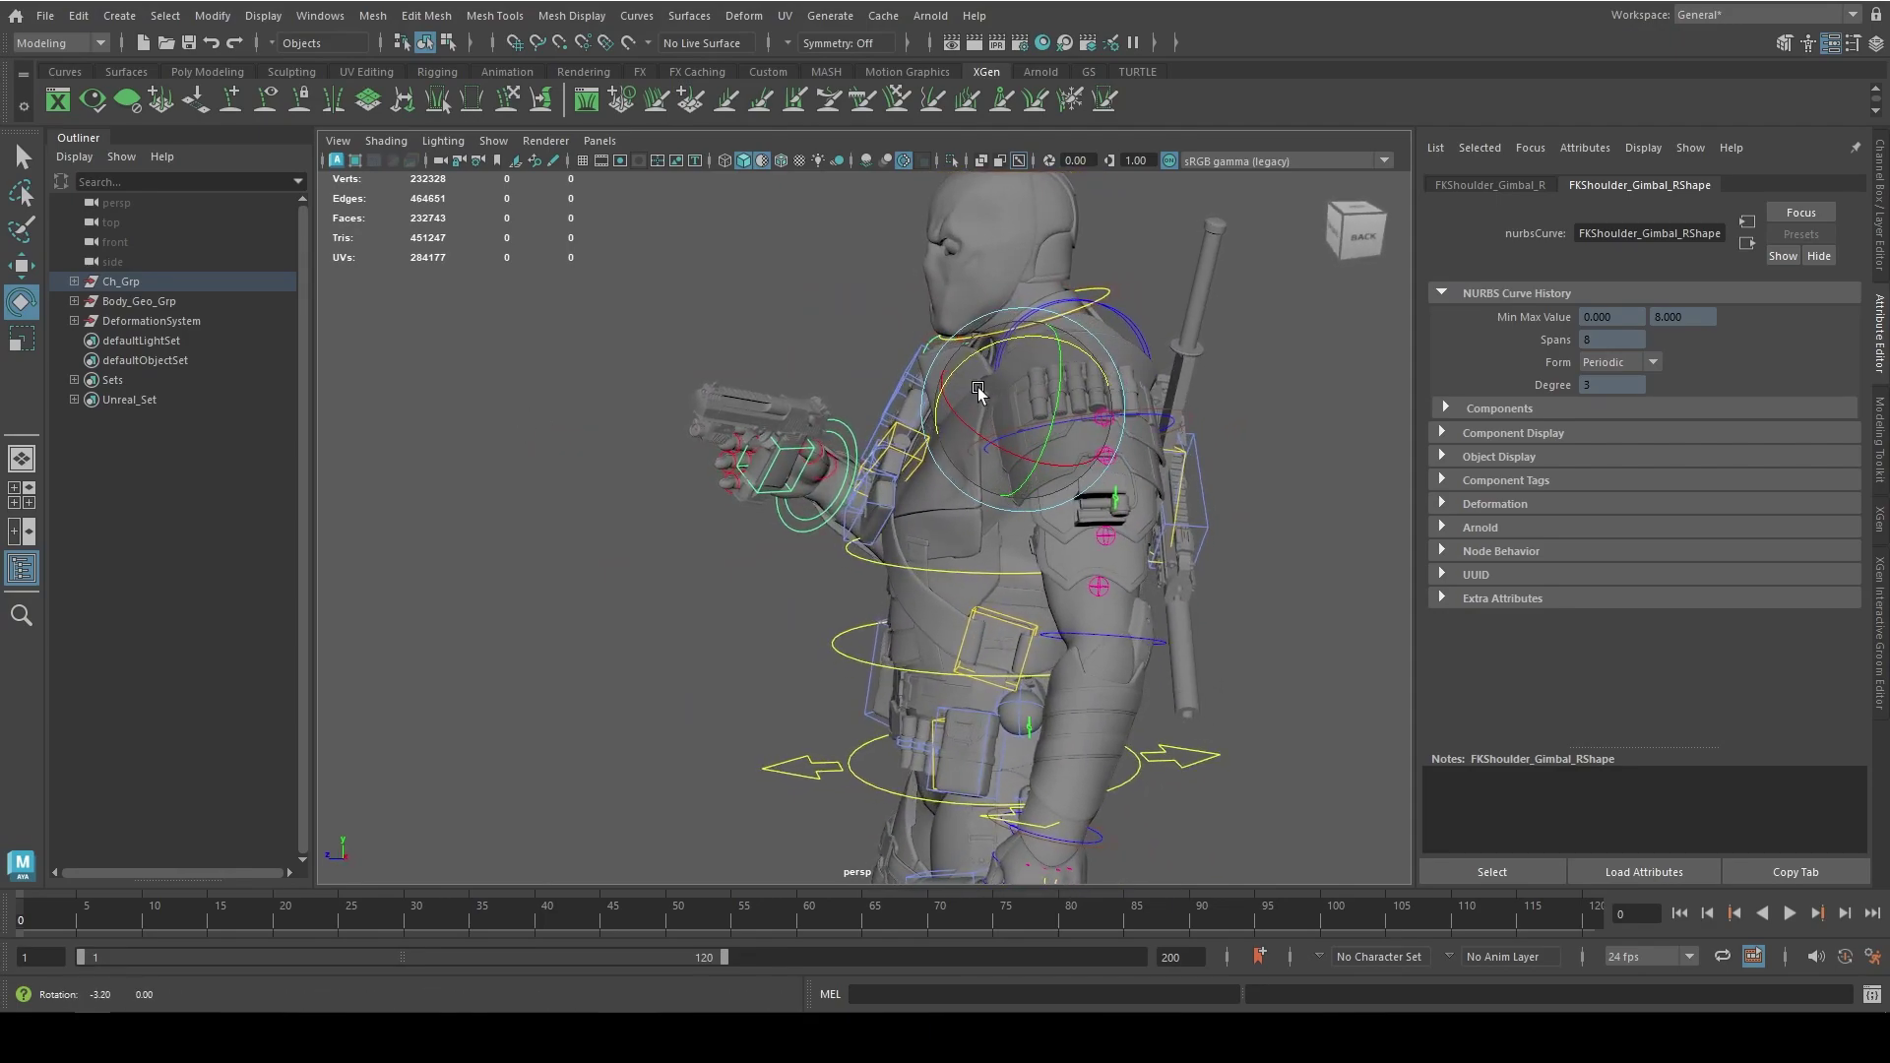
alt+drag(980, 391, 1020, 347)
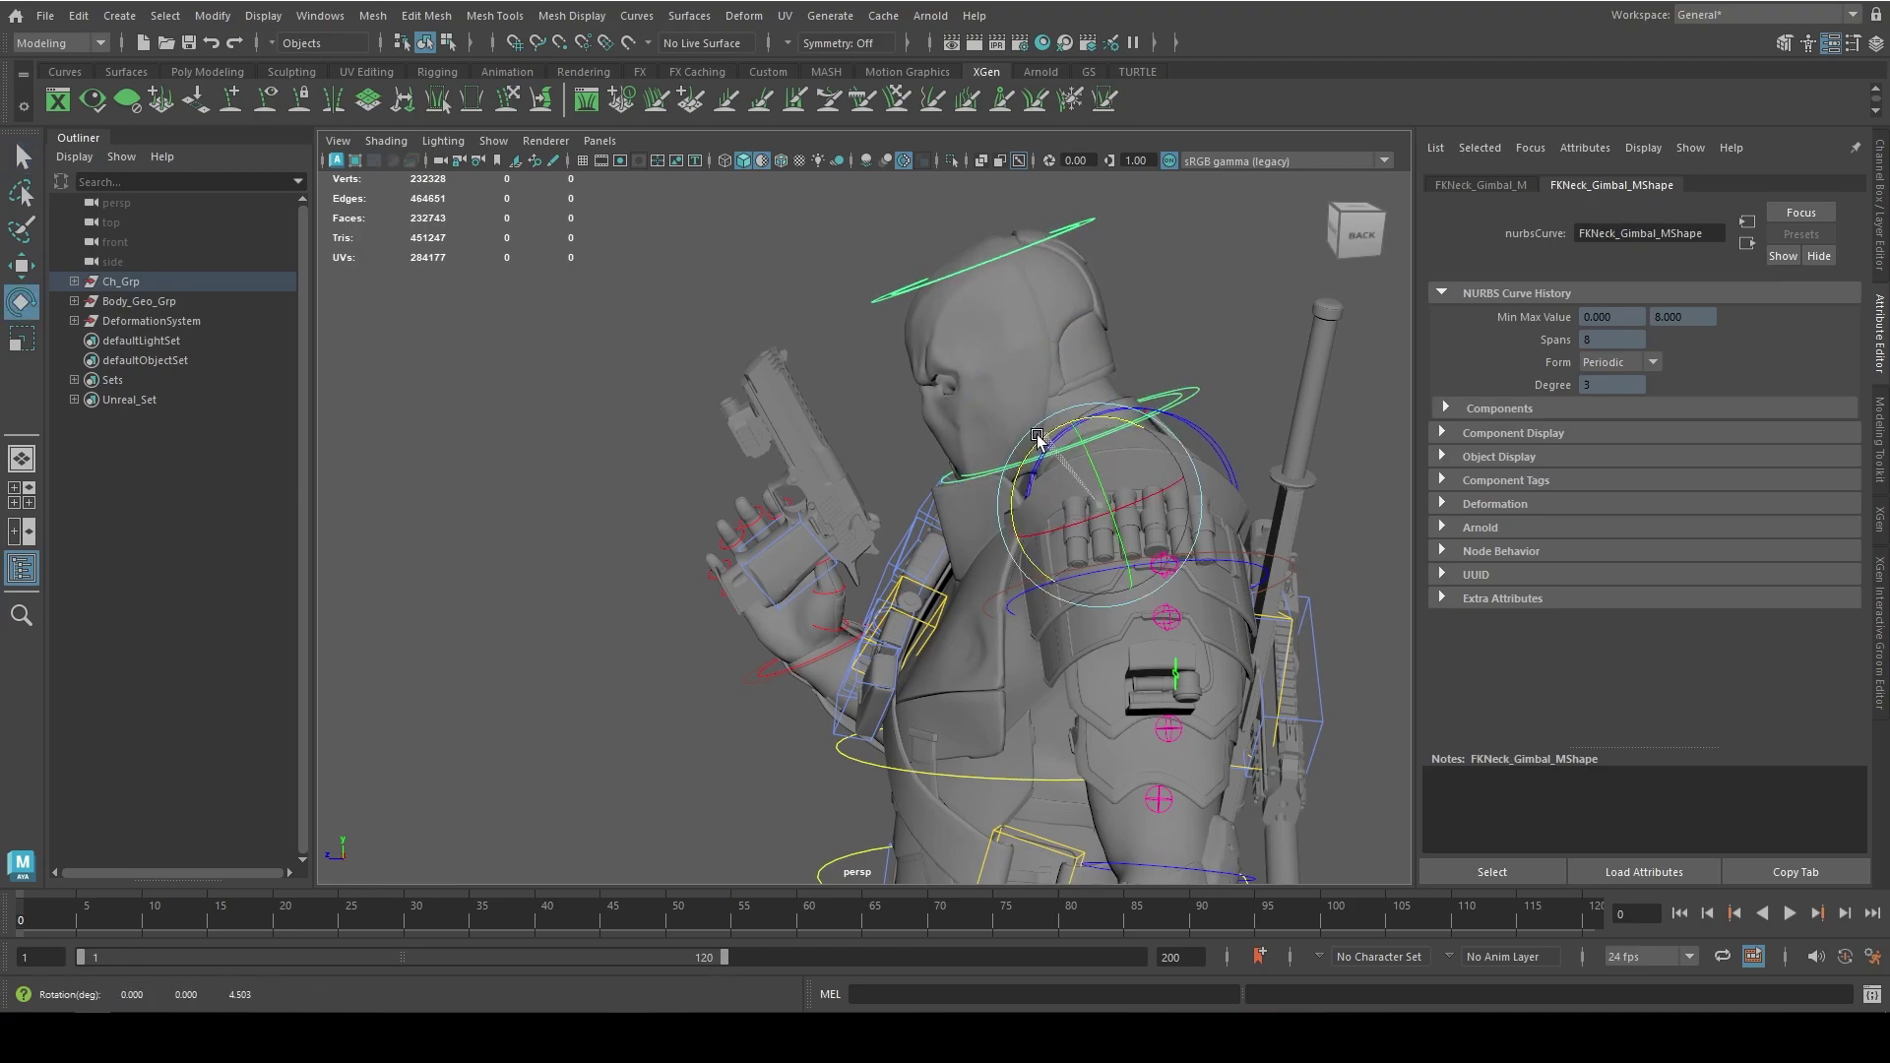
alt+drag(971, 396, 1202, 363)
click(1073, 311)
key(f)
scroll(1103, 443, up, 5)
click(1063, 448)
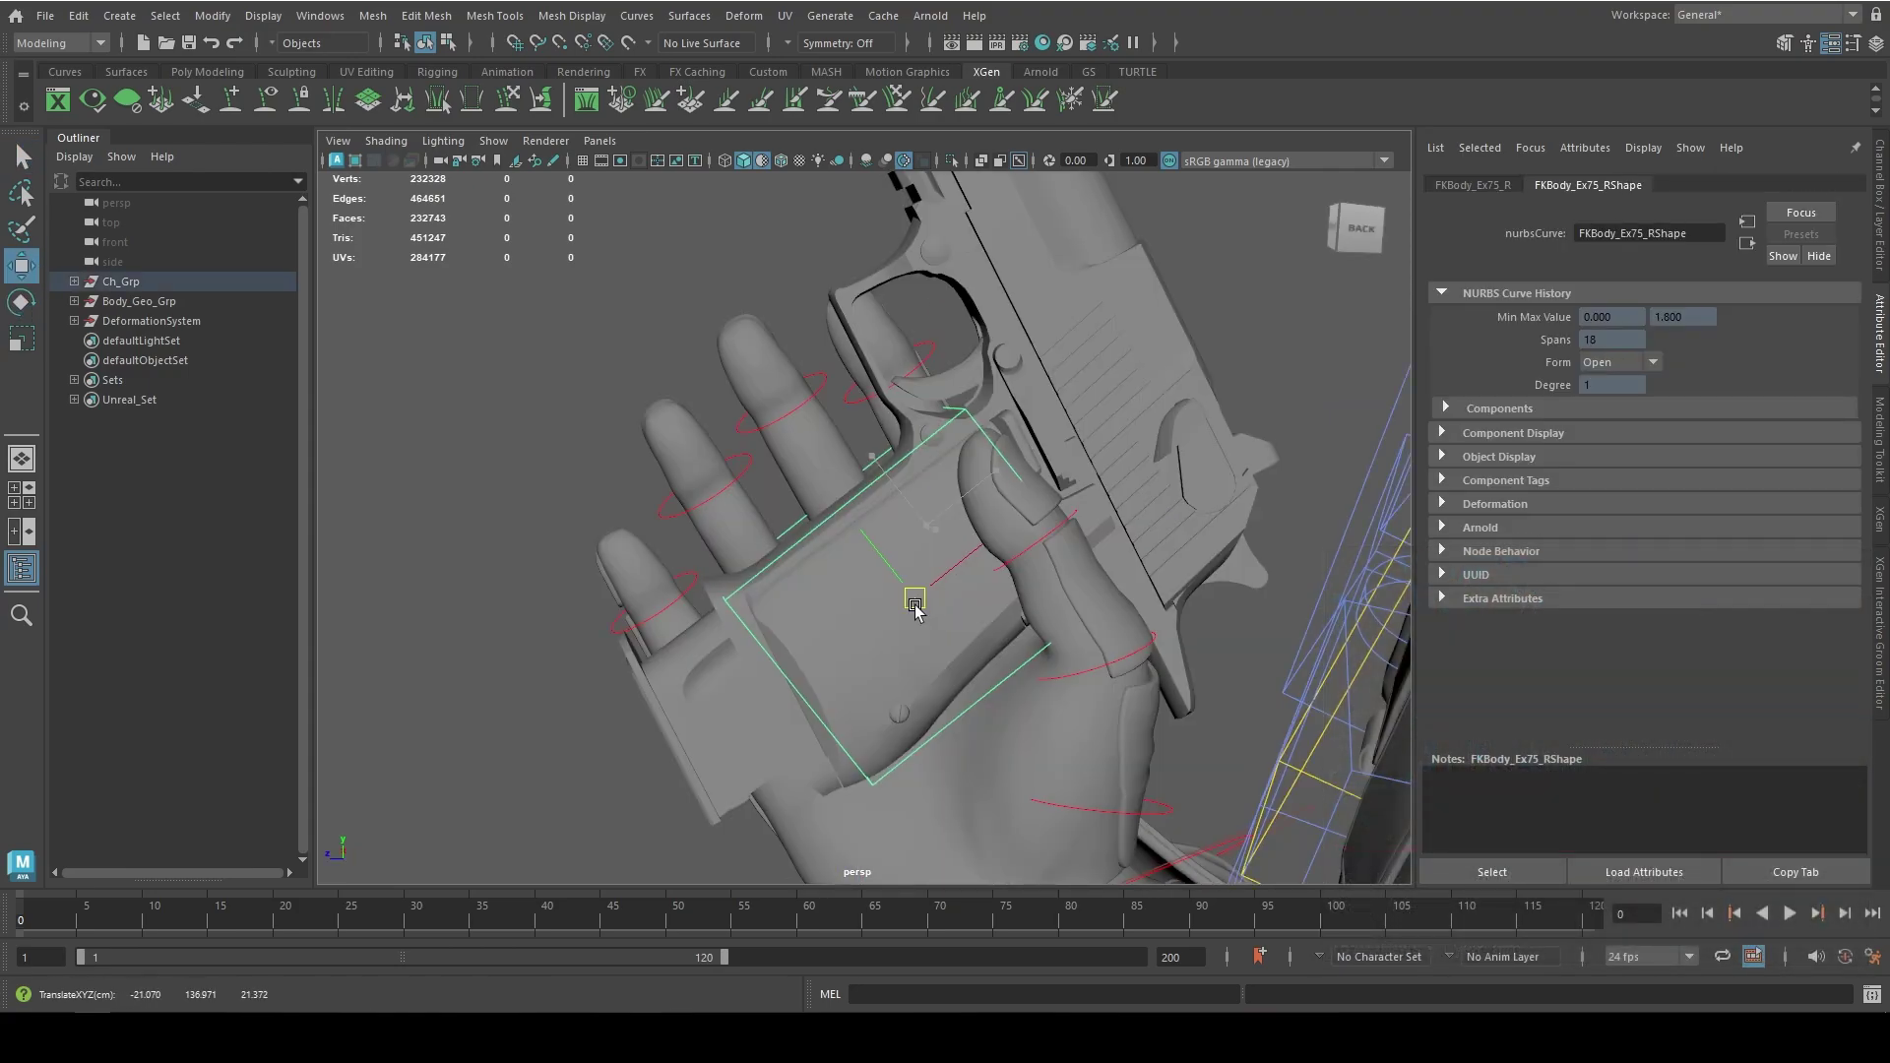
Step: Nudge the gun hand and curl the right pinky finger around the grip
alt+drag(914, 607, 1025, 620)
key(e)
drag(907, 663, 910, 650)
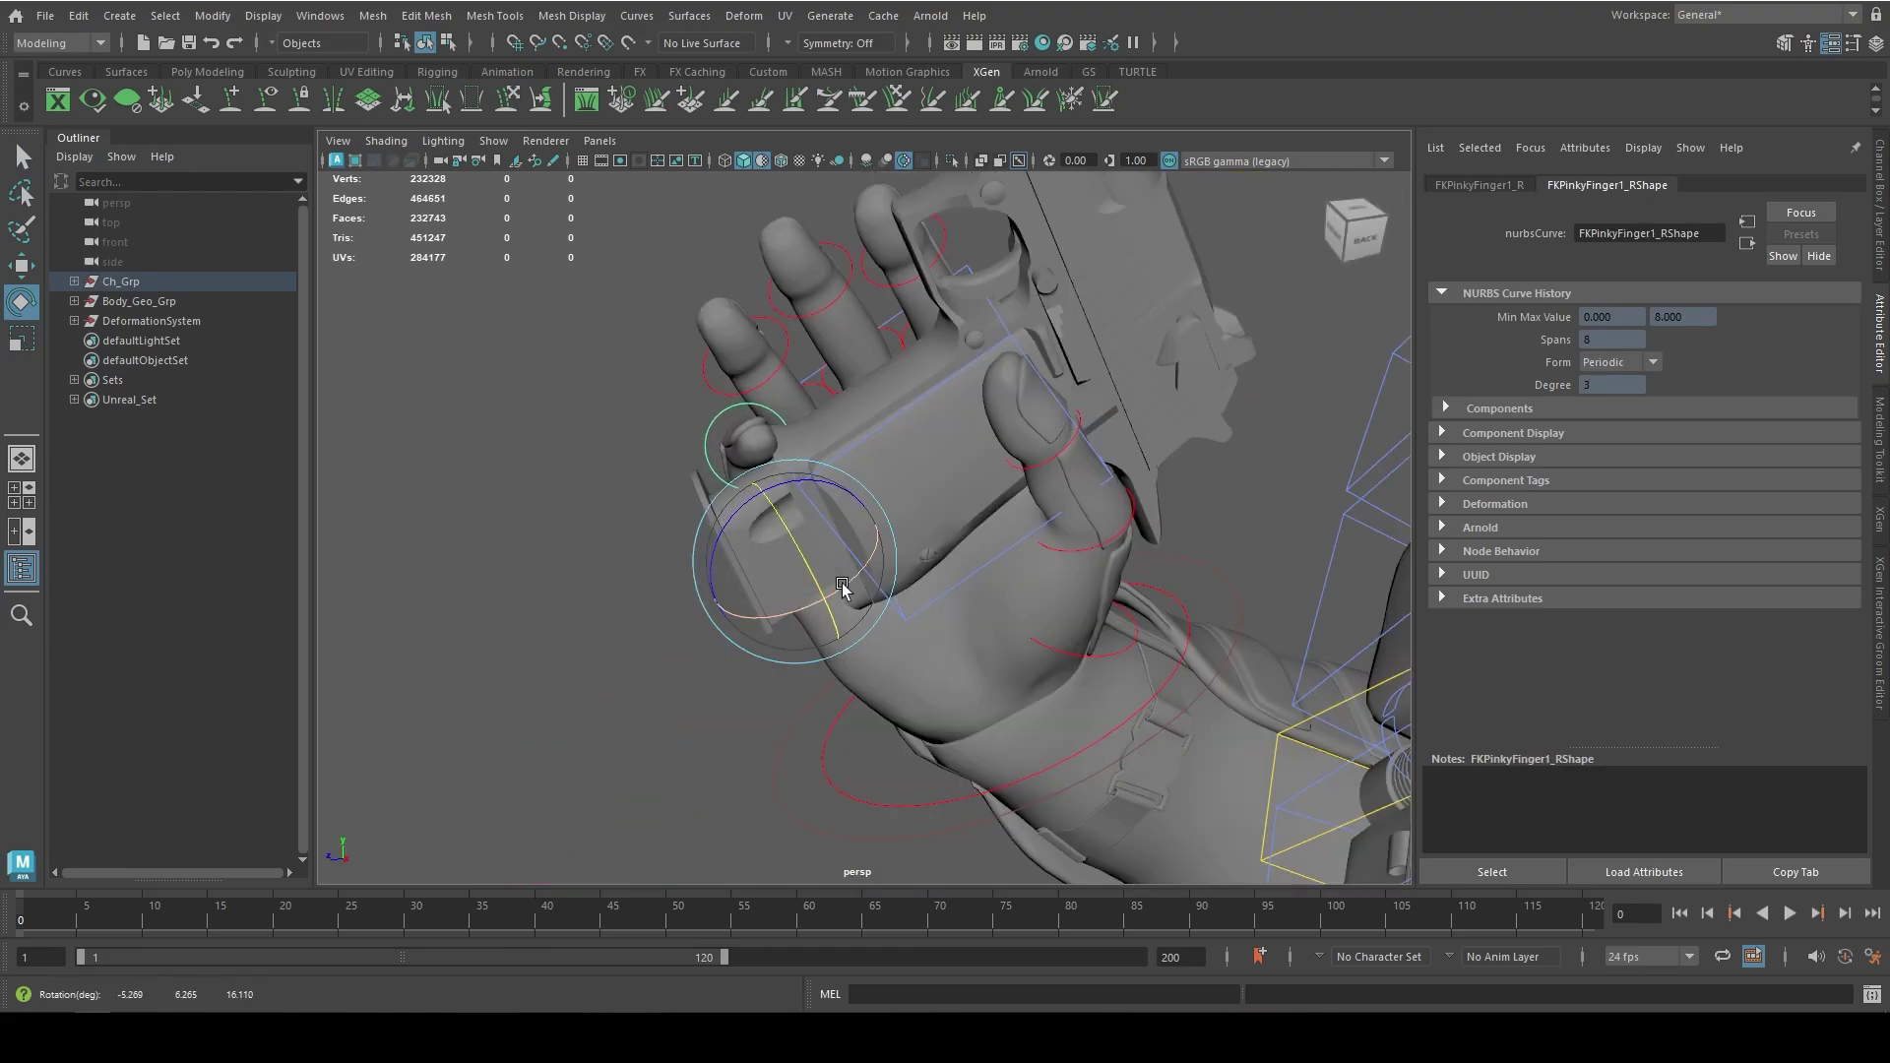
drag(842, 582, 773, 554)
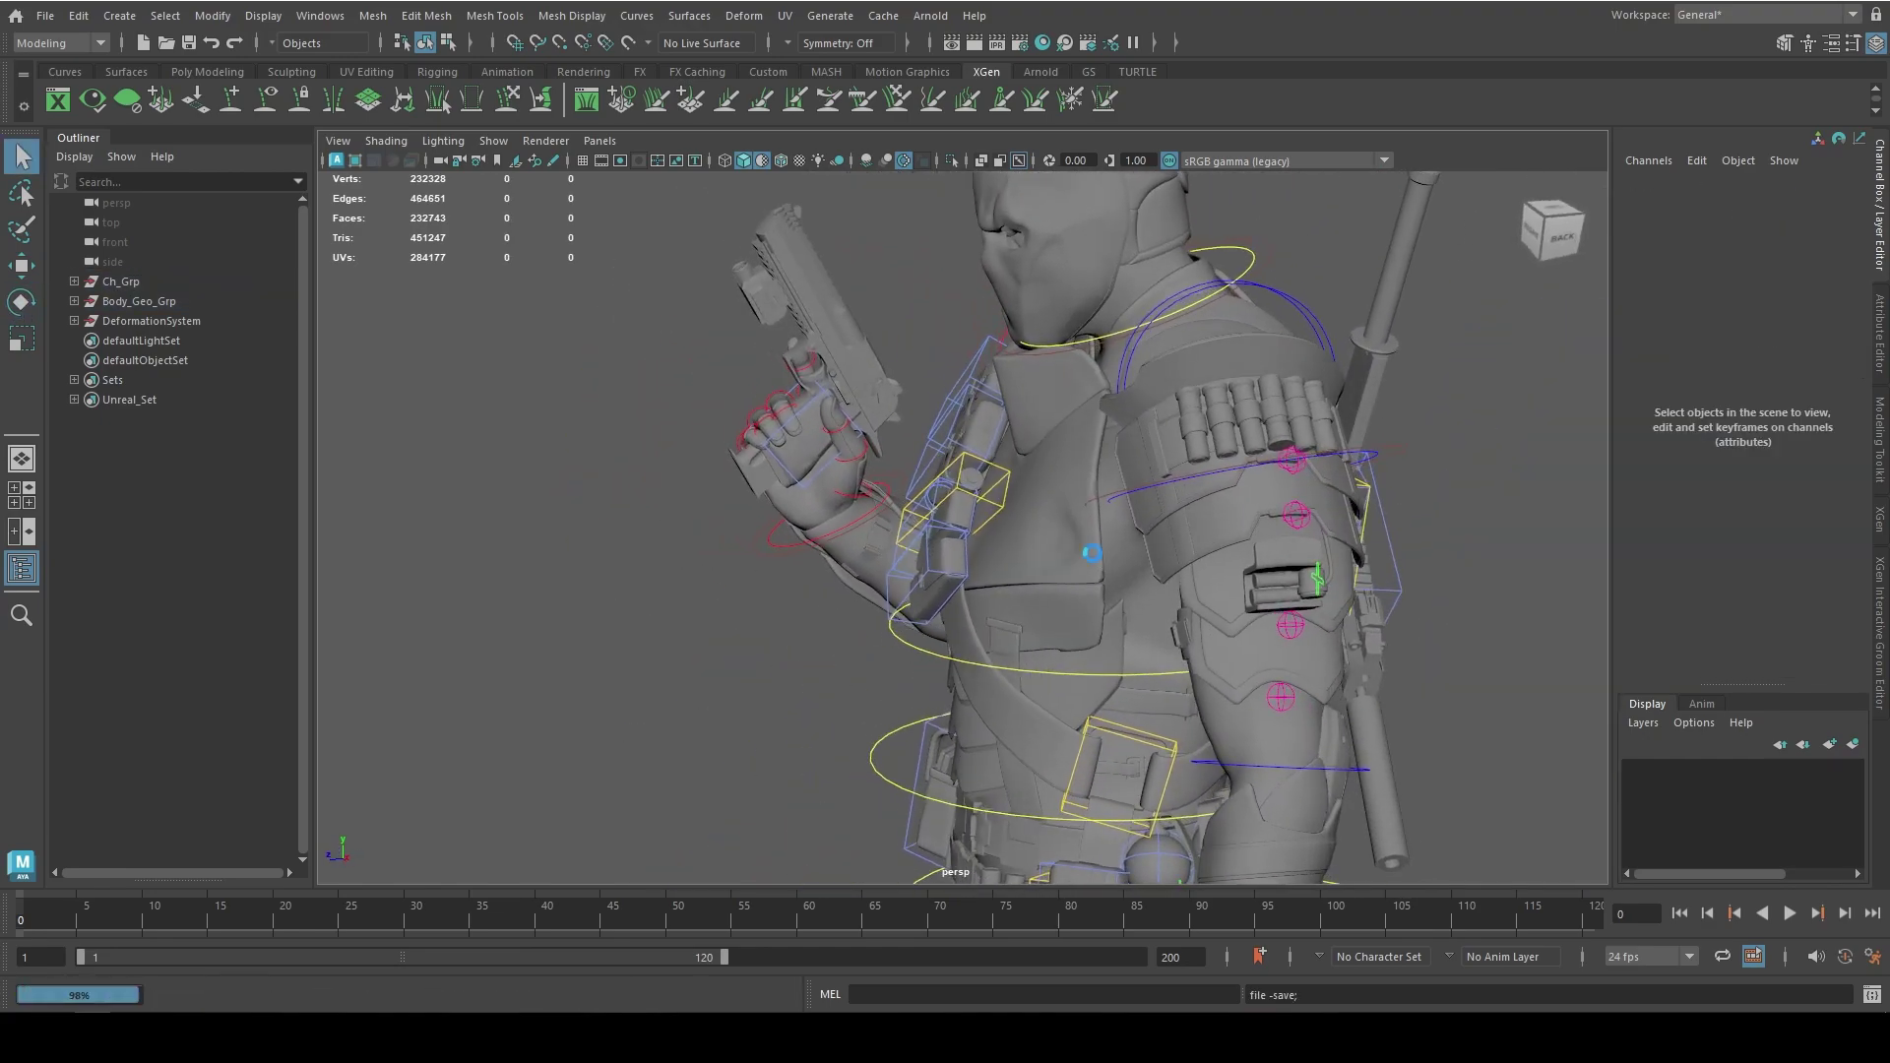
Step: Undo the cleared shoulder selection and ready the shoulder control for rotation
alt+drag(1090, 559, 1009, 480)
key(ctrl+z)
scroll(1008, 480, up, 3)
key(e)
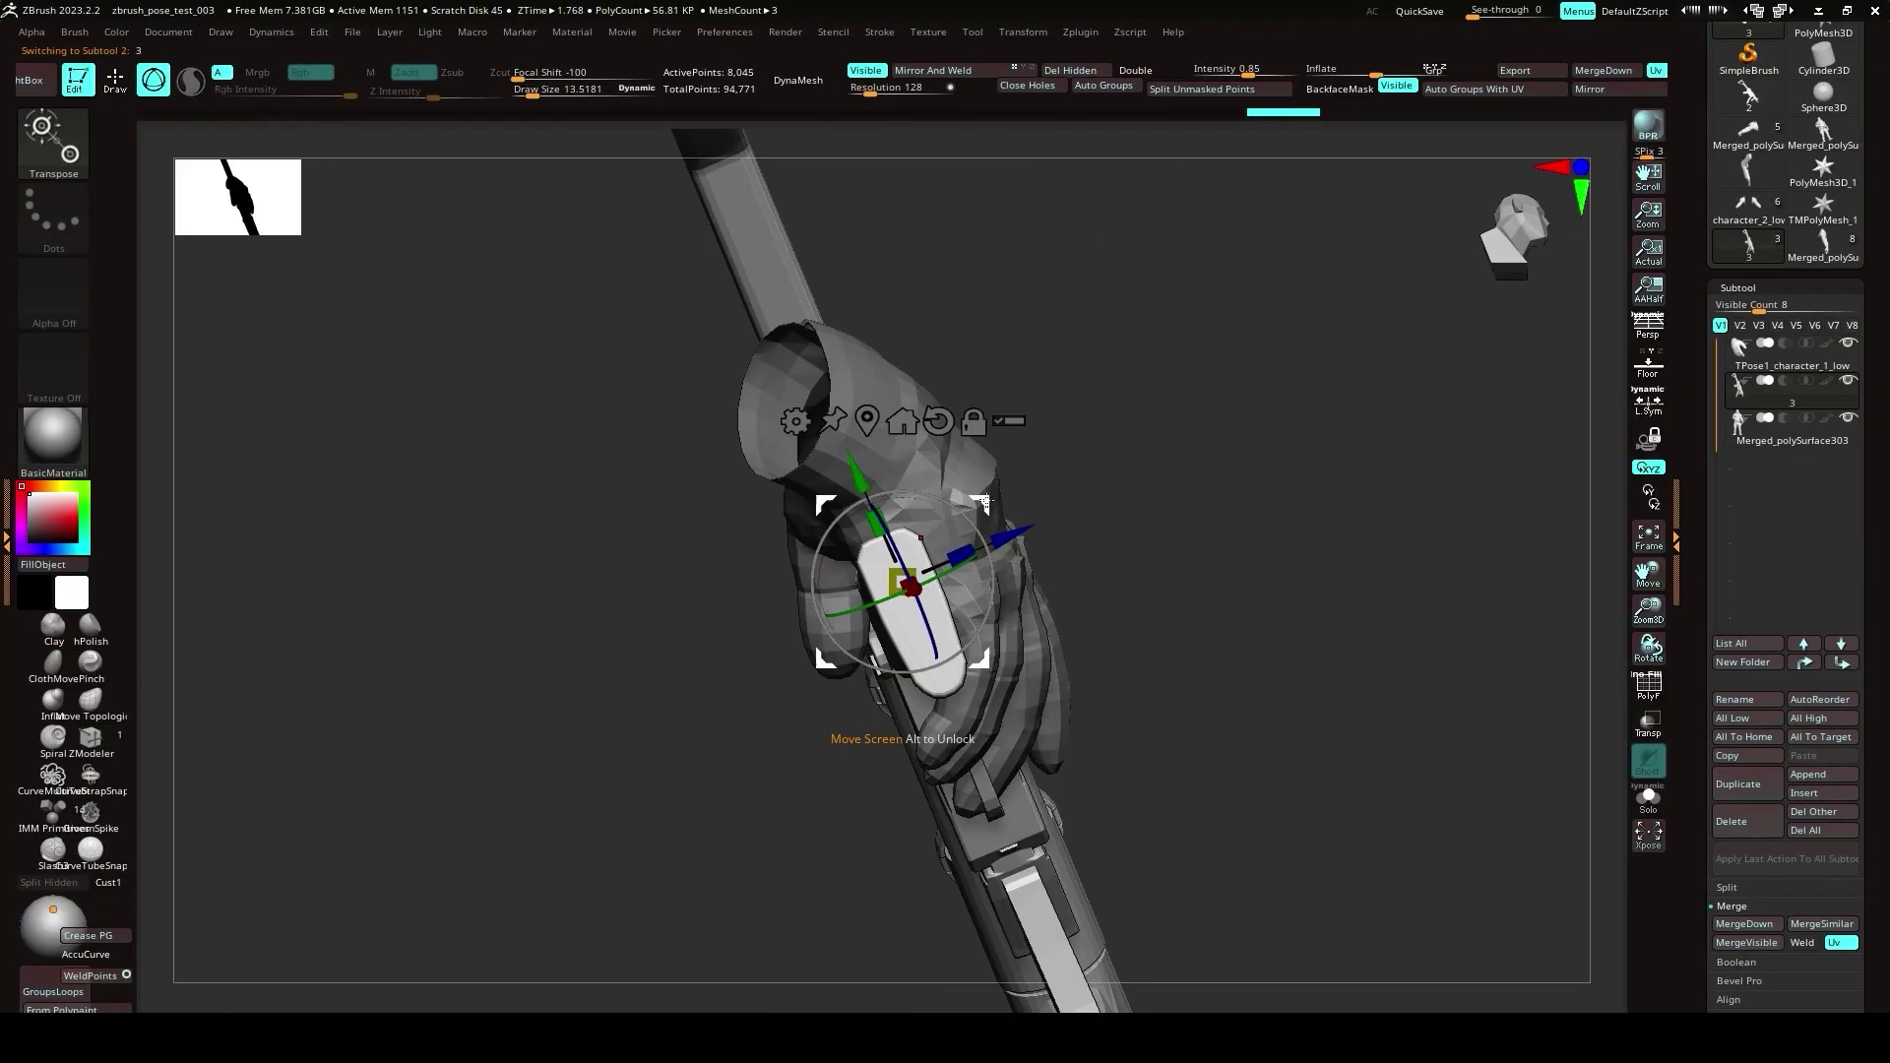
Step: Append the rifle mesh to the soldier model as a third subtool
drag(984, 551, 945, 588)
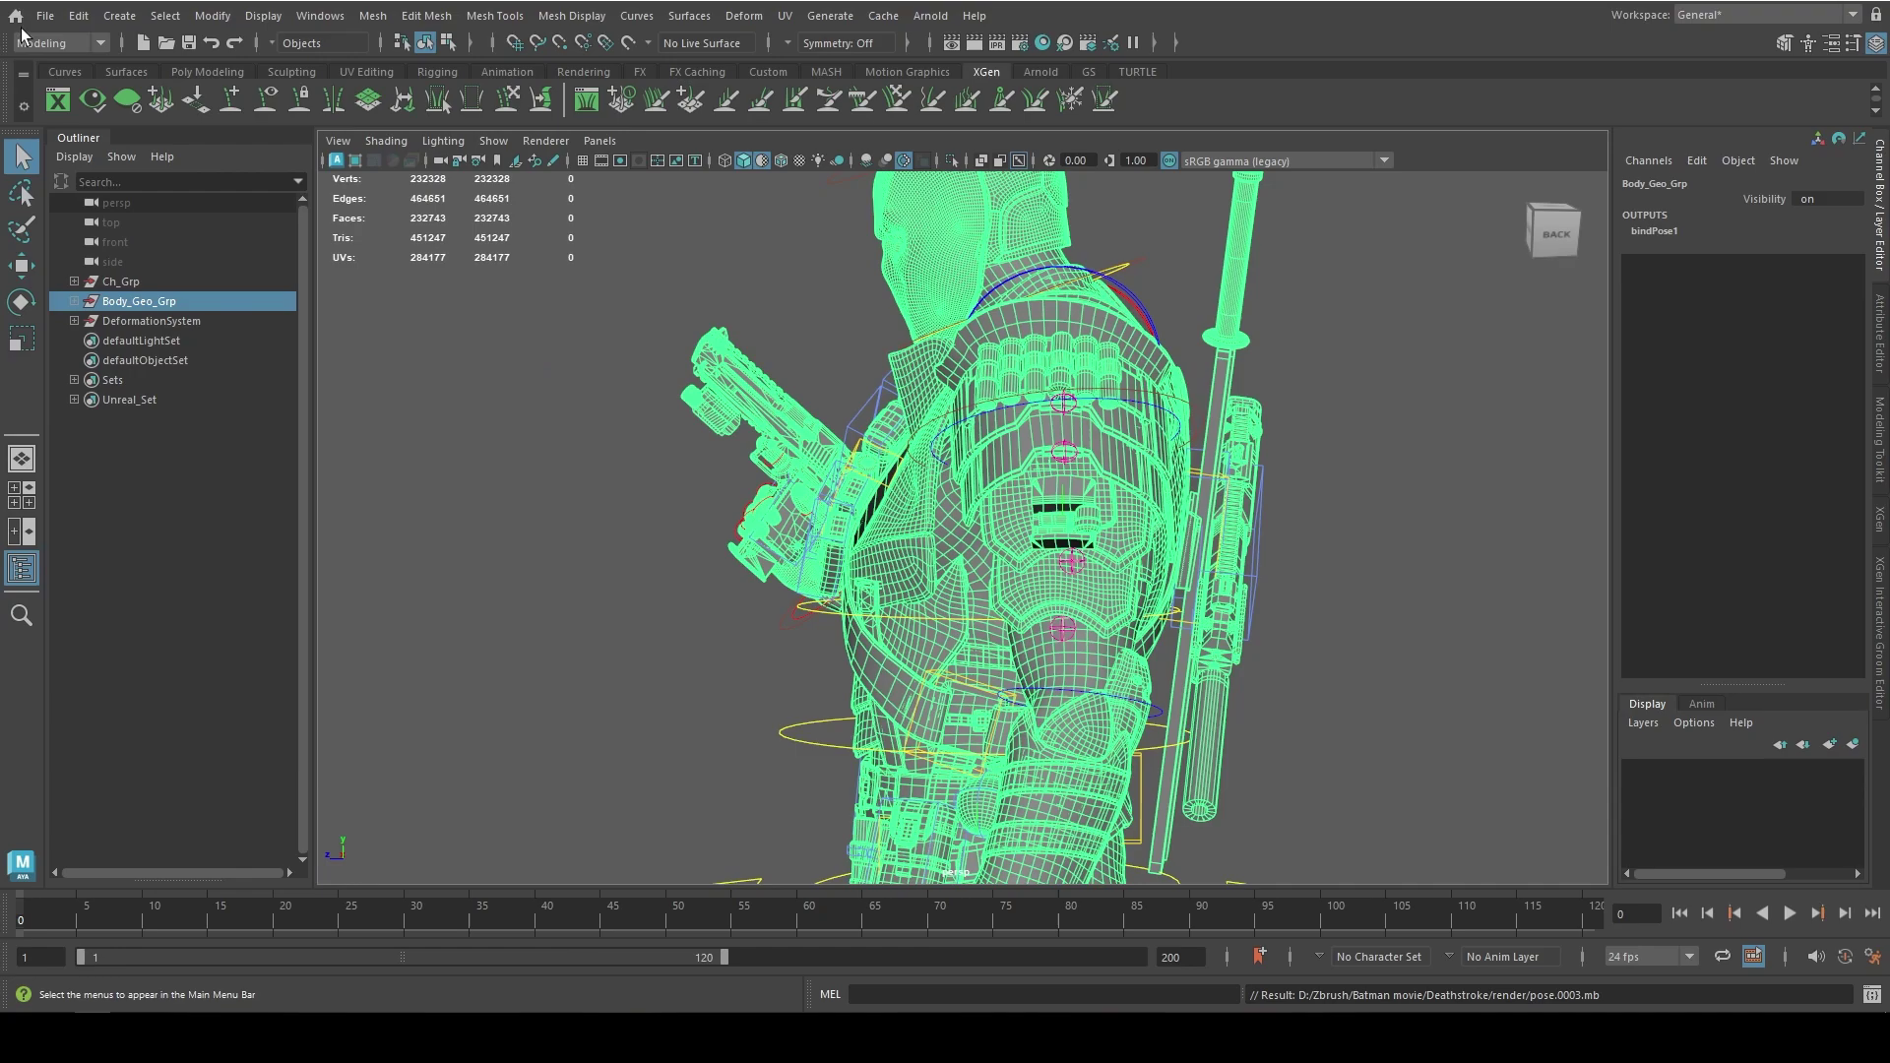
Step: Export the selected Body_Geo_Grp as an FBX file named render_model
click(45, 16)
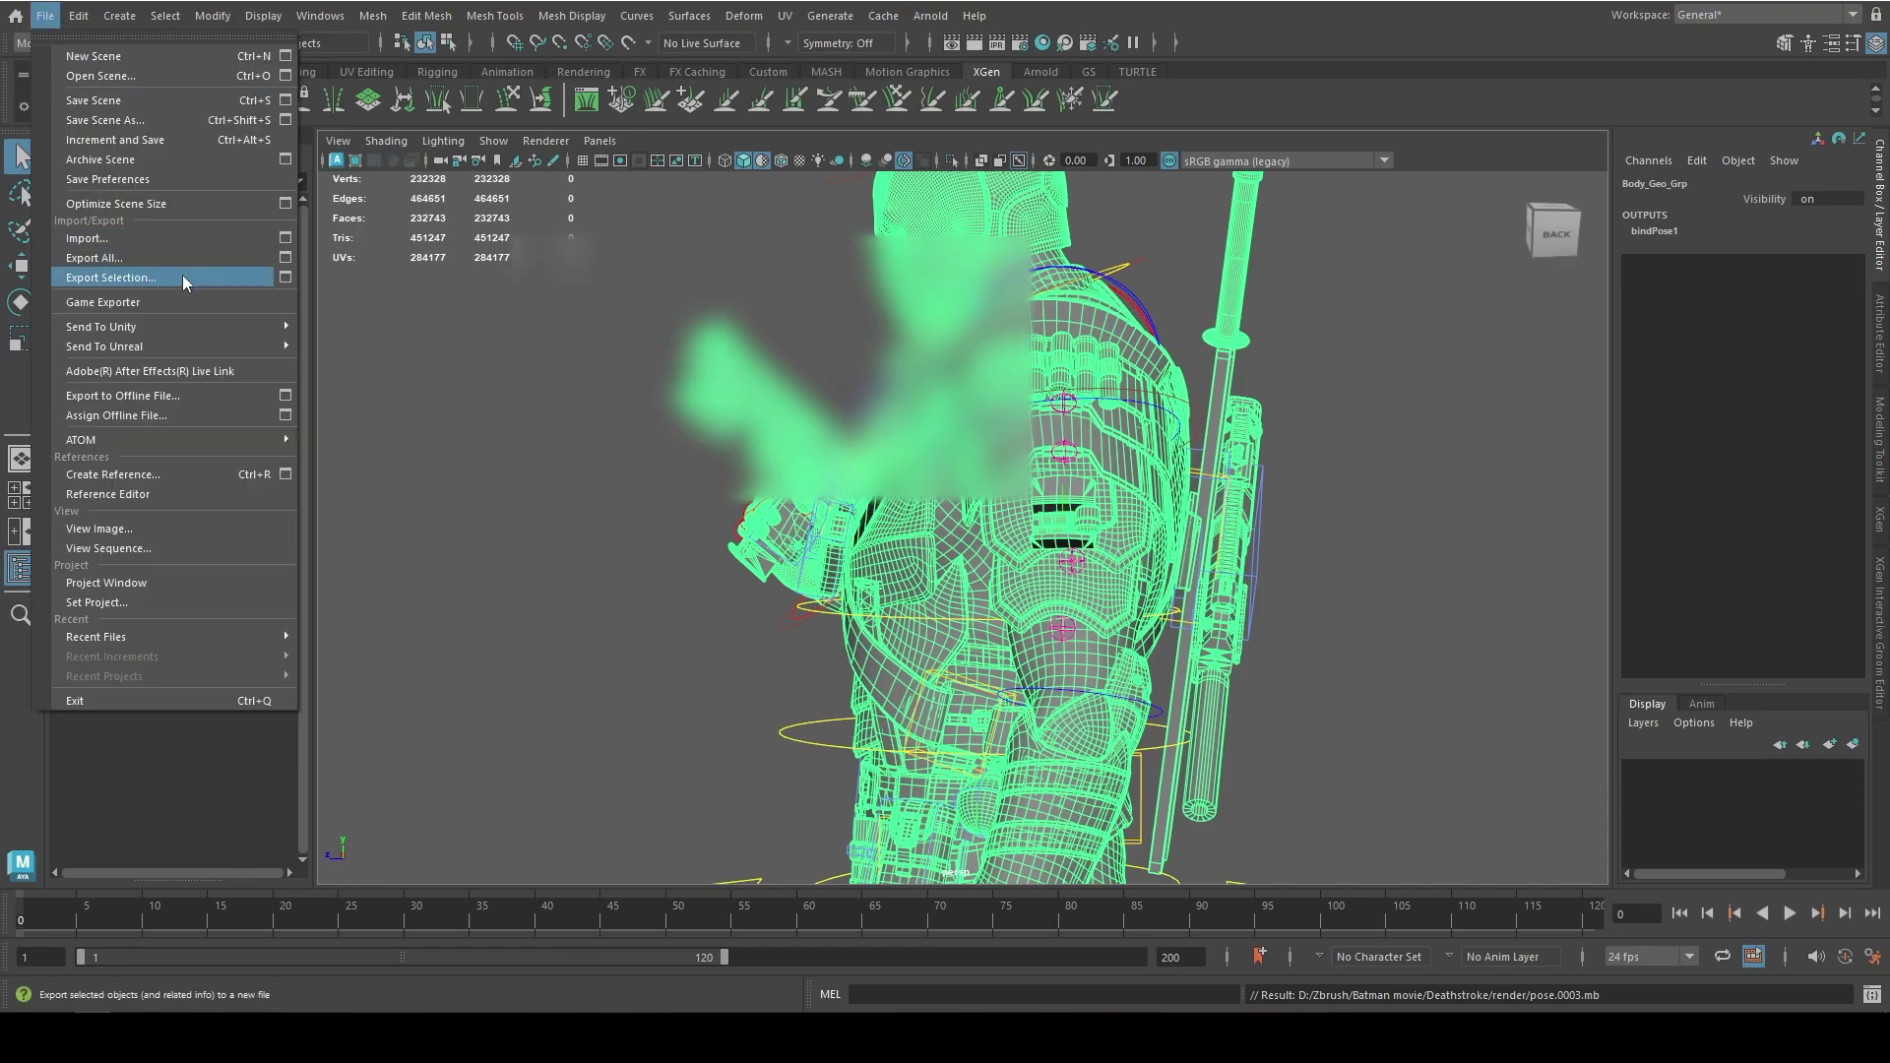
click(108, 283)
click(641, 778)
click(607, 857)
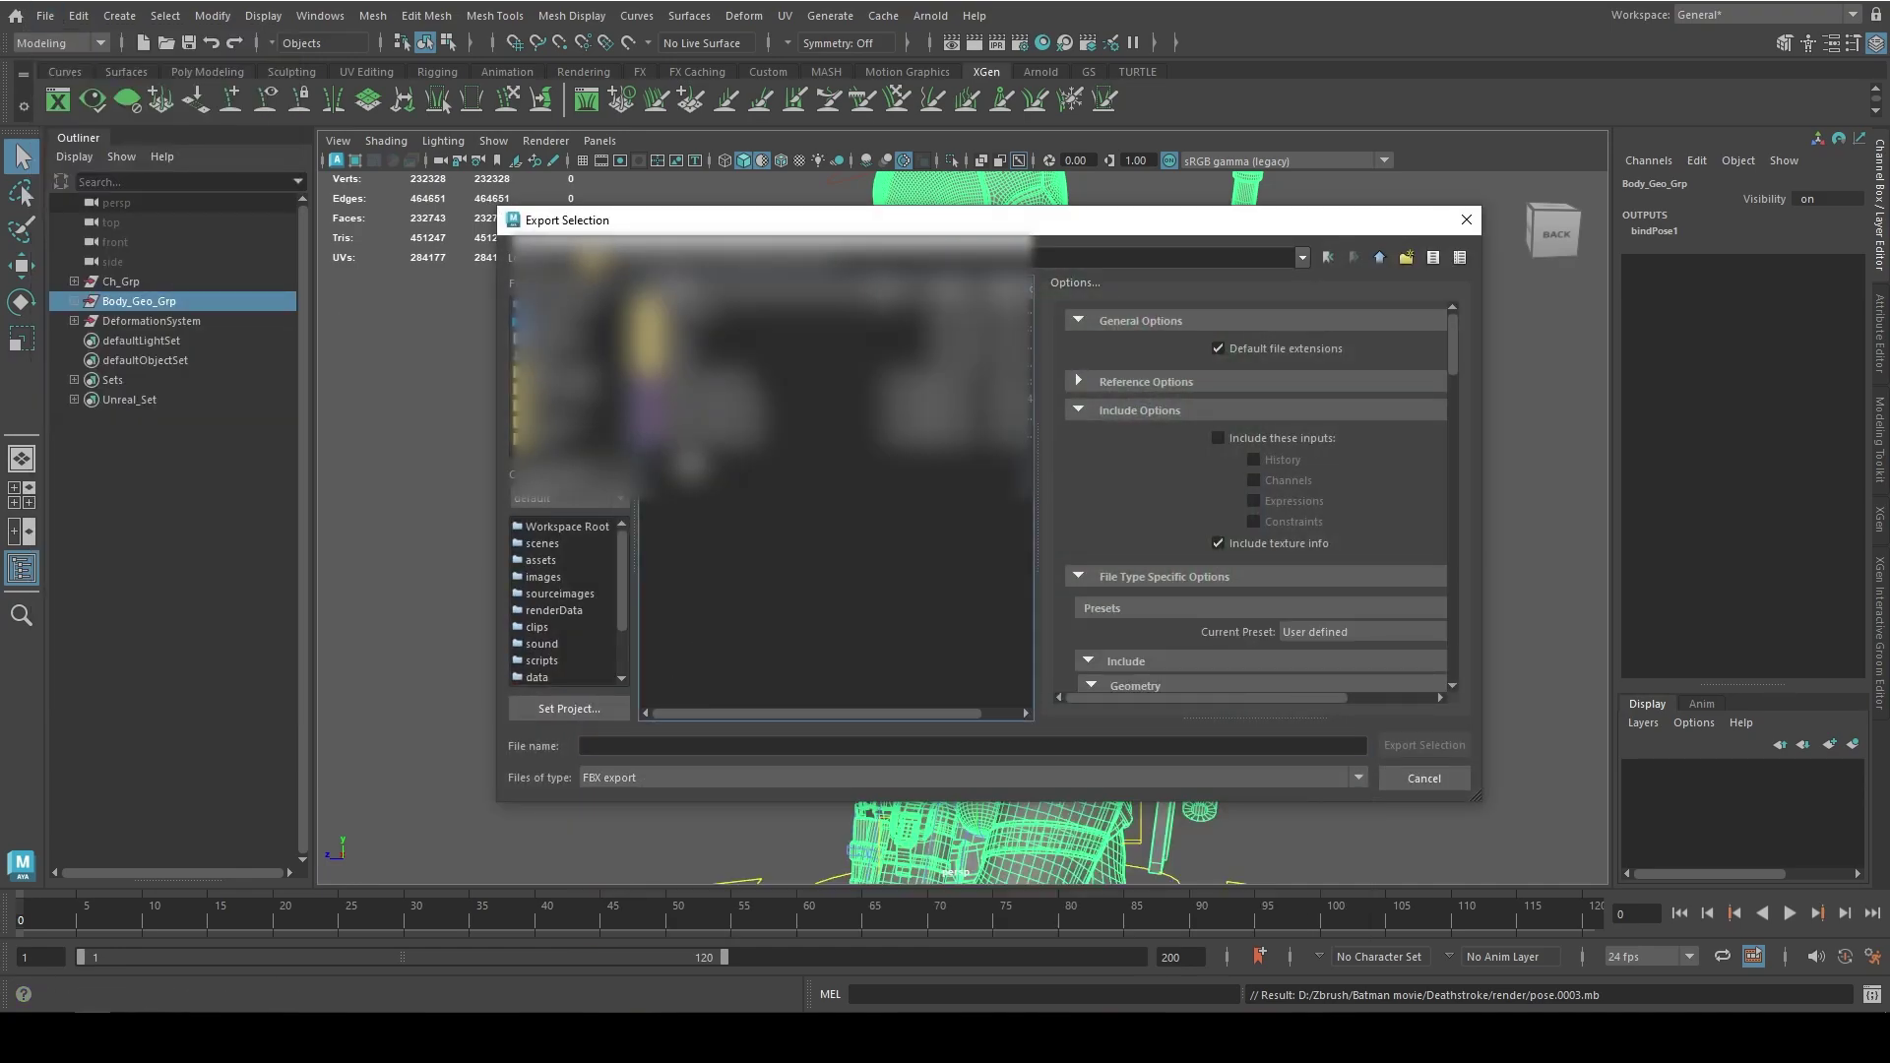
click(788, 435)
click(660, 746)
click(1382, 745)
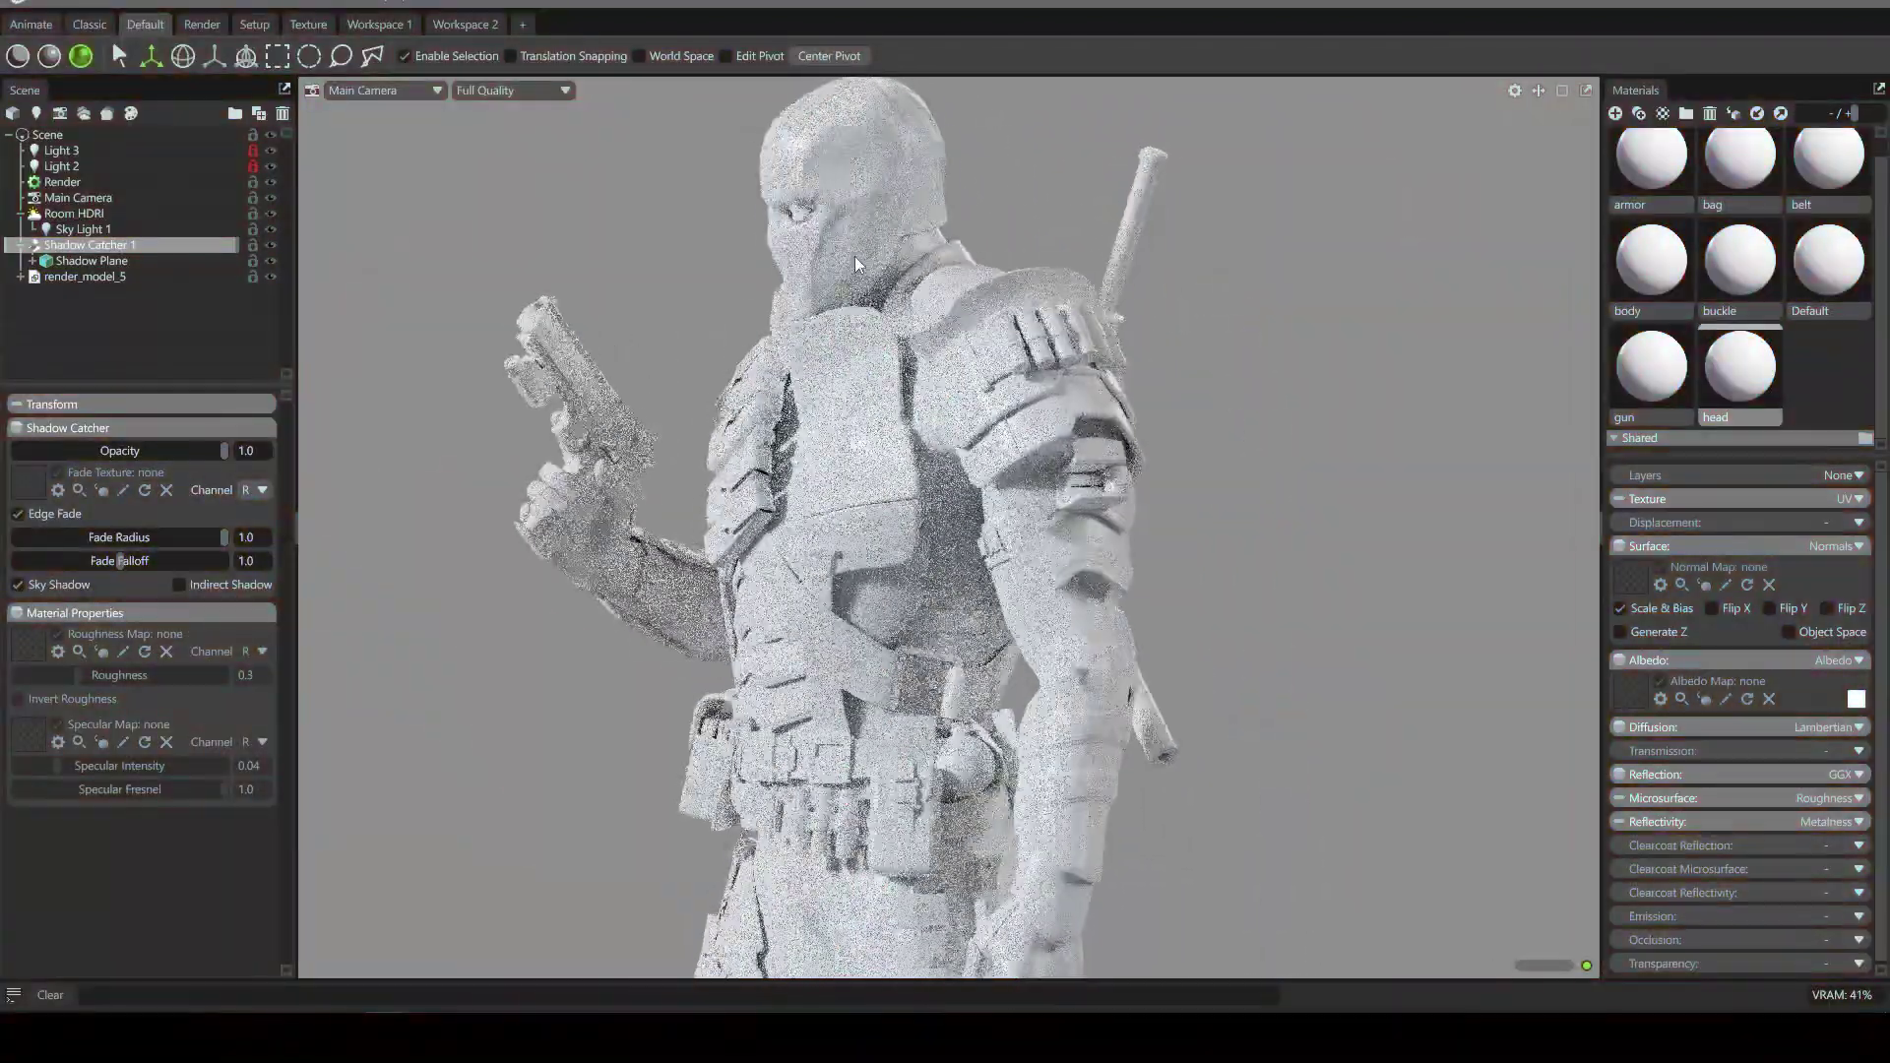
Step: Load the armor normal map with Flip Y enabled and the armor albedo texture
scroll(1082, 418, up, 5)
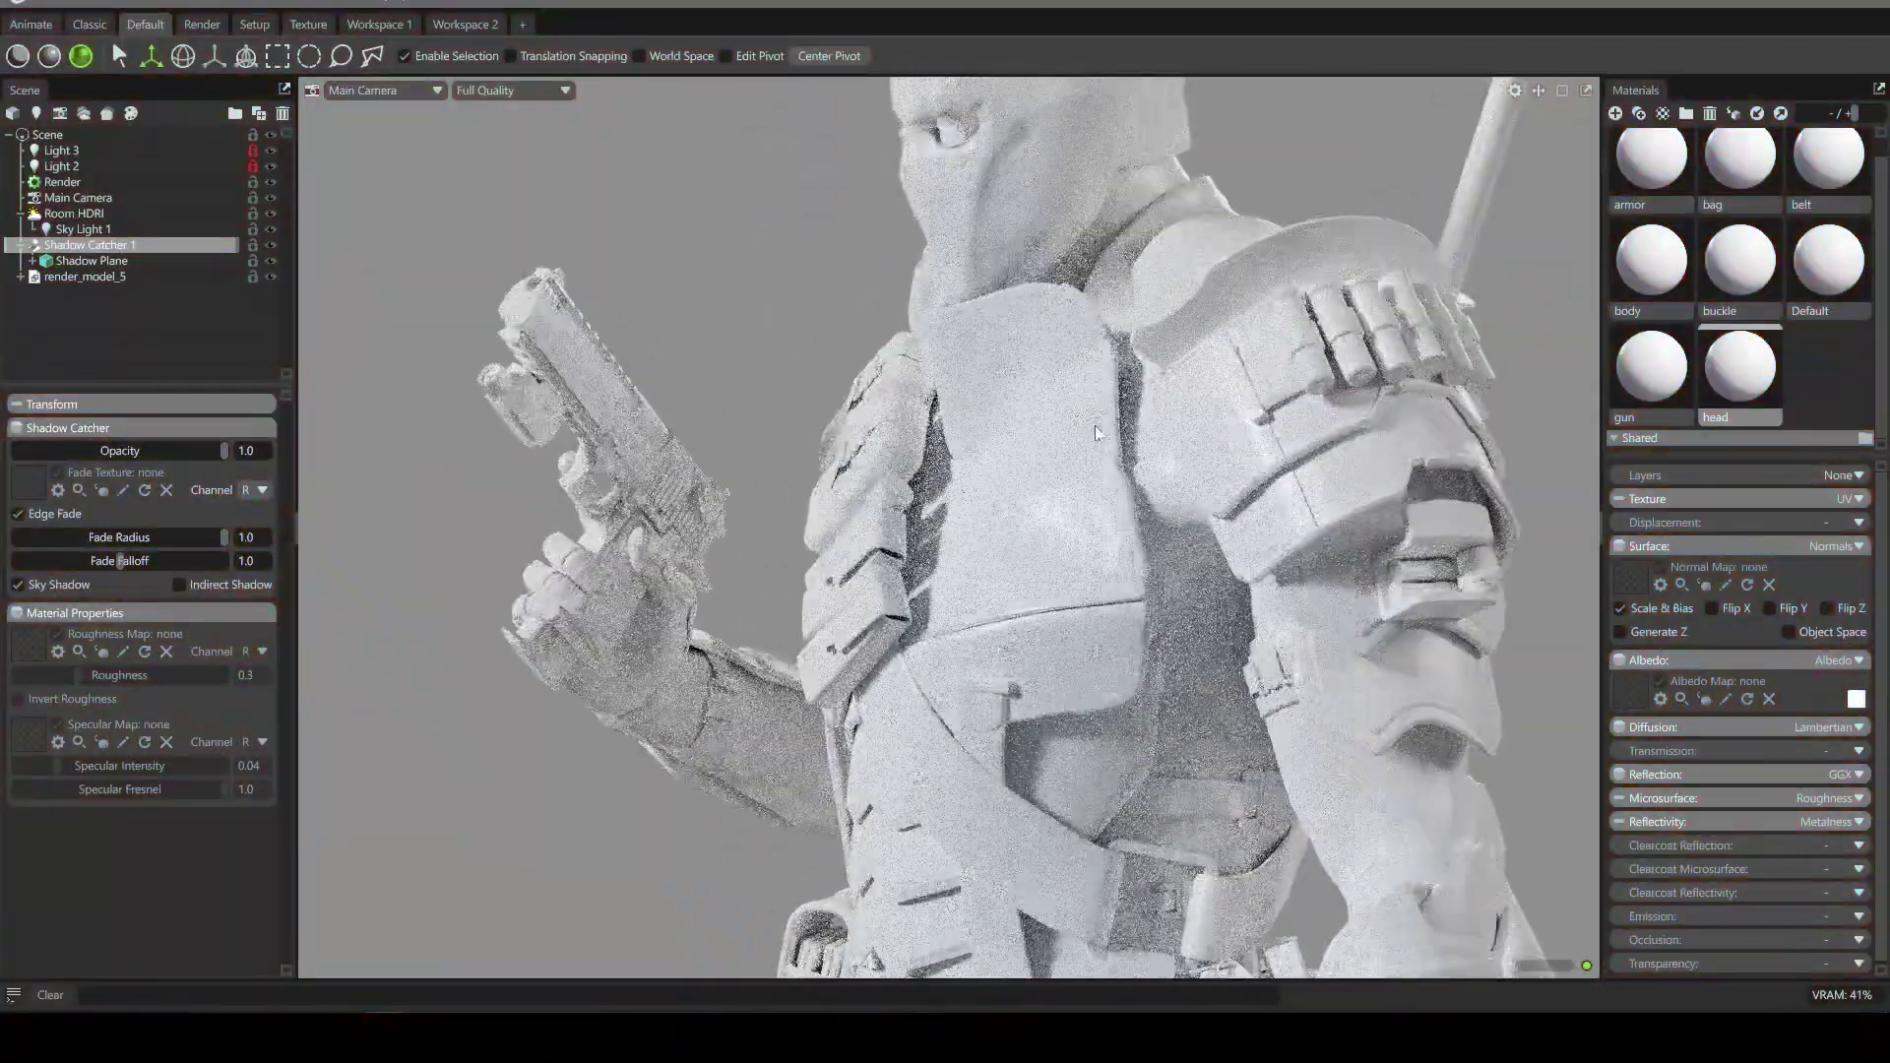
scroll(1035, 293, down, 5)
click(78, 197)
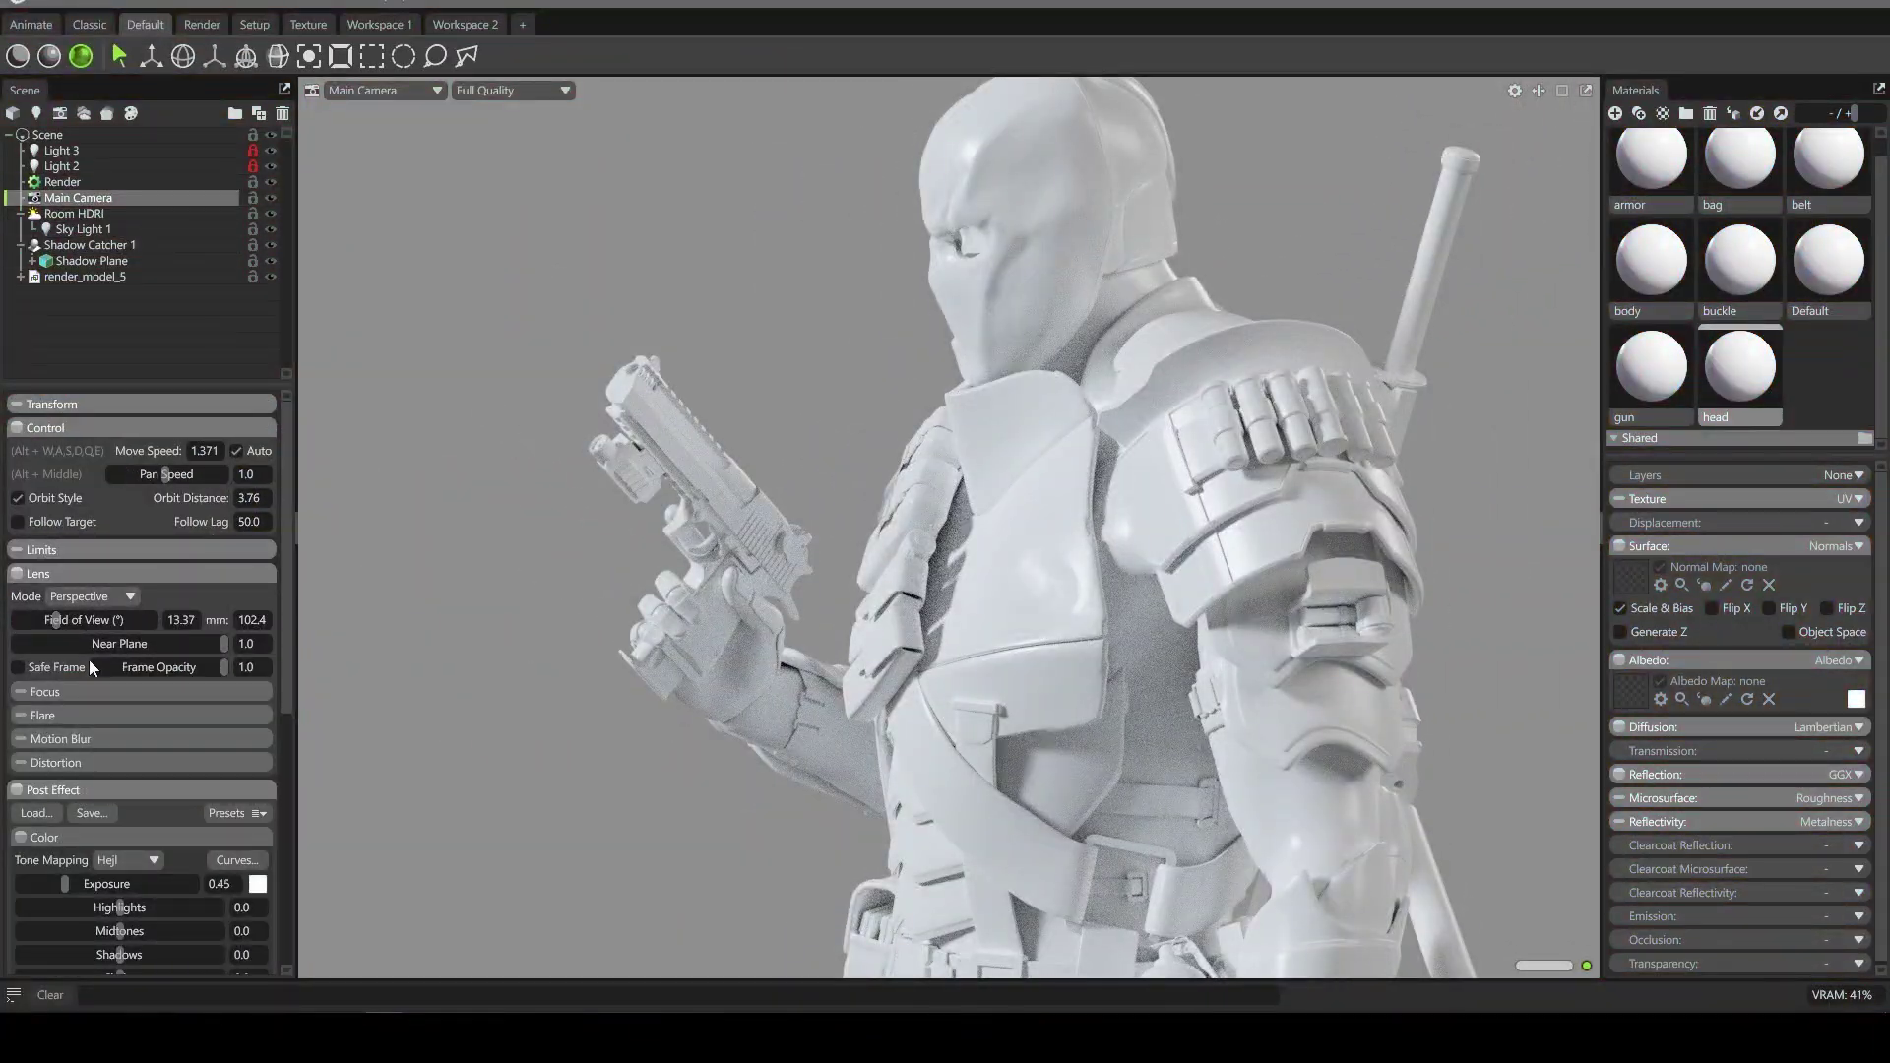
click(69, 693)
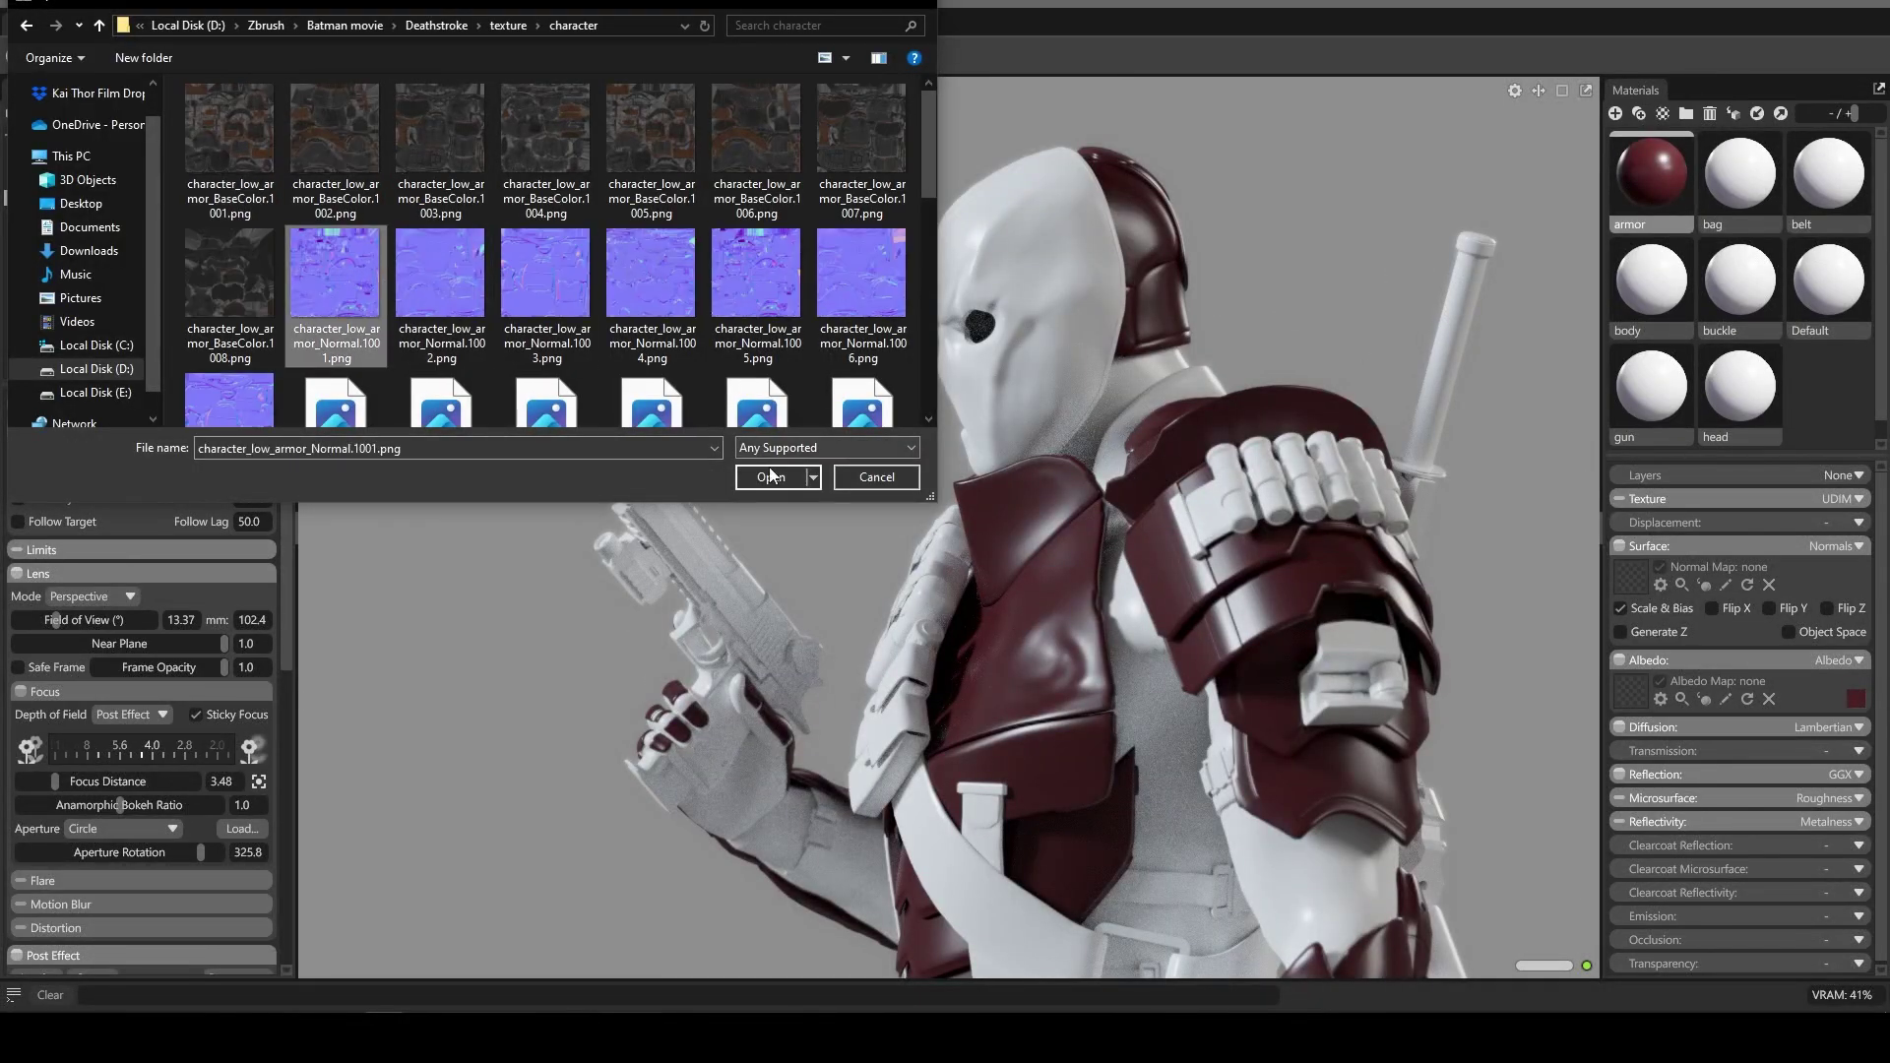
click(771, 476)
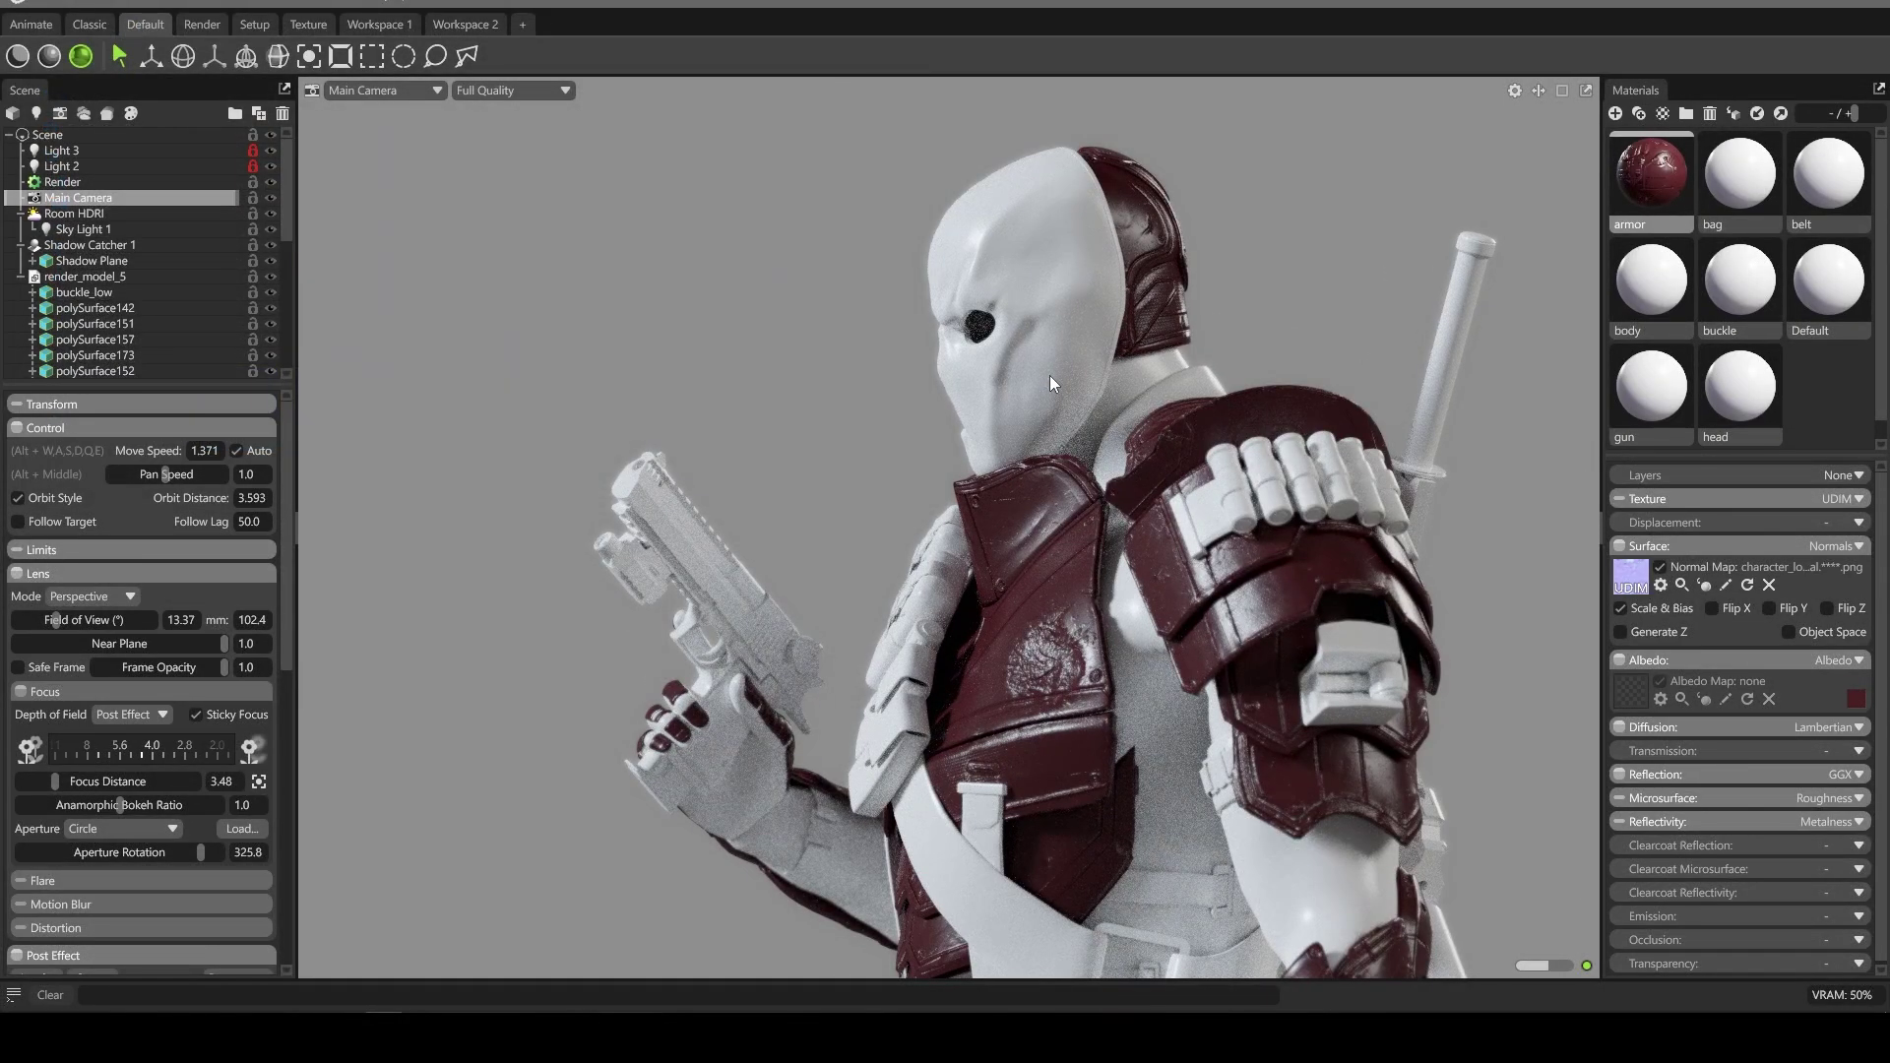
click(1768, 608)
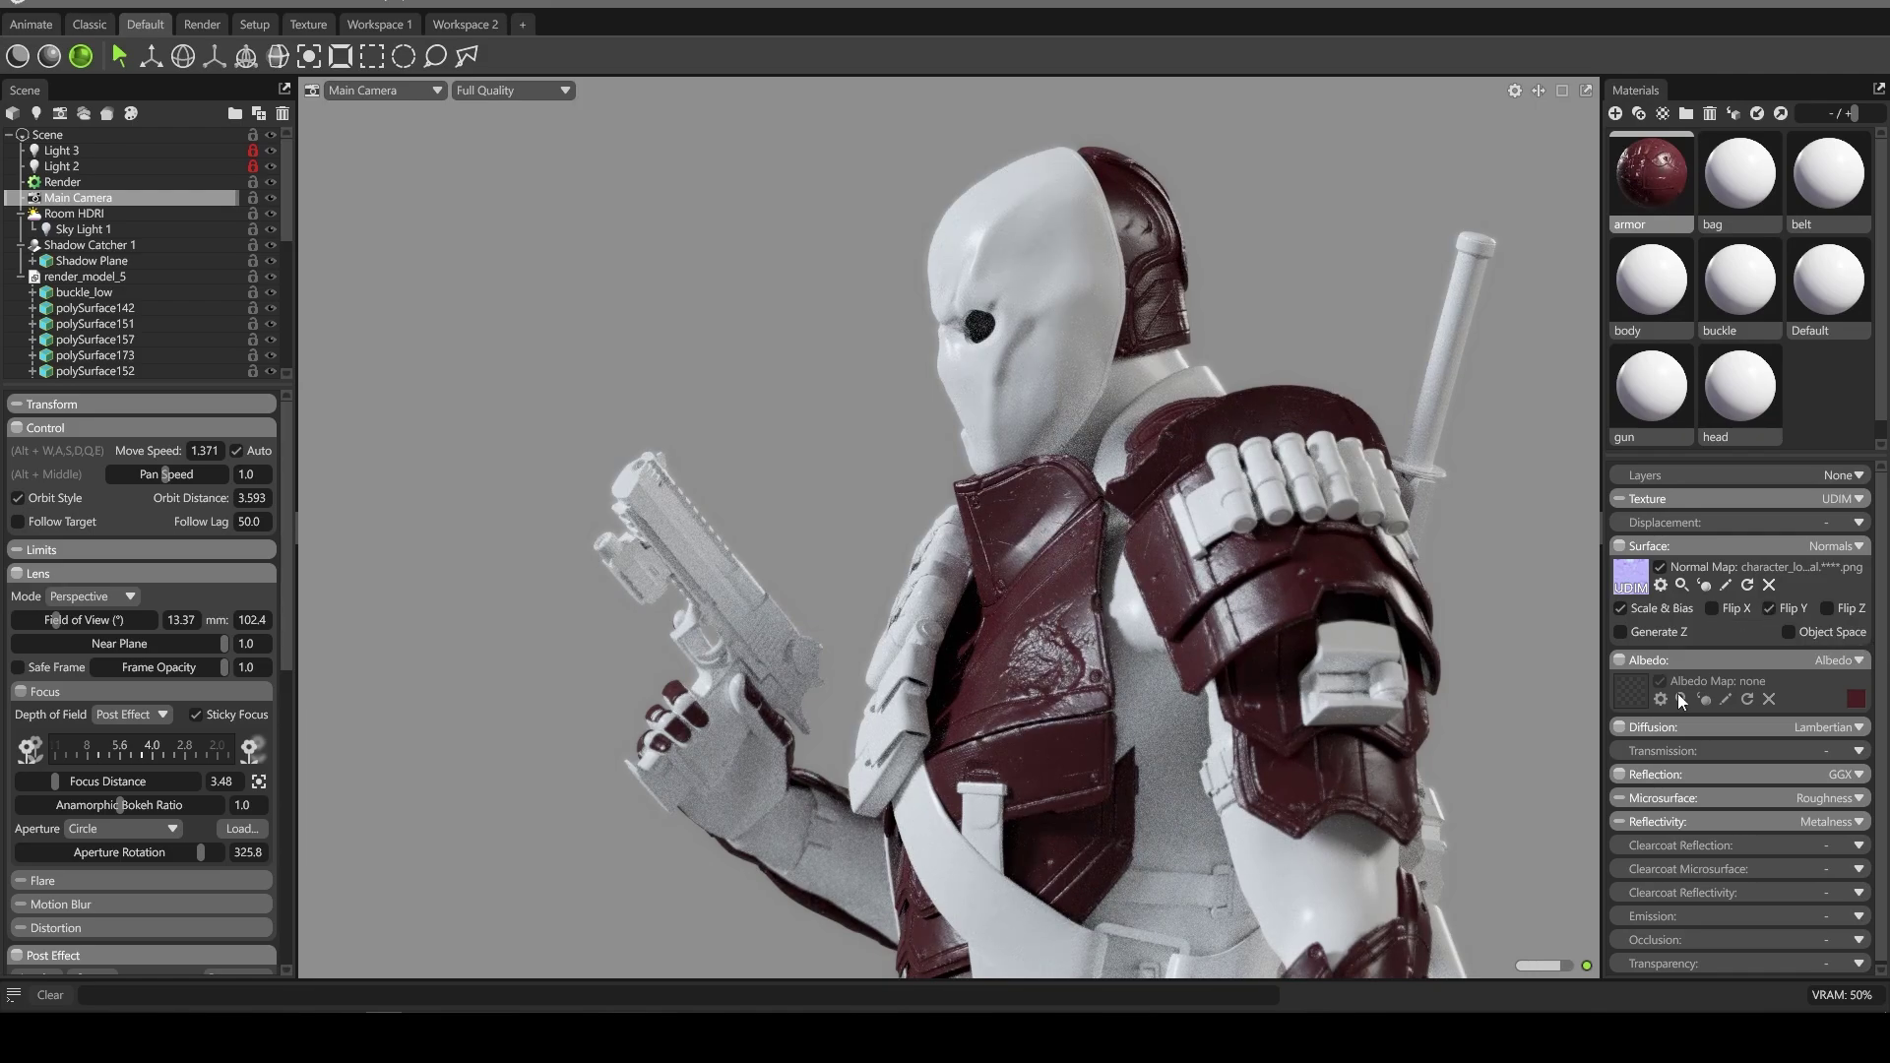
click(1630, 691)
double_click(568, 394)
click(1854, 700)
click(1283, 468)
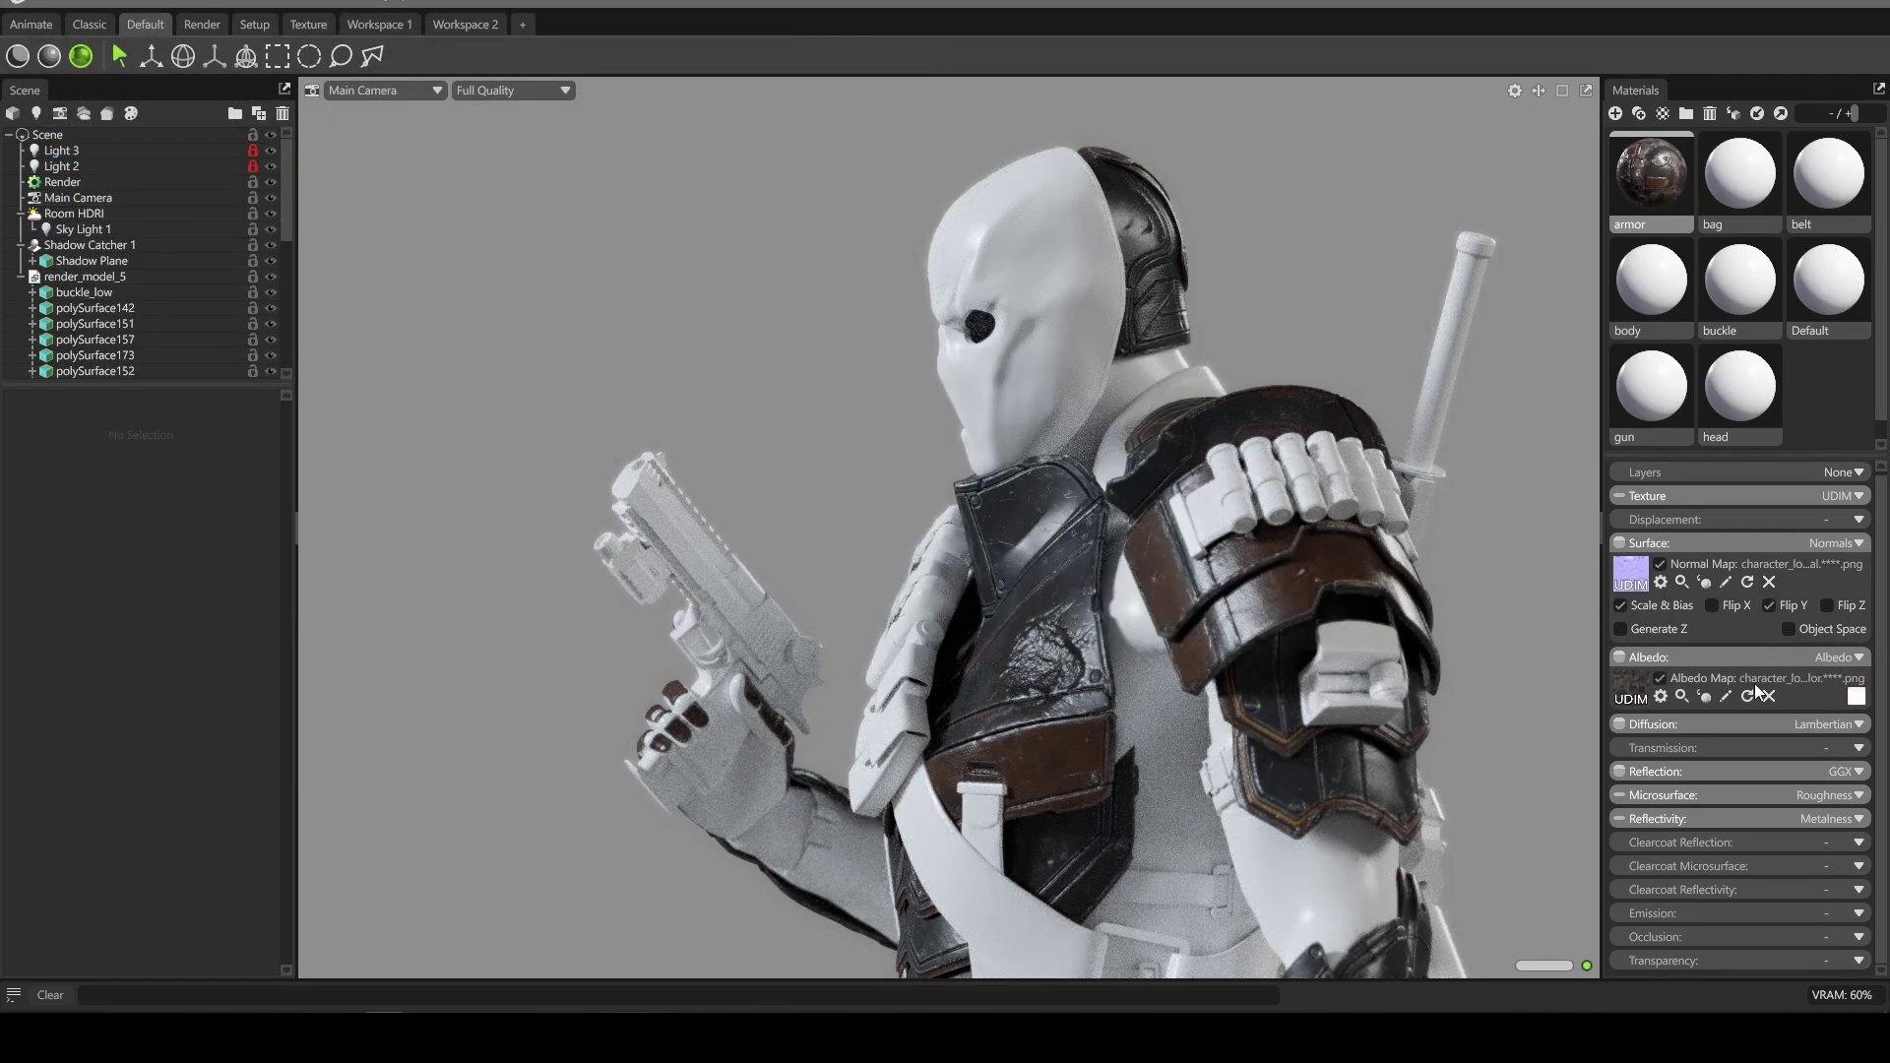
Step: Load the armor roughness from the green channel and metalness from the blue channel
click(1619, 795)
click(1630, 826)
scroll(551, 251, down, 1)
key(Escape)
click(1855, 834)
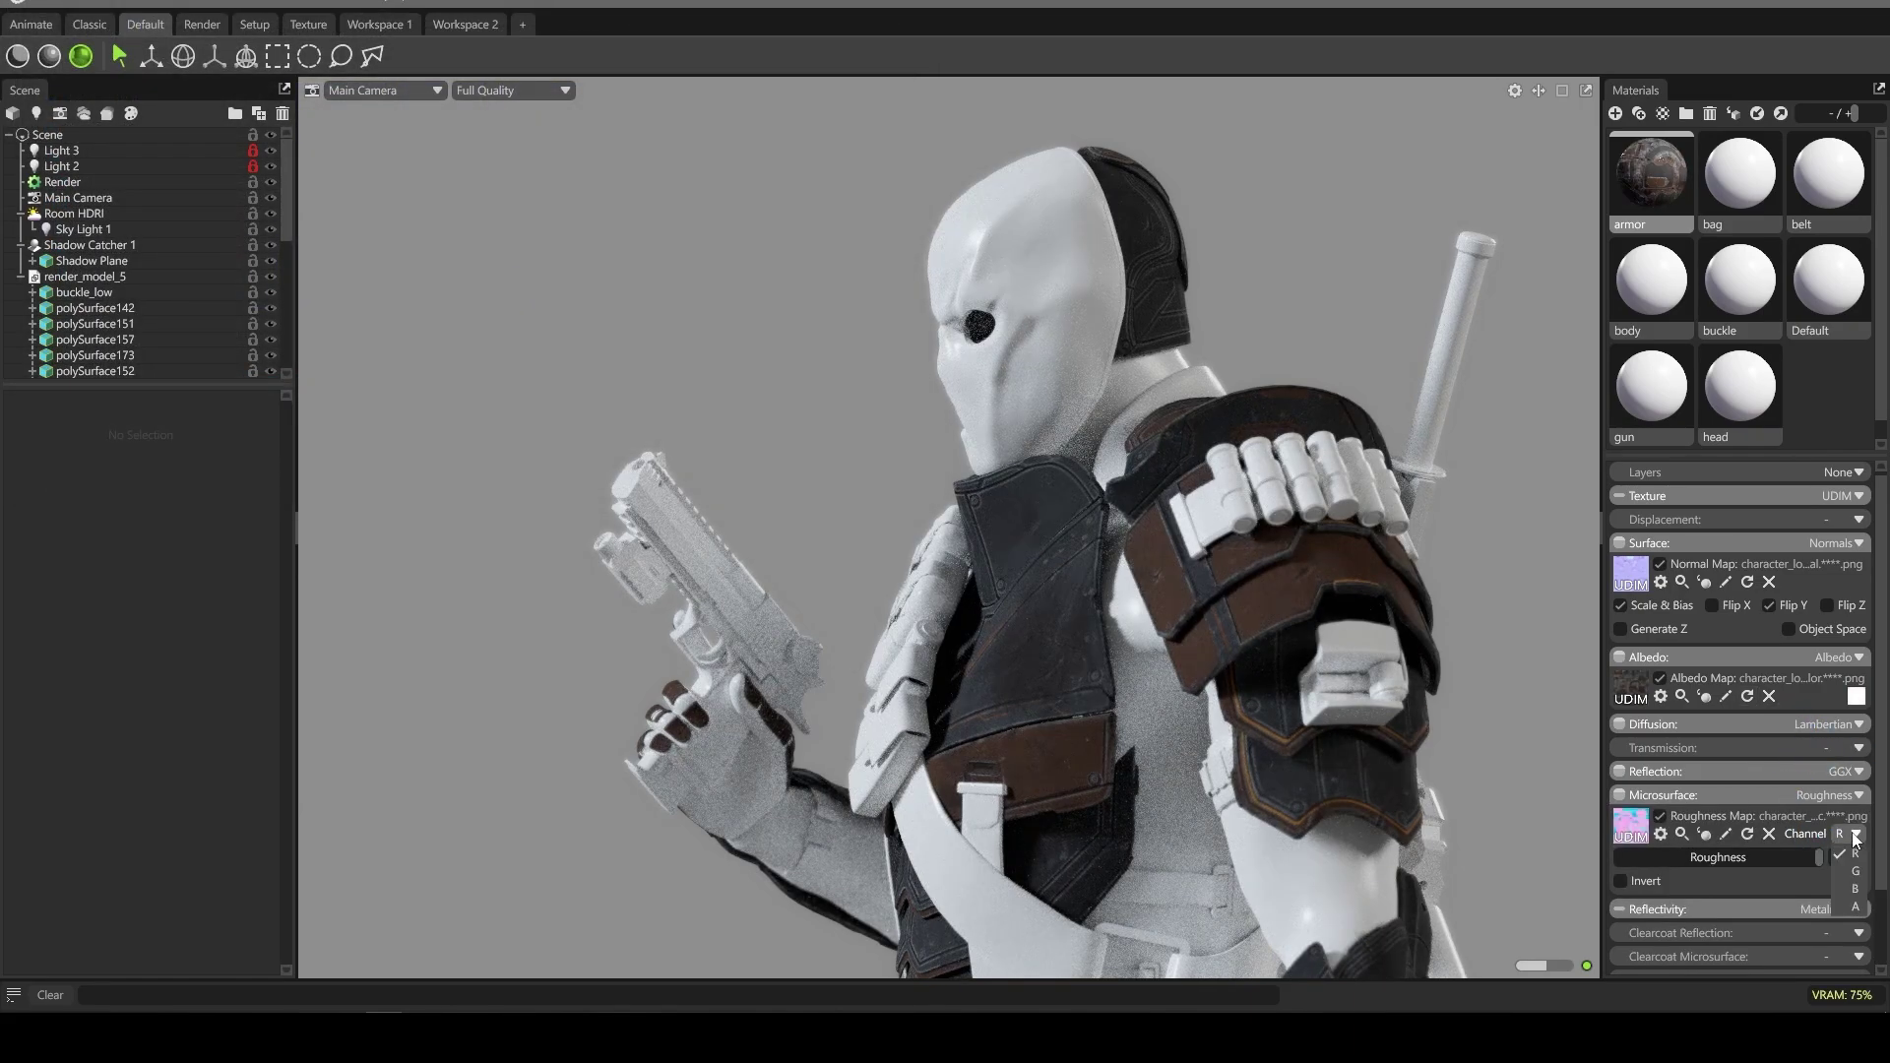
click(1855, 875)
scroll(1853, 856, down, 2)
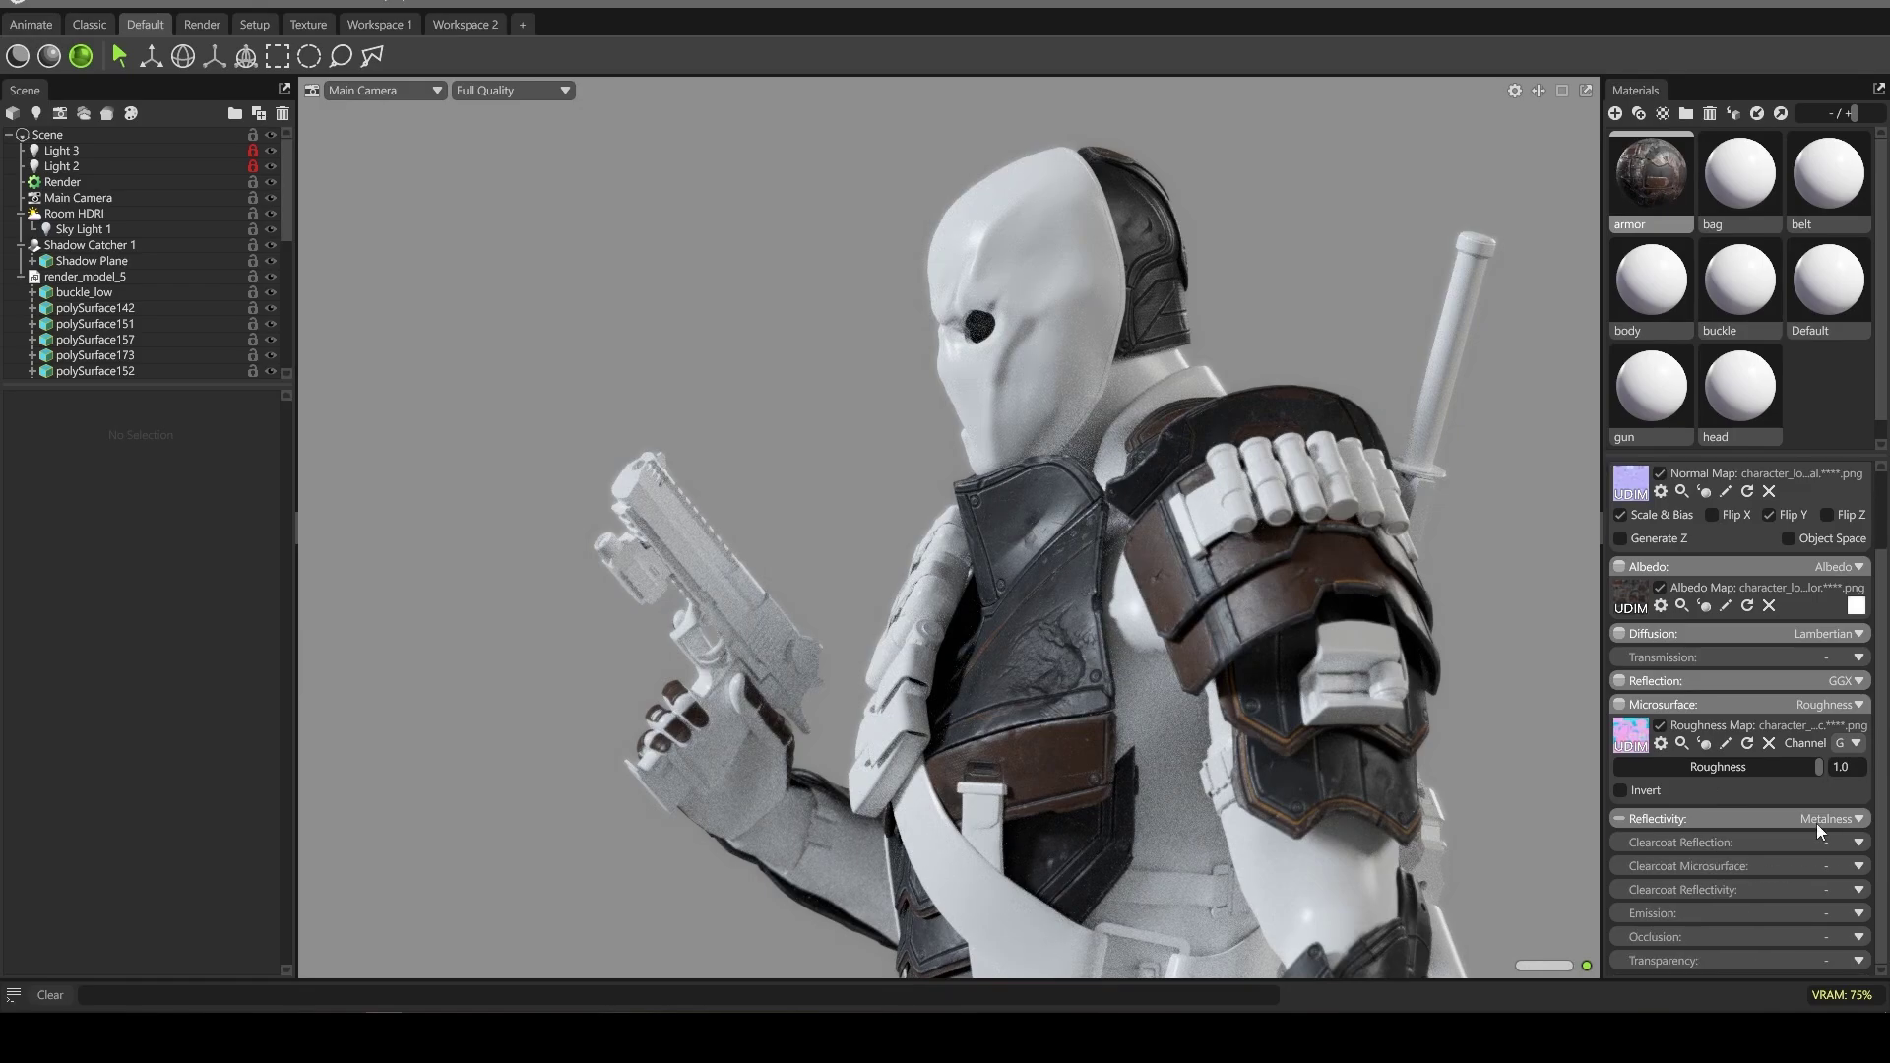
click(1630, 848)
double_click(443, 398)
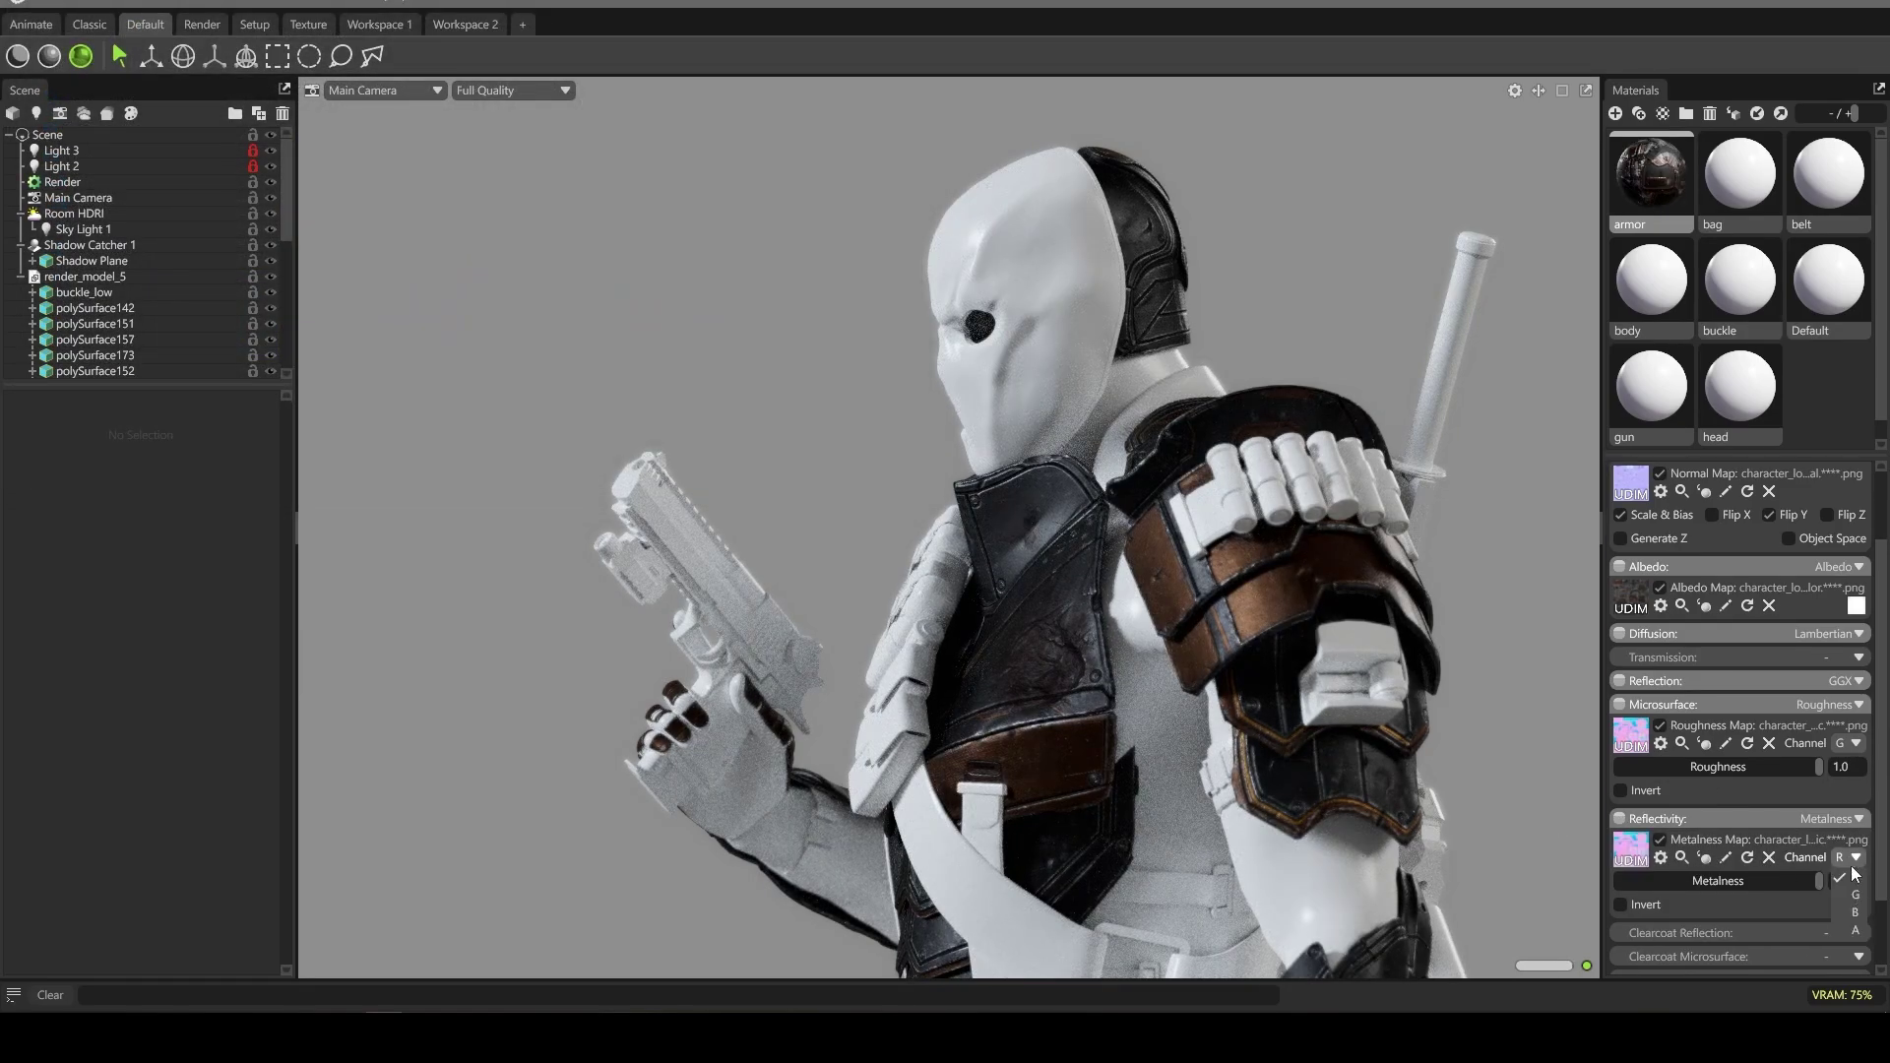
click(1857, 913)
Step: Enable occlusion on the armor material and load the armor occlusion texture
scroll(1860, 935, down, 2)
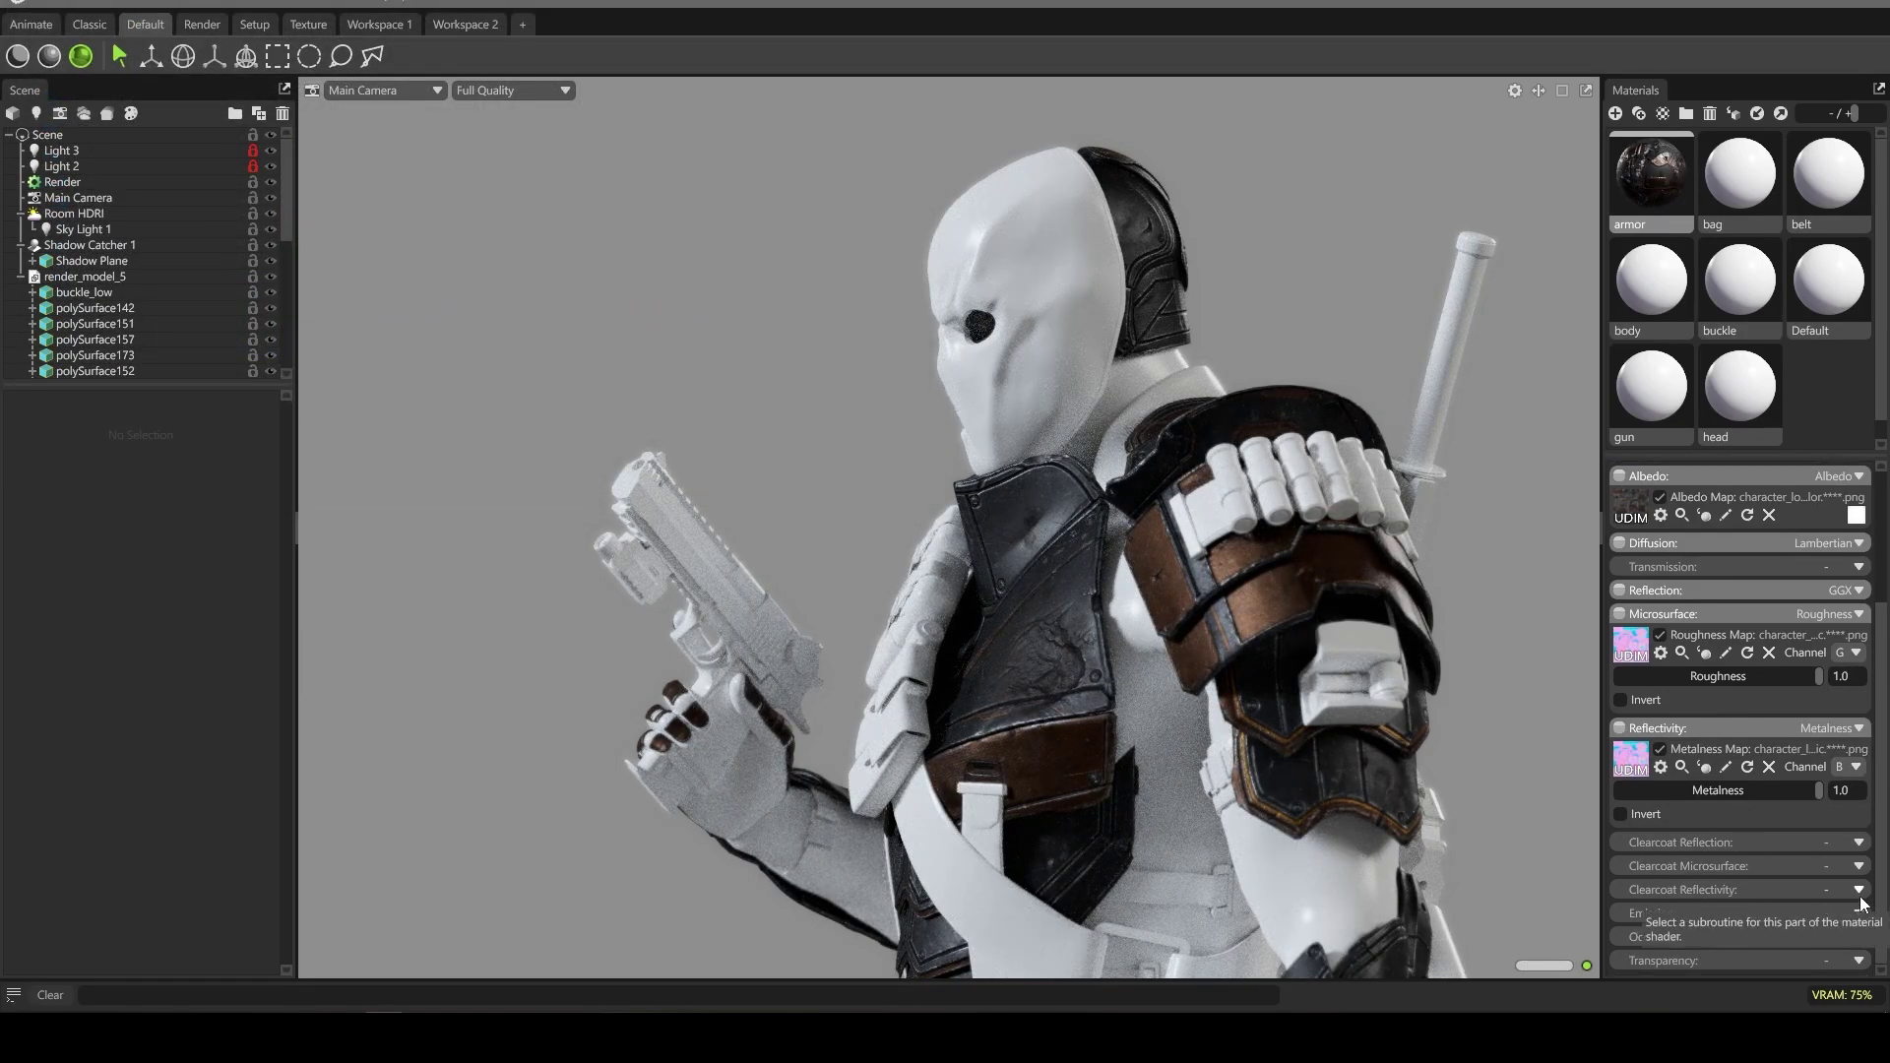
click(1828, 983)
scroll(1668, 937, down, 2)
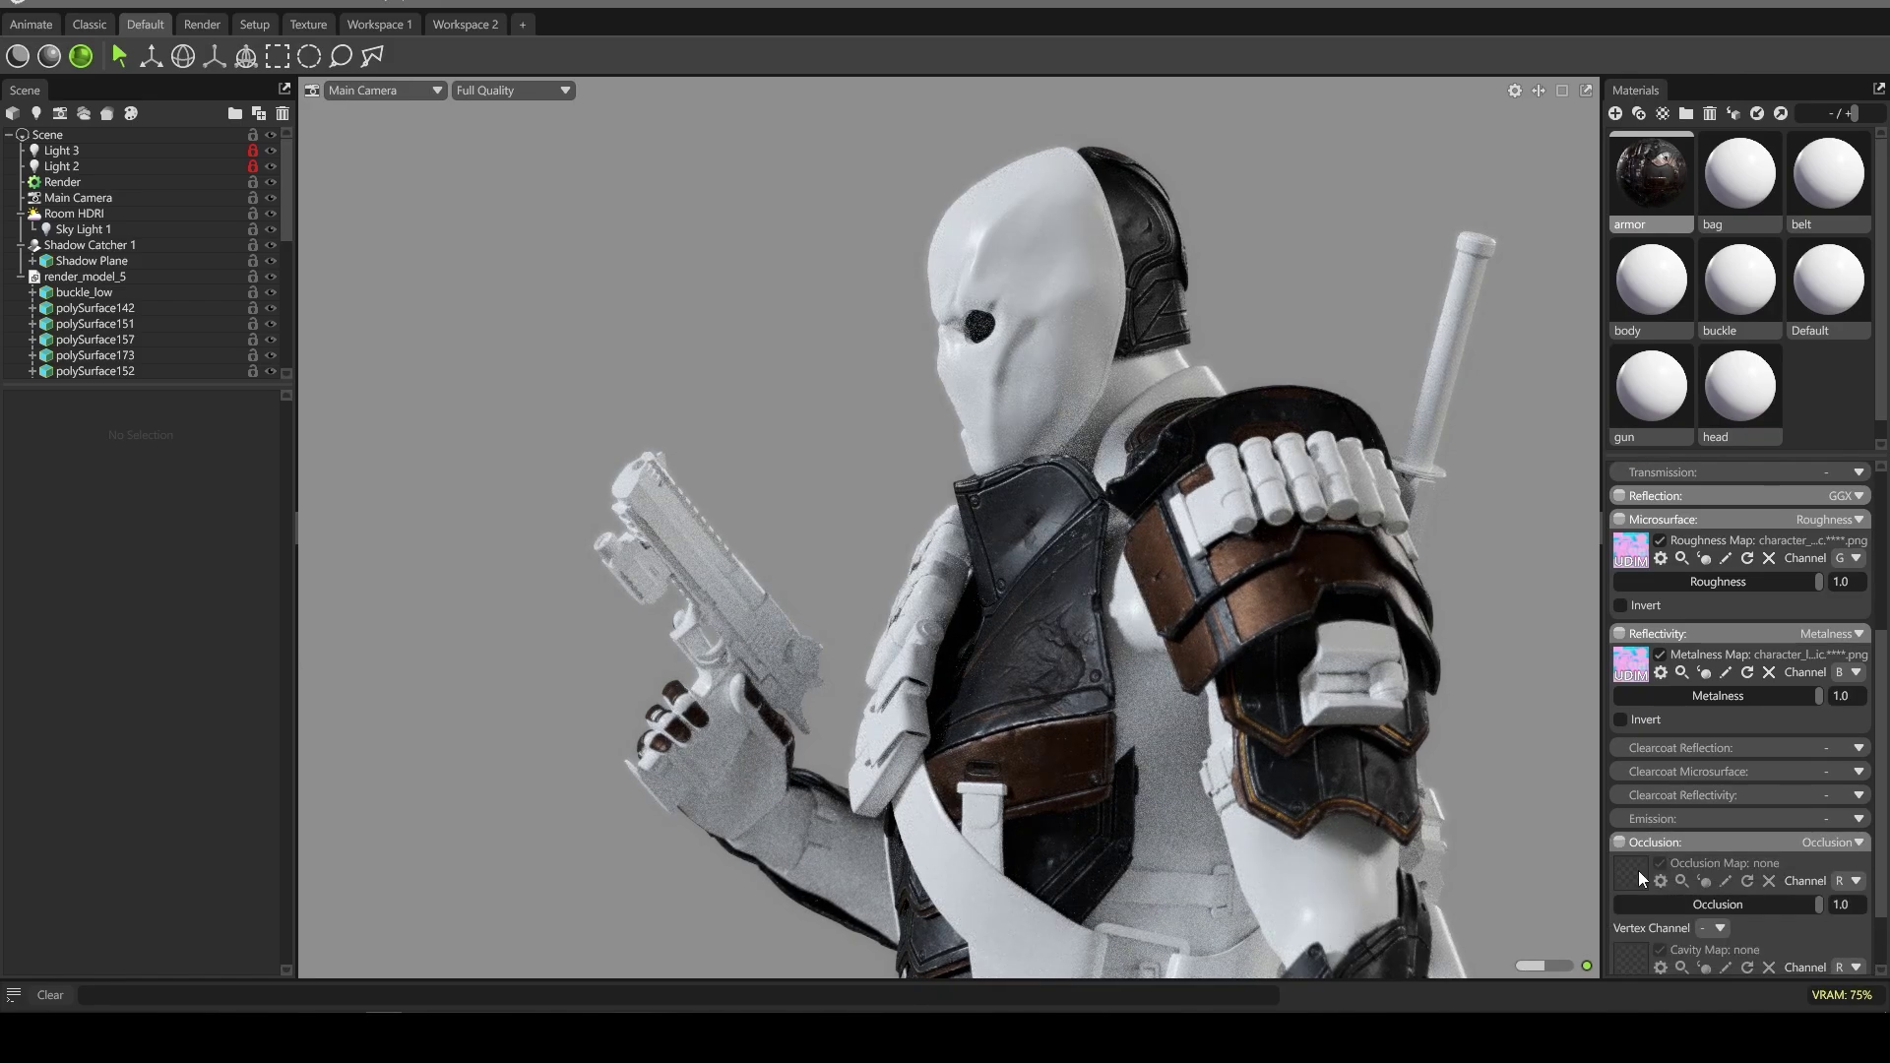
click(1629, 870)
scroll(463, 325, down, 1)
double_click(463, 325)
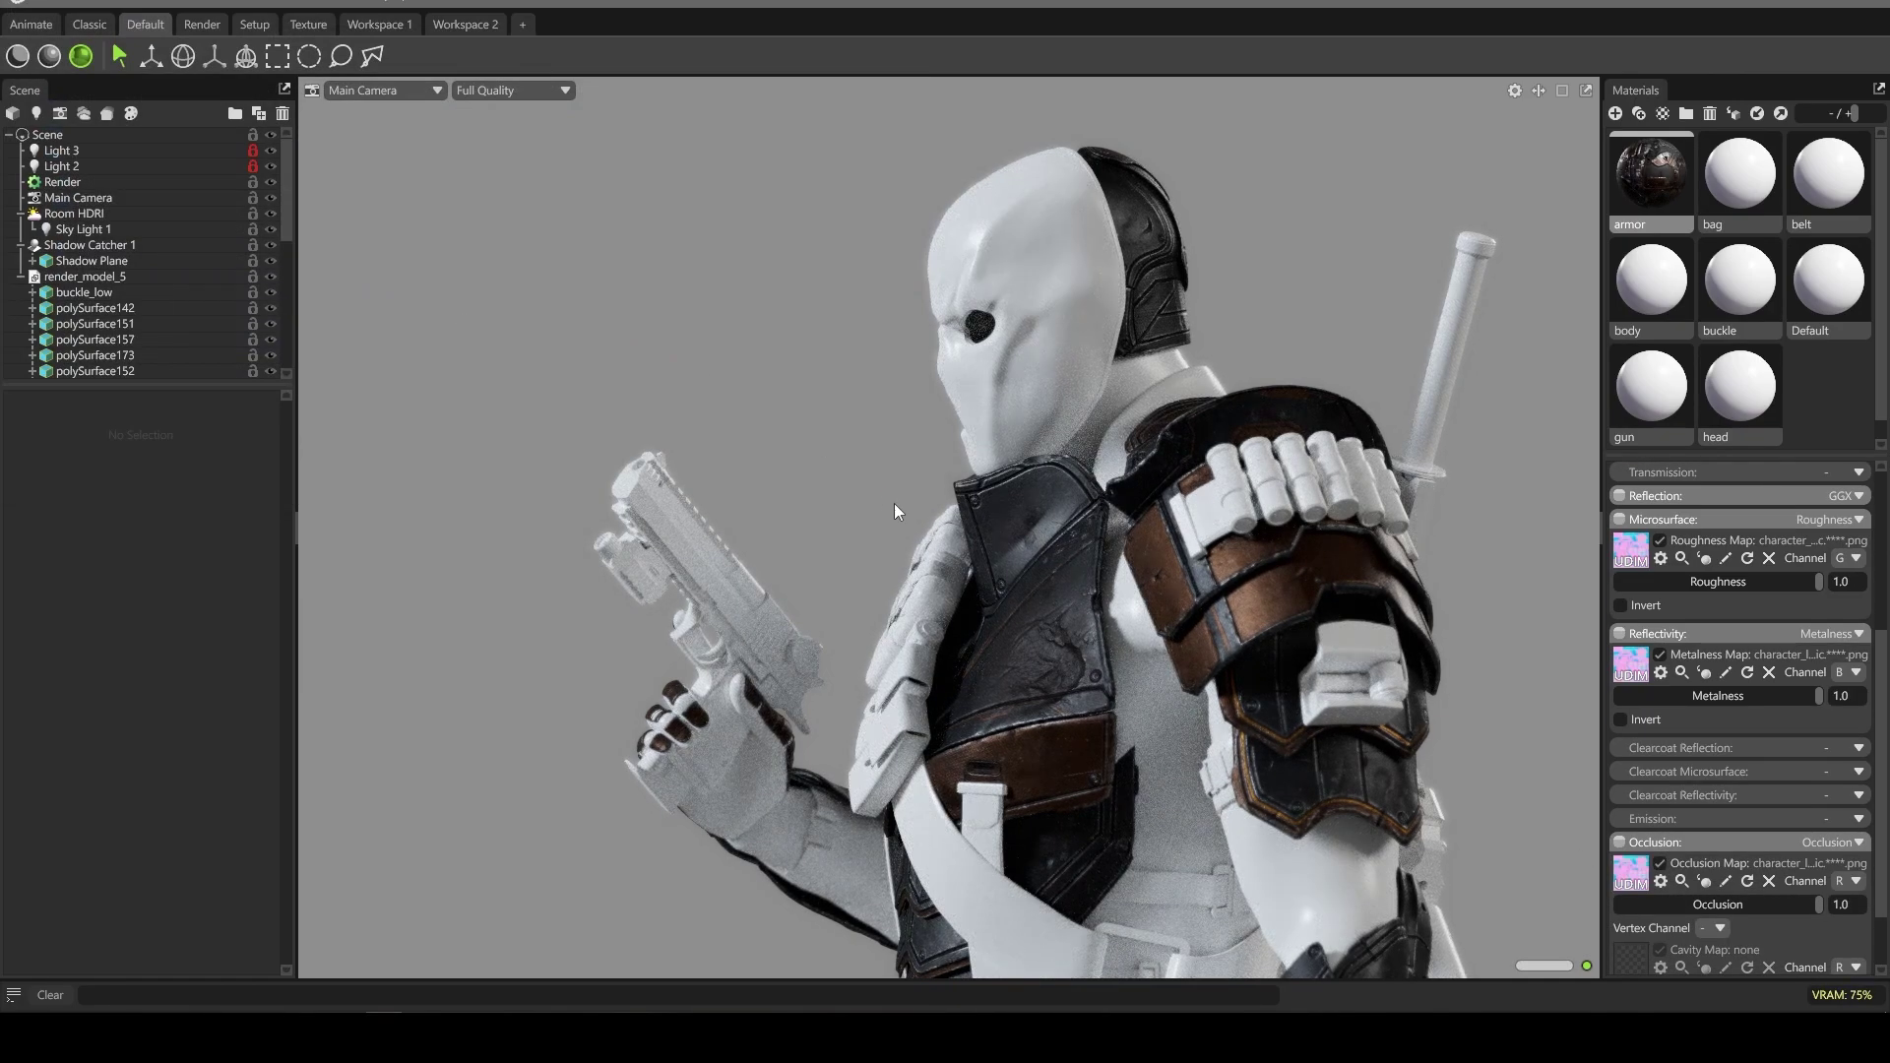
Step: Load the belt texture and the body normal map
middle_drag(894, 504, 866, 453)
click(1828, 177)
click(1630, 581)
double_click(797, 591)
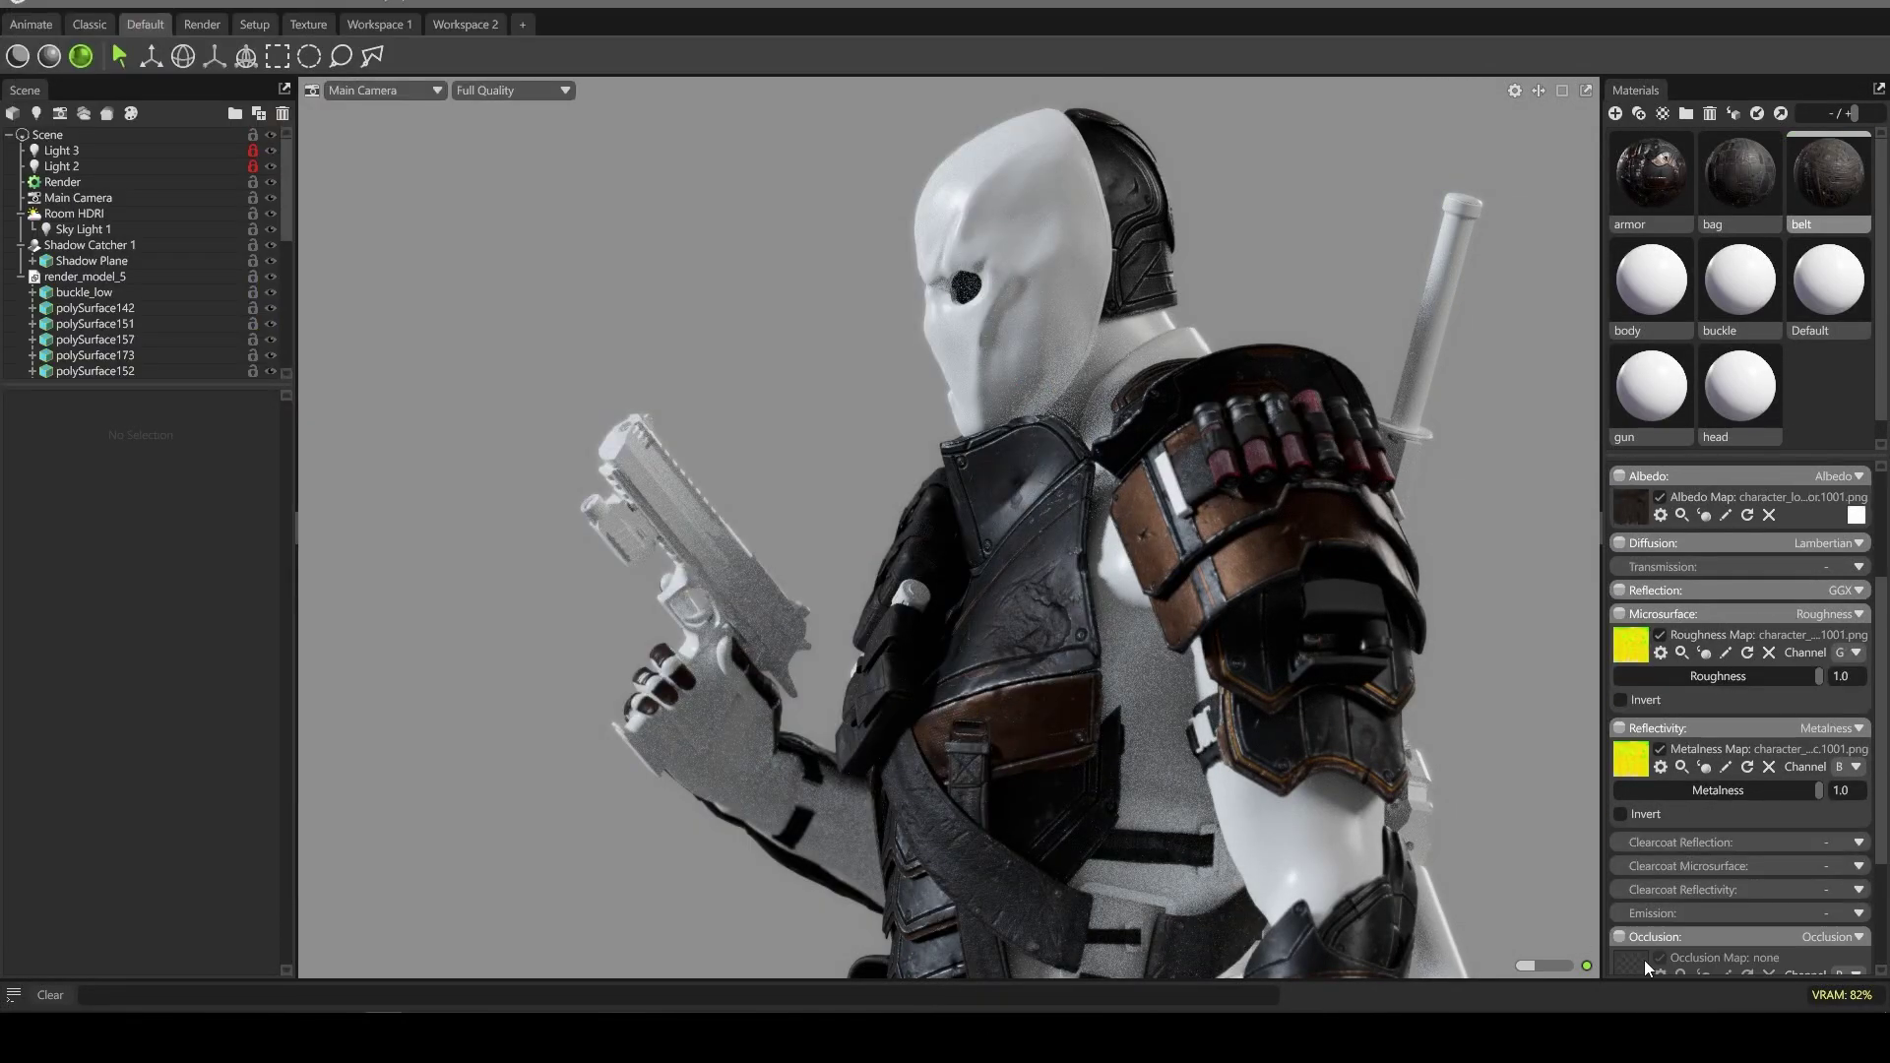
click(1650, 281)
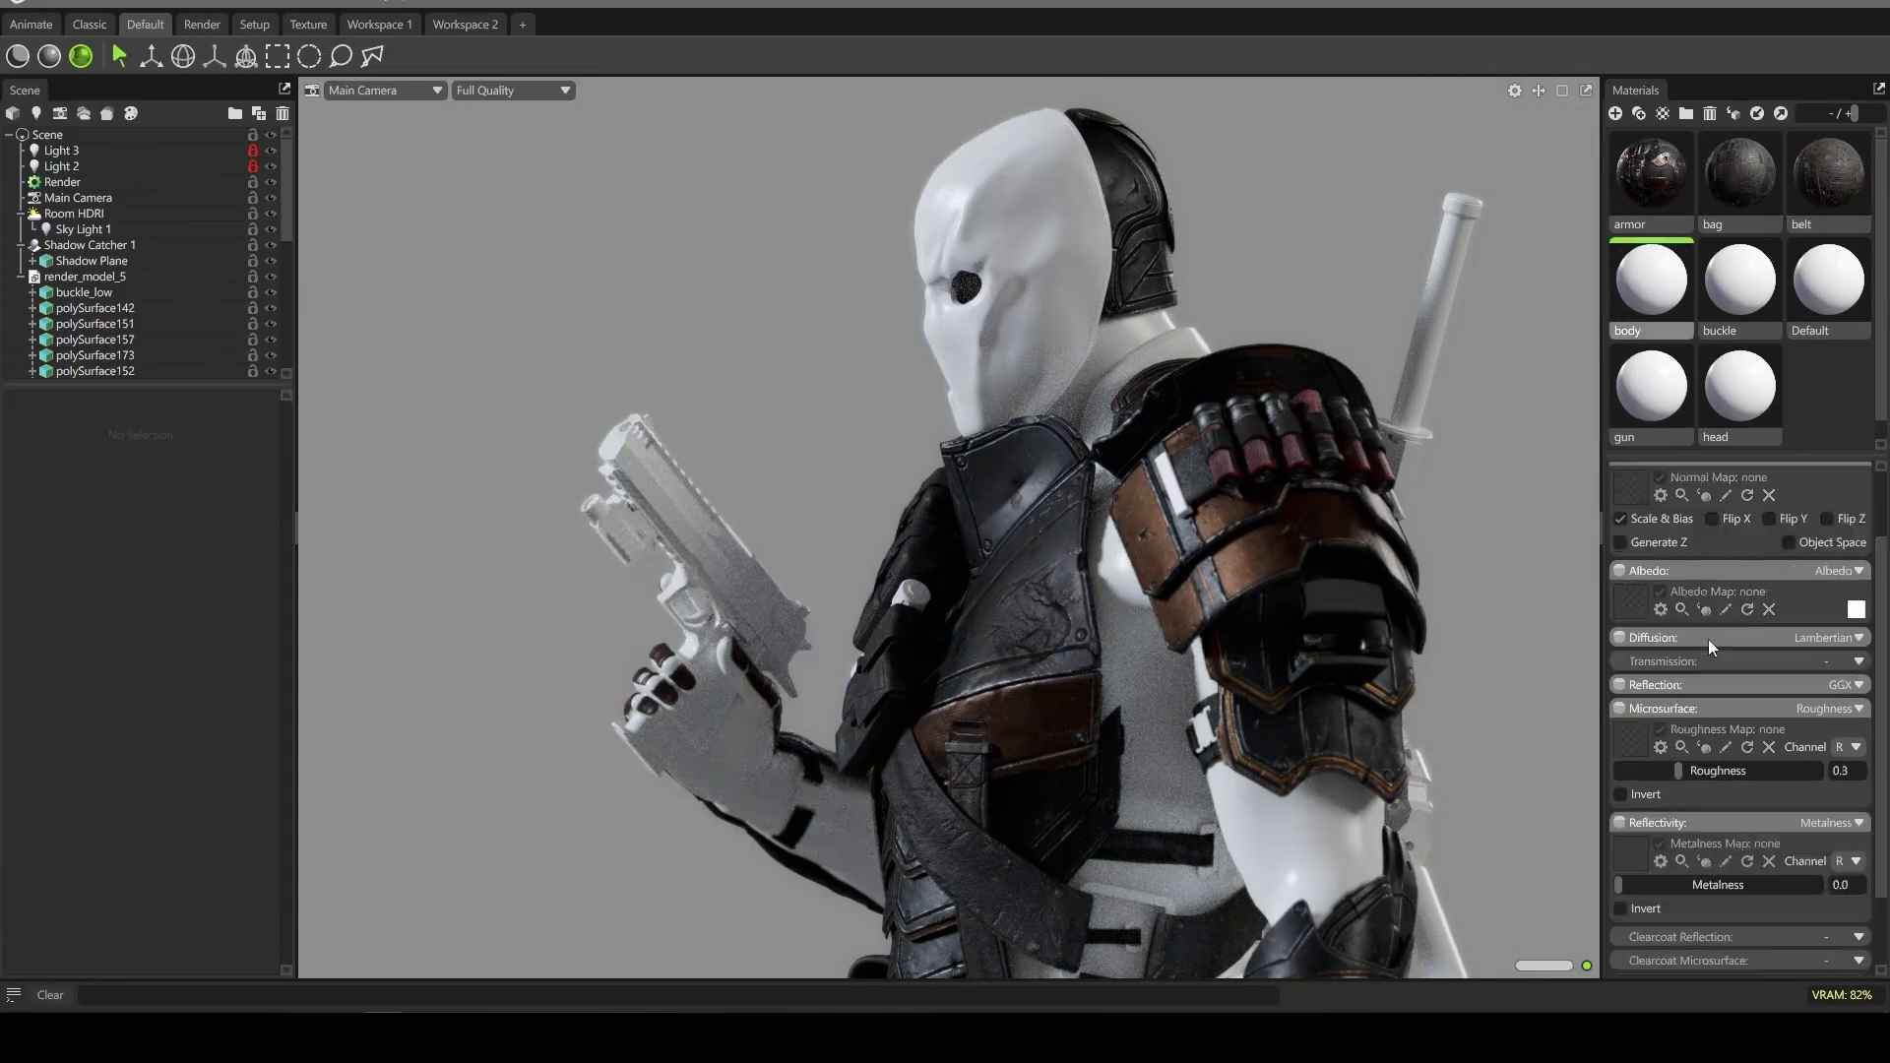
click(1629, 576)
double_click(633, 709)
Step: Load two texture files onto the bag material
click(1828, 177)
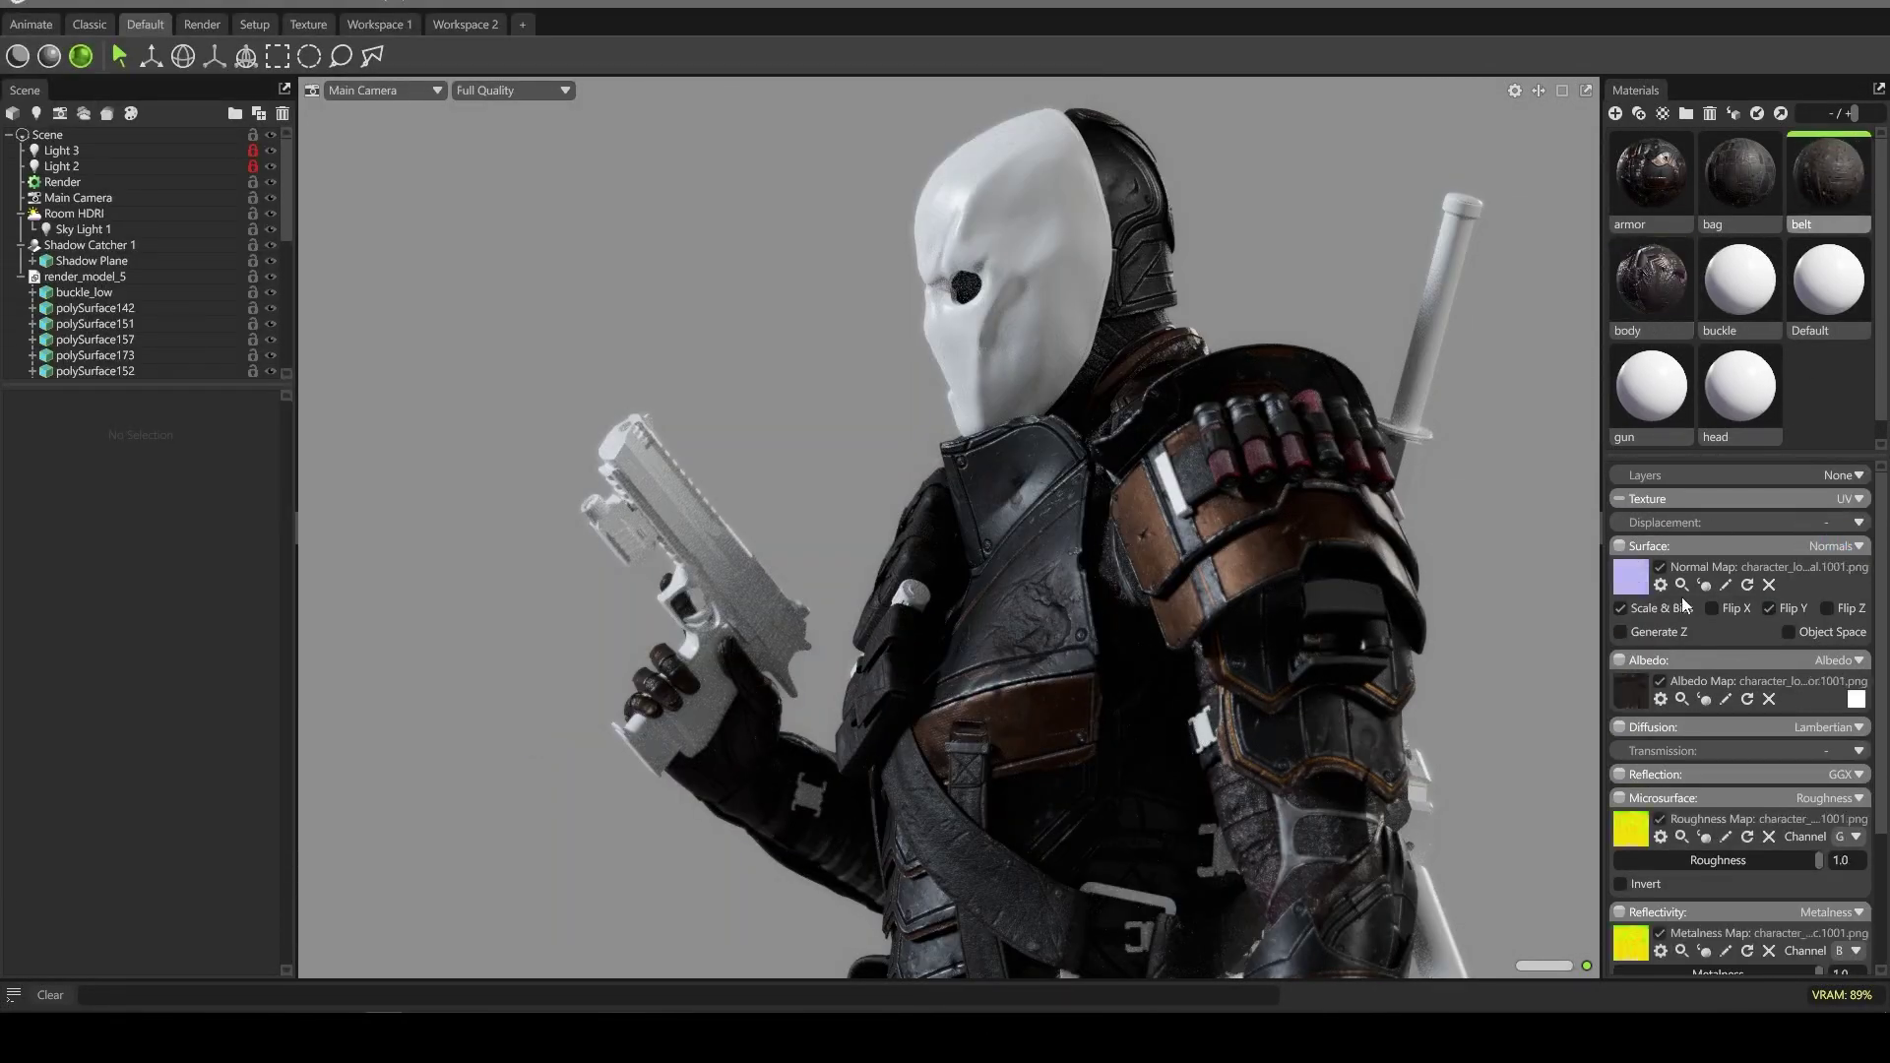
click(1630, 575)
double_click(780, 581)
click(1739, 177)
click(1629, 575)
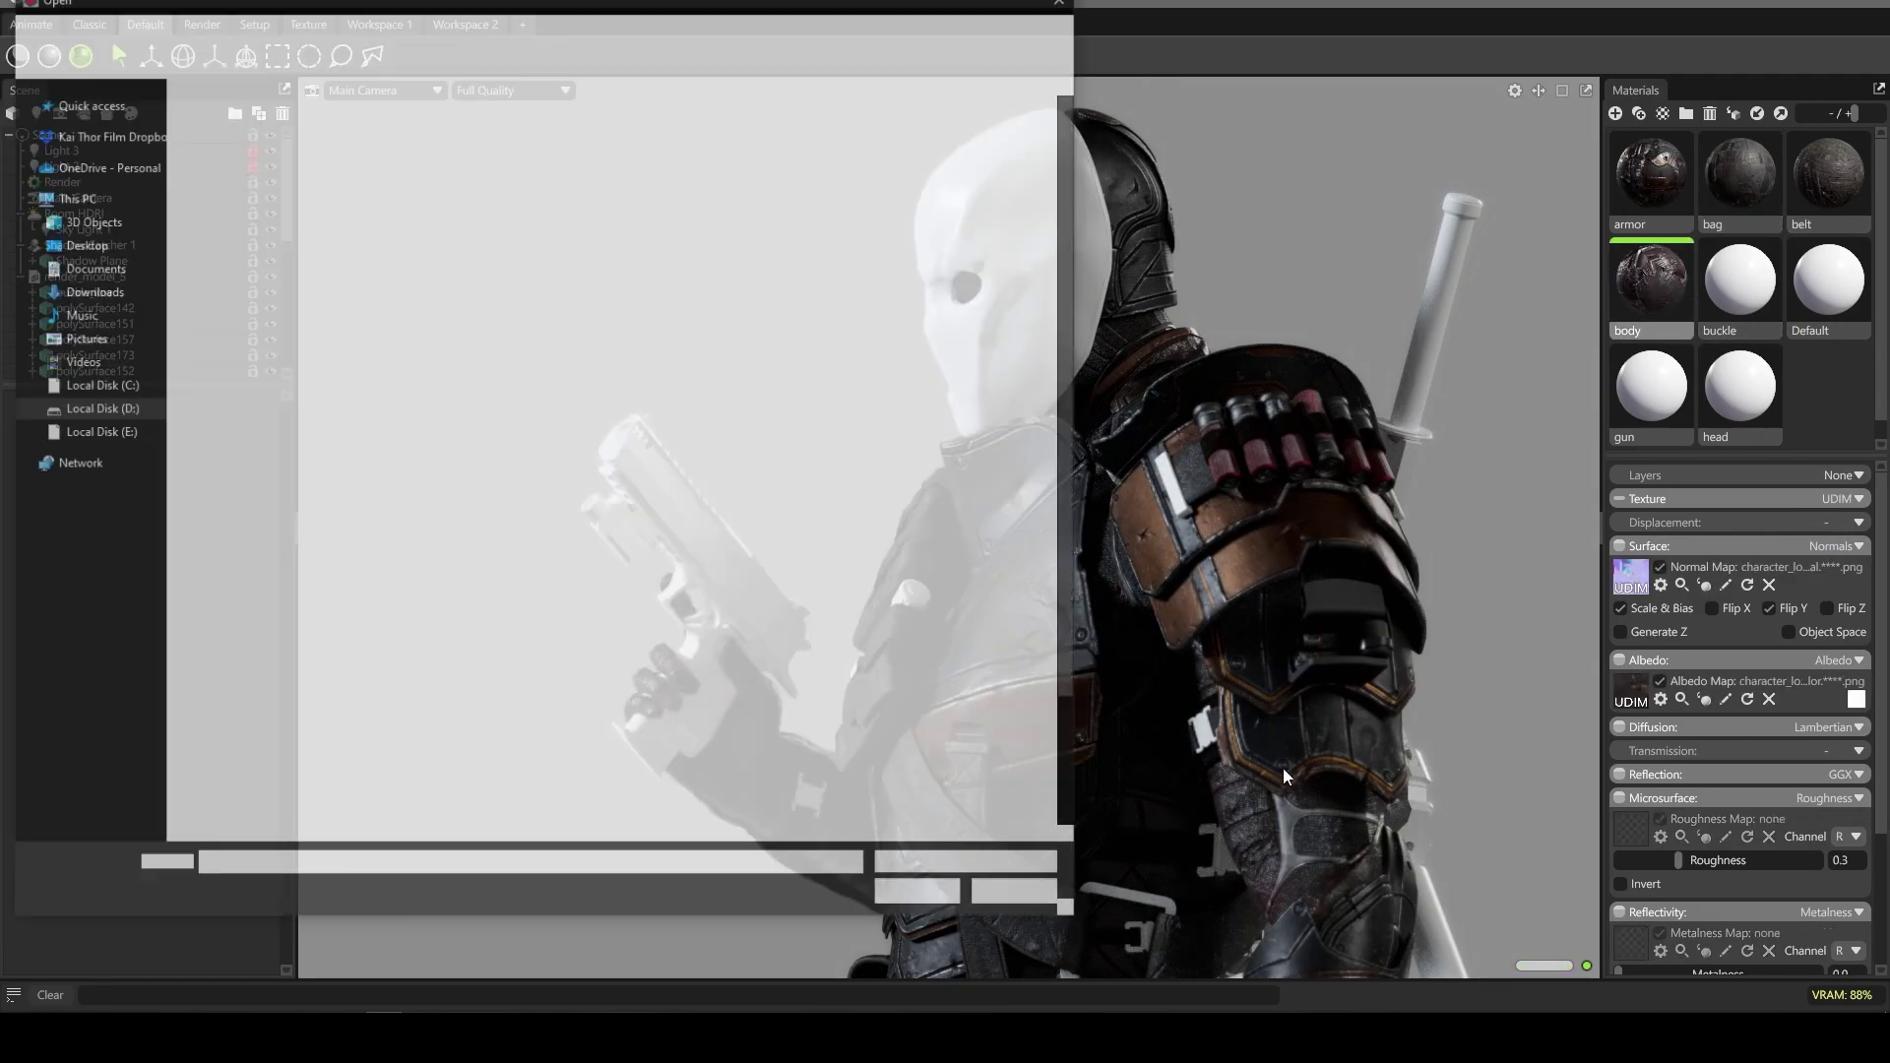
double_click(1001, 739)
Step: Load the body occlusion-roughness-metallic map onto the body material
click(1650, 280)
scroll(1737, 689, down, 3)
click(1630, 552)
click(969, 740)
double_click(969, 740)
Step: Load three texture maps onto the head material
click(1740, 387)
click(1630, 579)
scroll(708, 788, down, 2)
double_click(709, 807)
click(1630, 694)
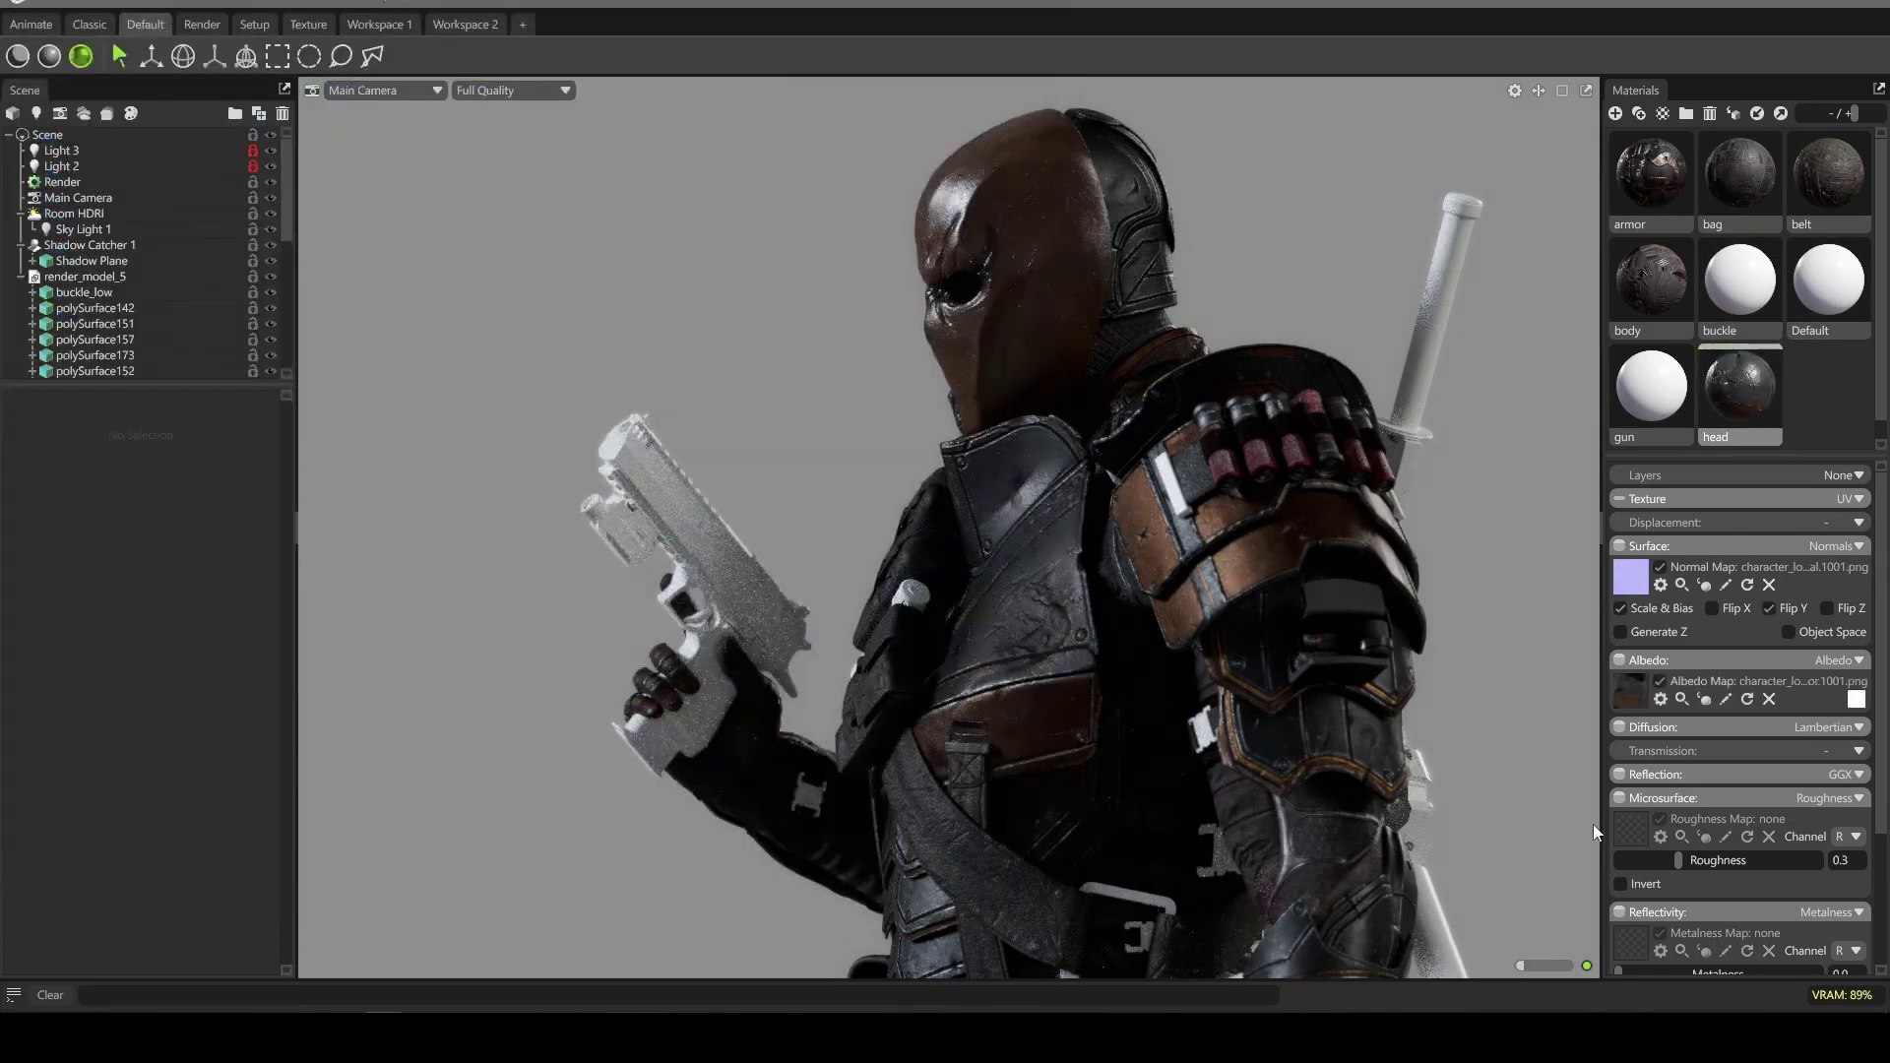
double_click(758, 646)
click(1630, 645)
double_click(1008, 724)
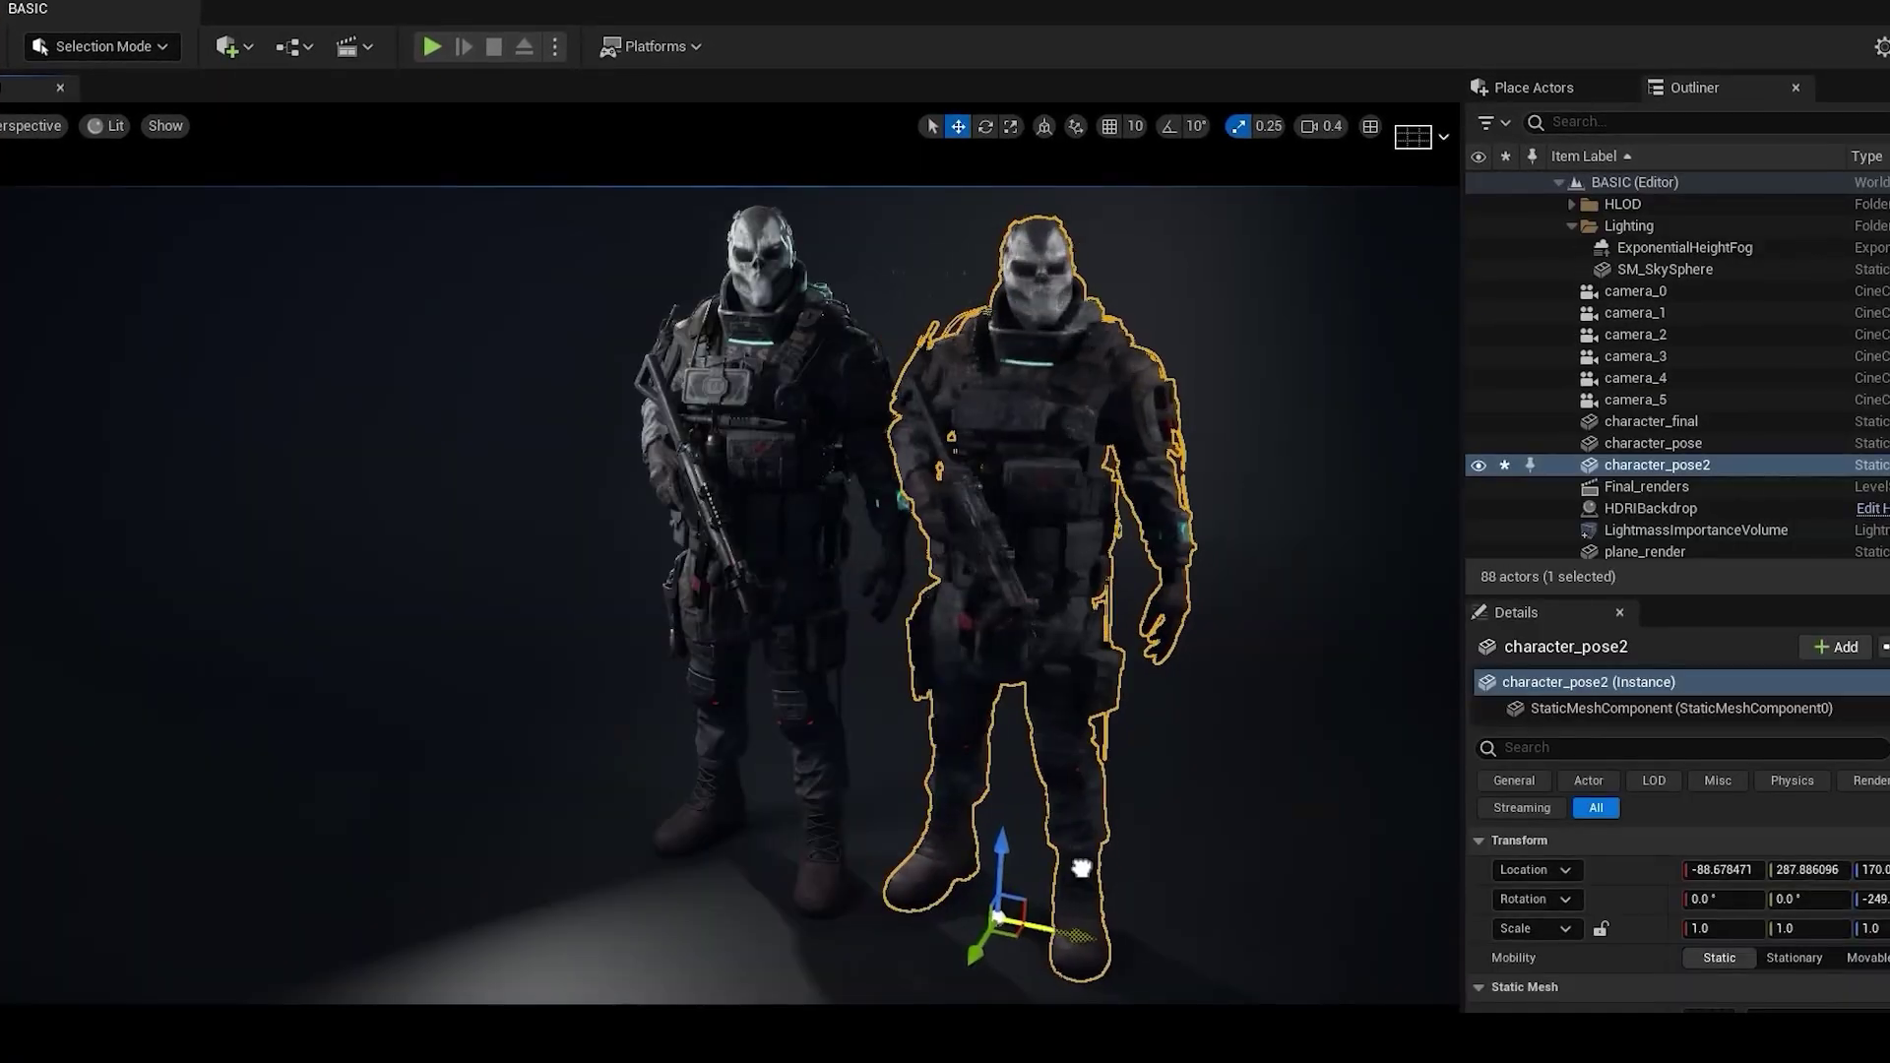
Step: Rotate character_pose2 to a new angle and turn character_pose4 sideways
key(e)
drag(1081, 868, 866, 866)
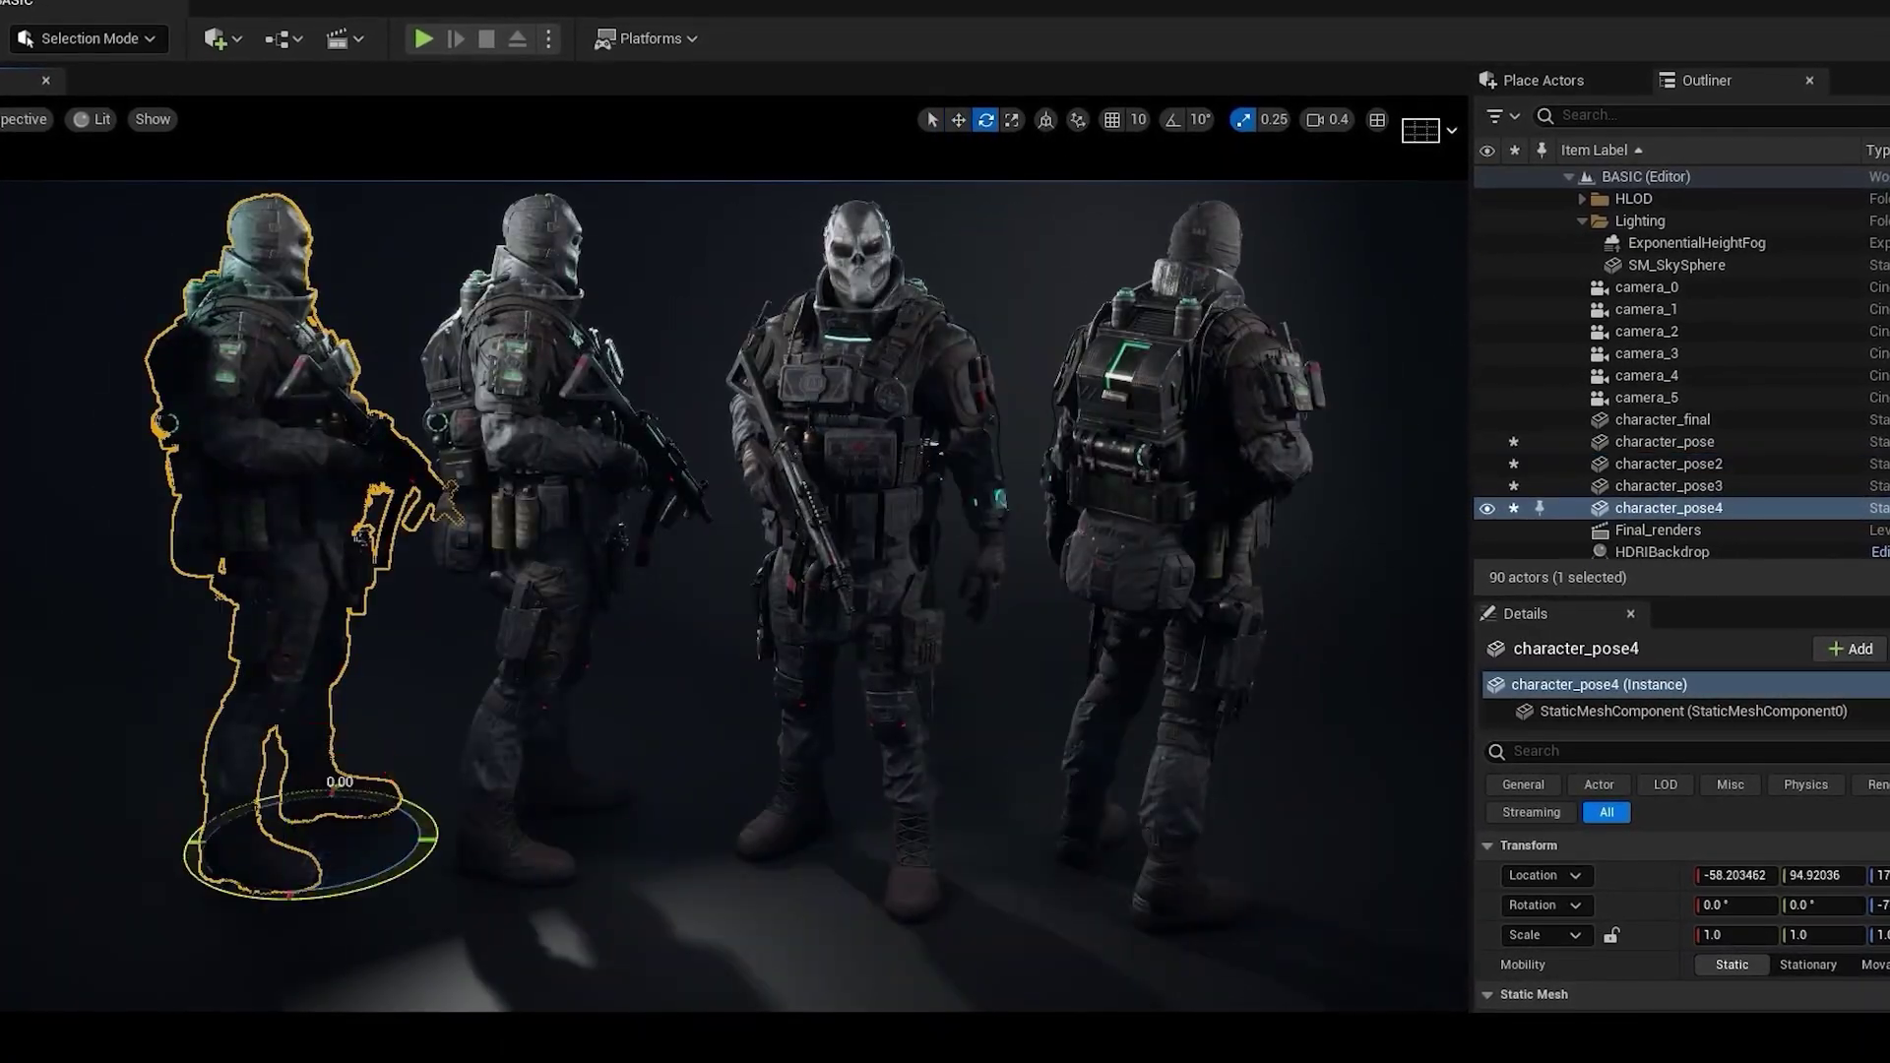
drag(295, 891, 349, 895)
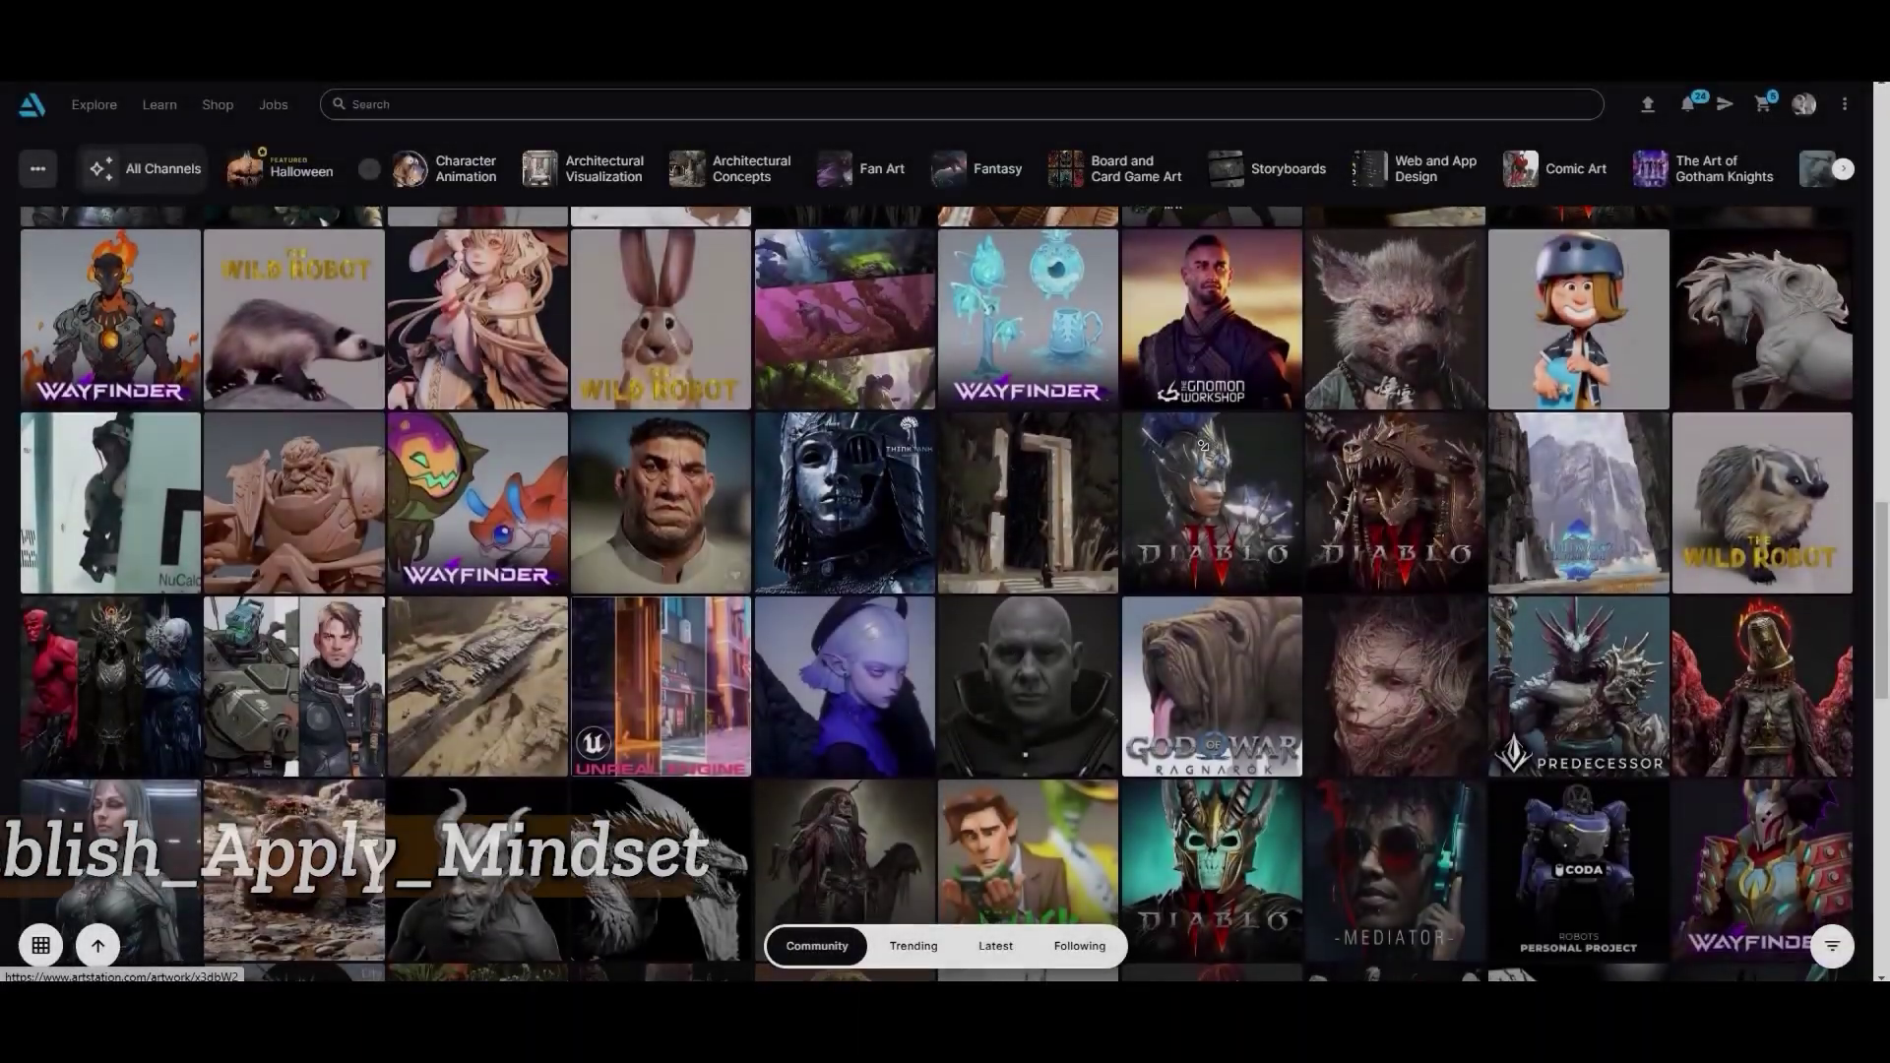
scroll(1202, 445, down, 1)
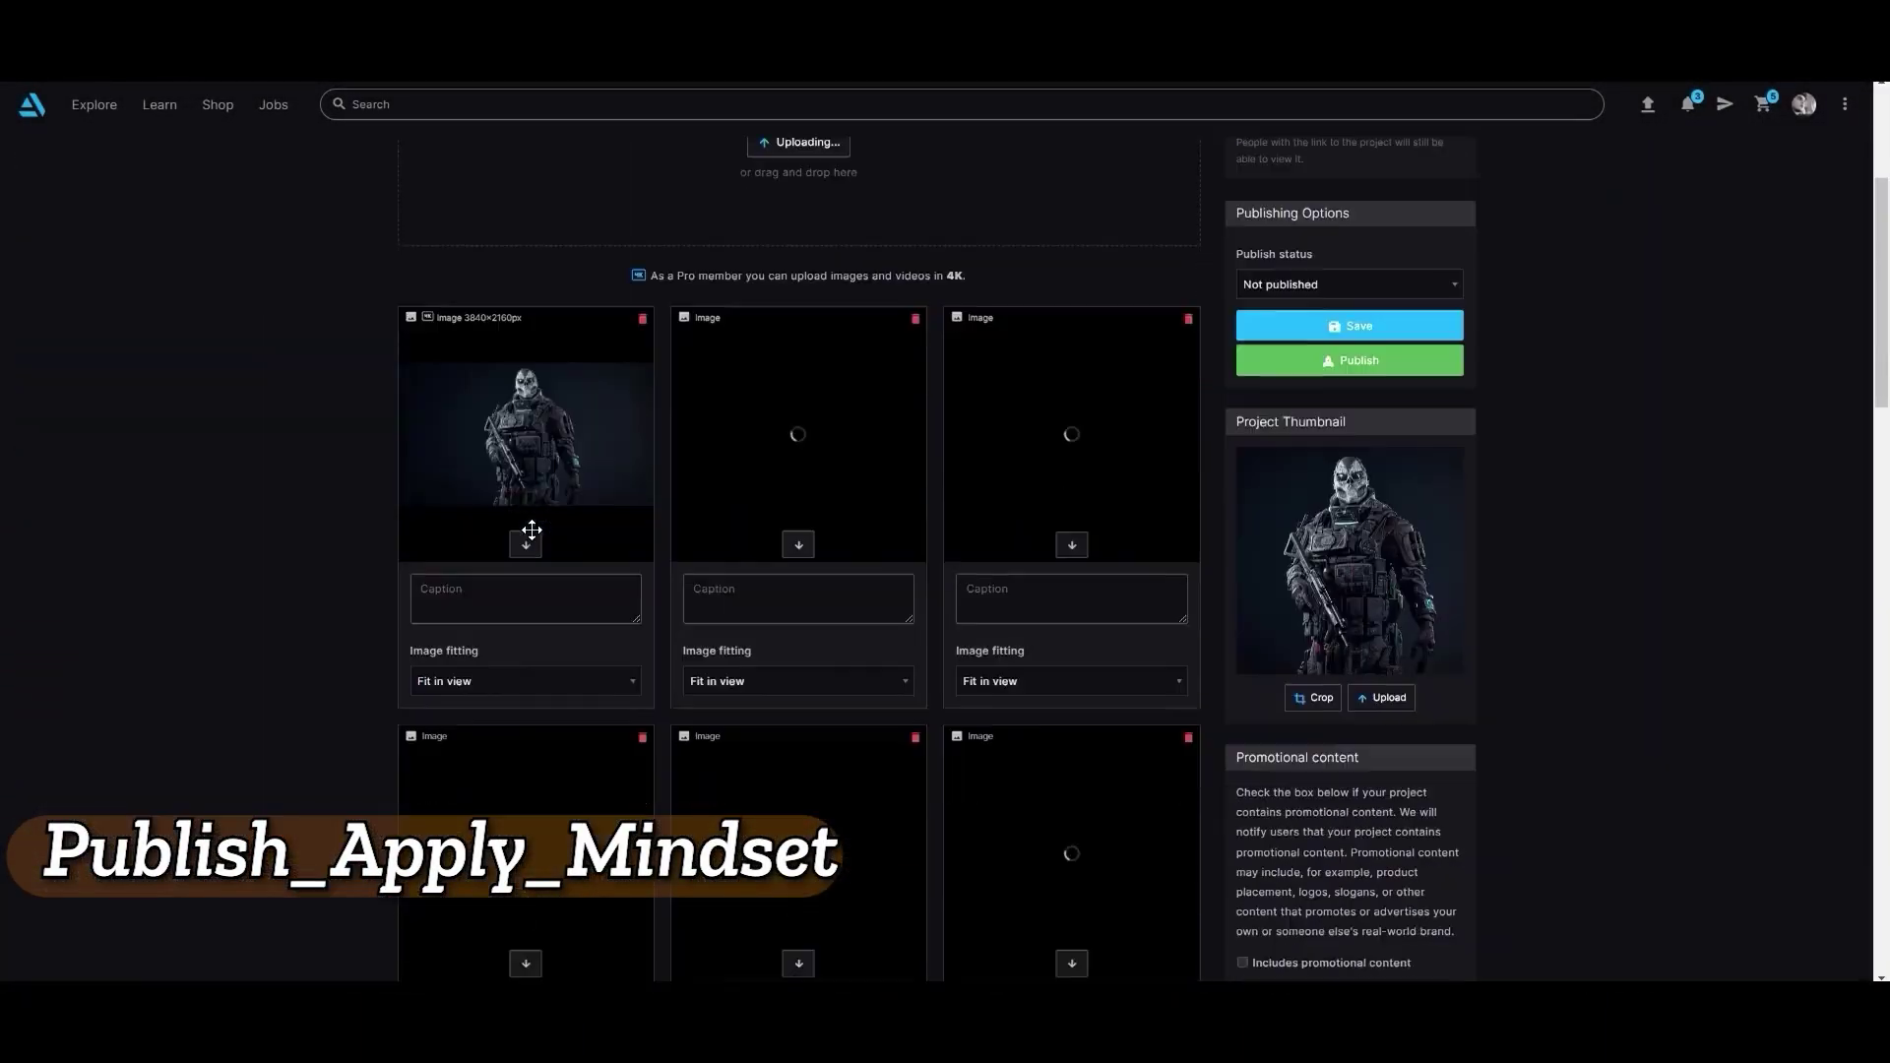
scroll(909, 657, down, 5)
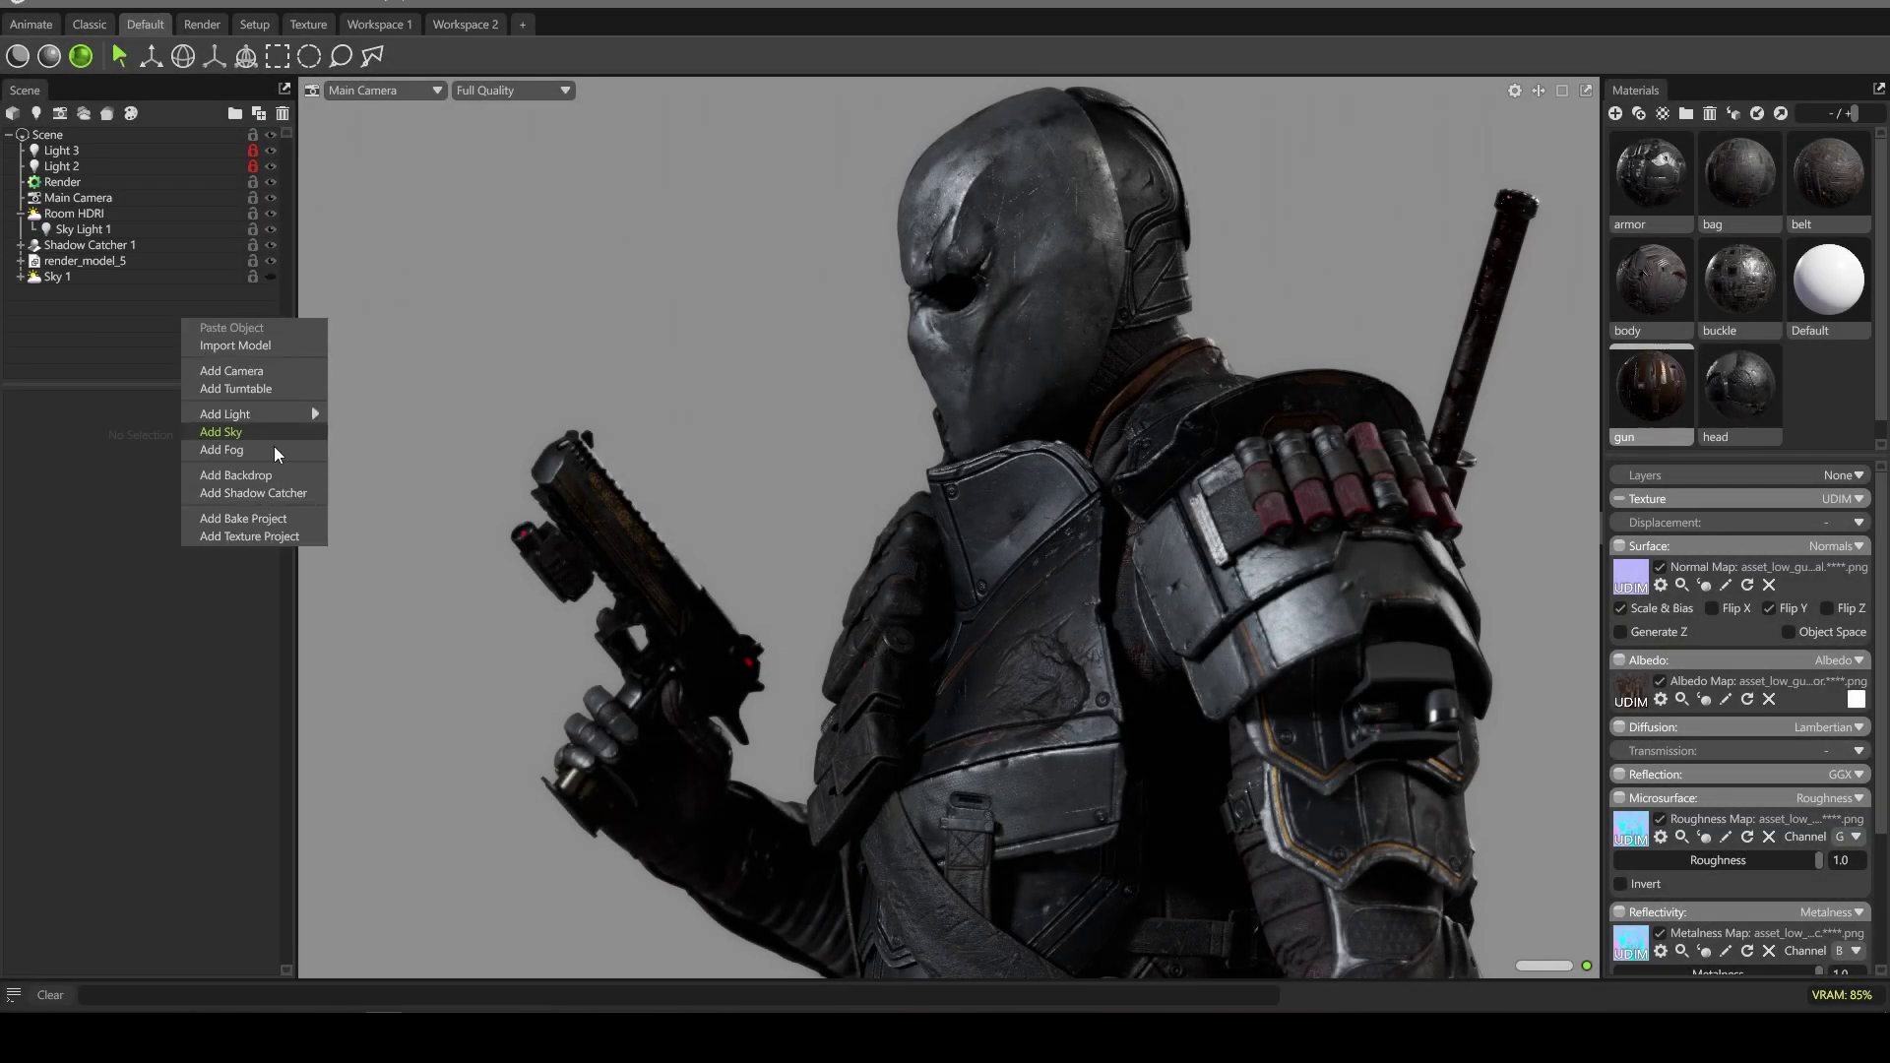
Step: Add a sky with a blurred backdrop, rotate it to backlight the character, and add fog
click(221, 432)
click(73, 813)
shift+drag(926, 395, 978, 433)
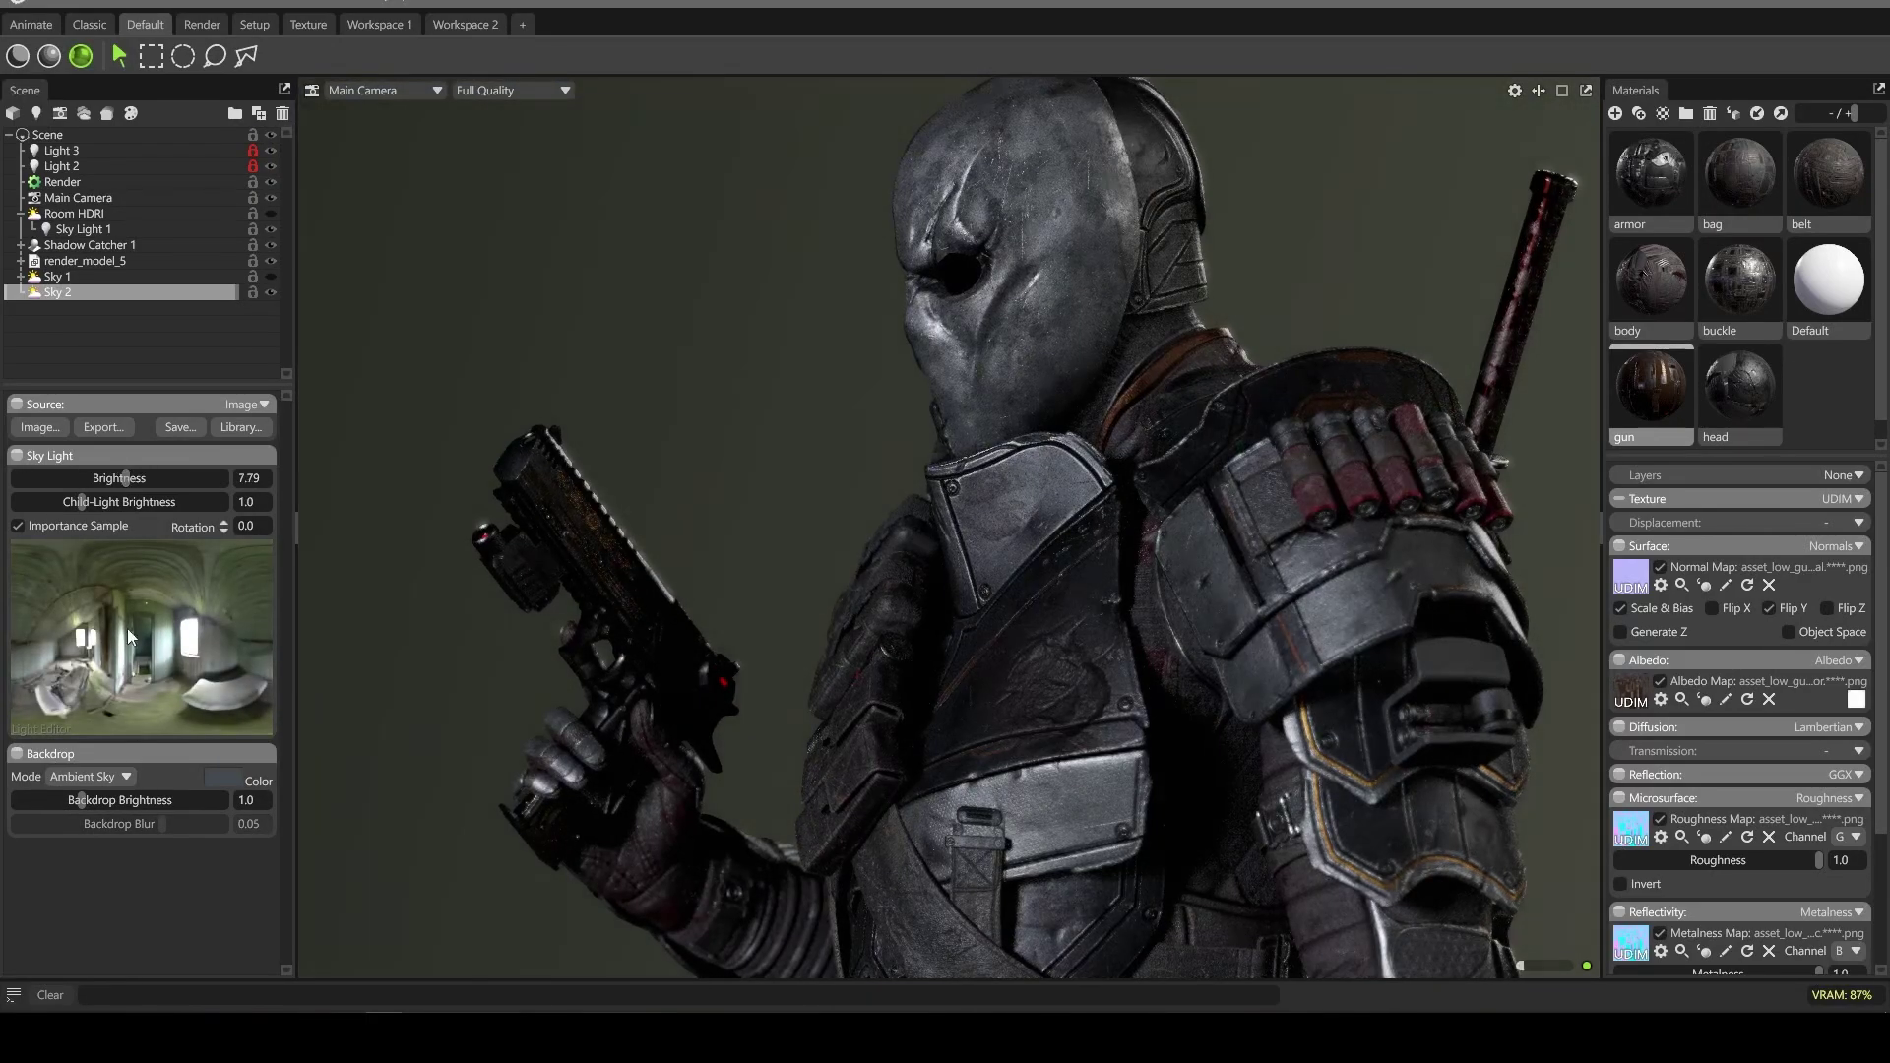
click(89, 776)
click(88, 837)
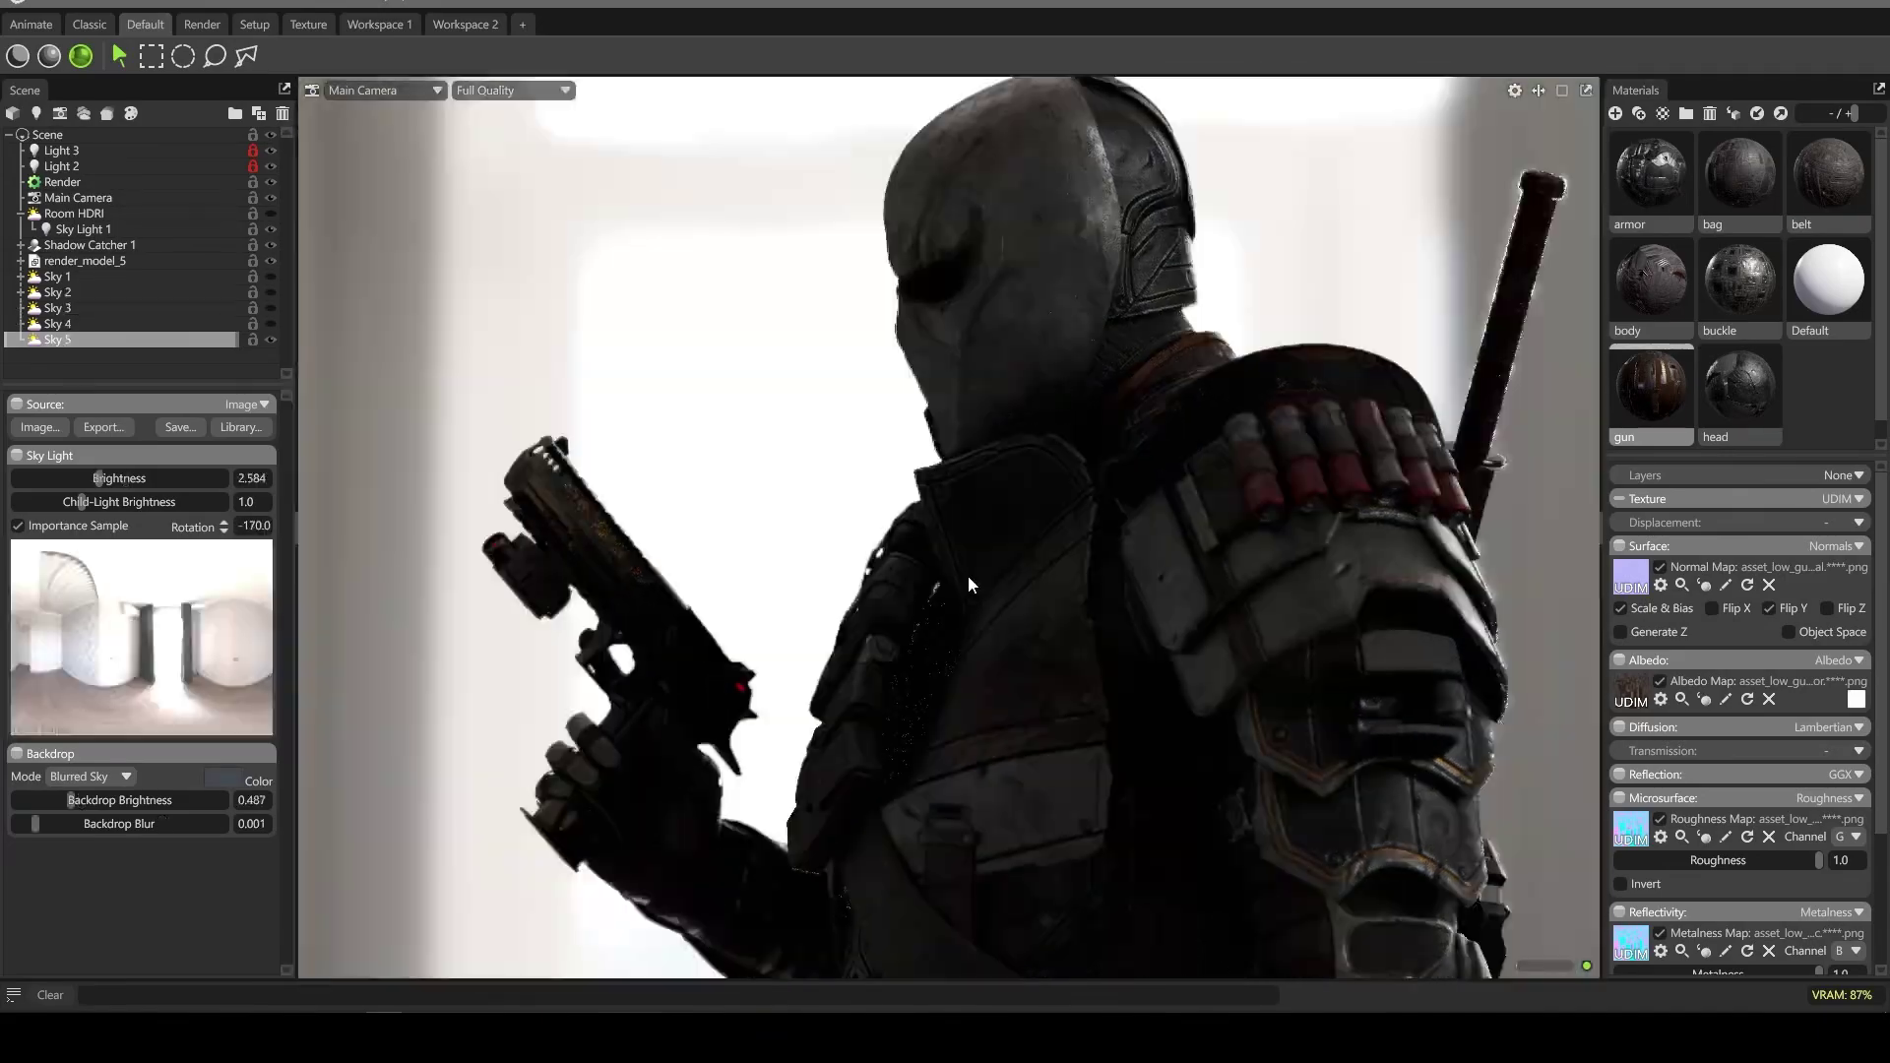
shift+drag(968, 585, 638, 594)
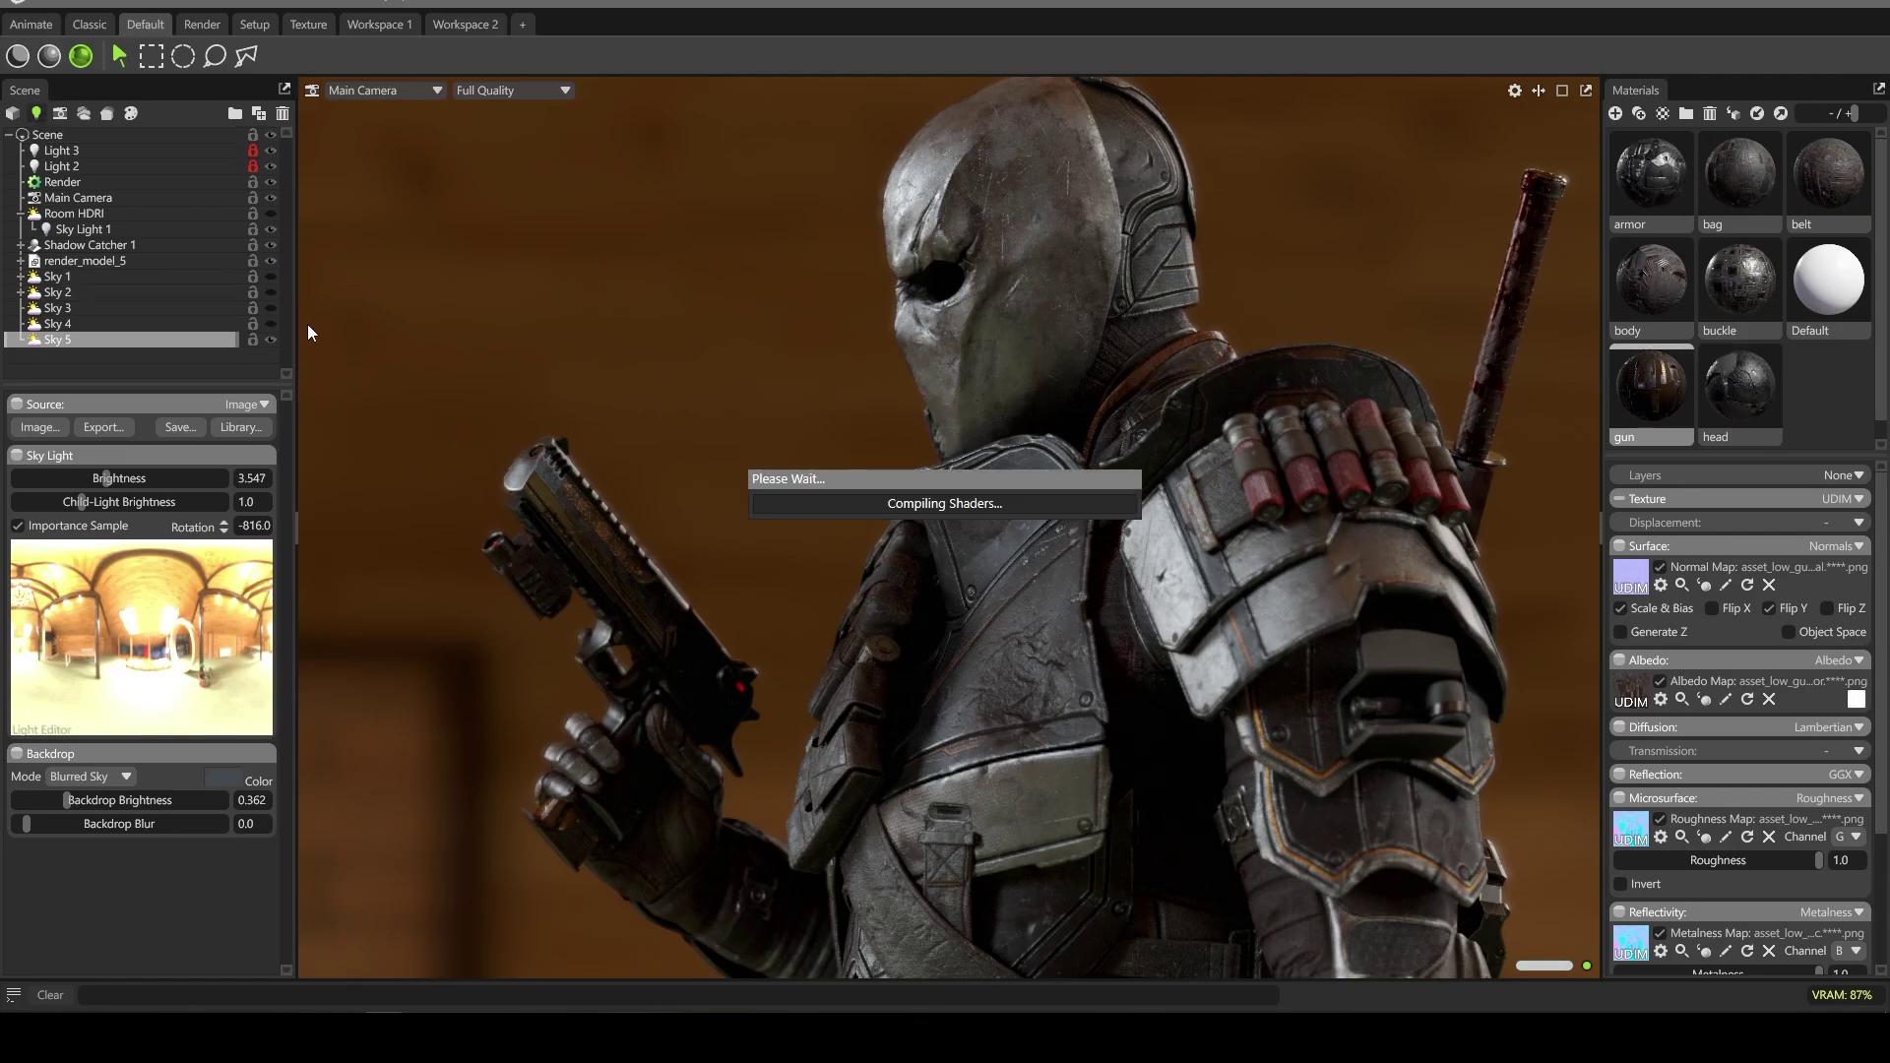
click(82, 114)
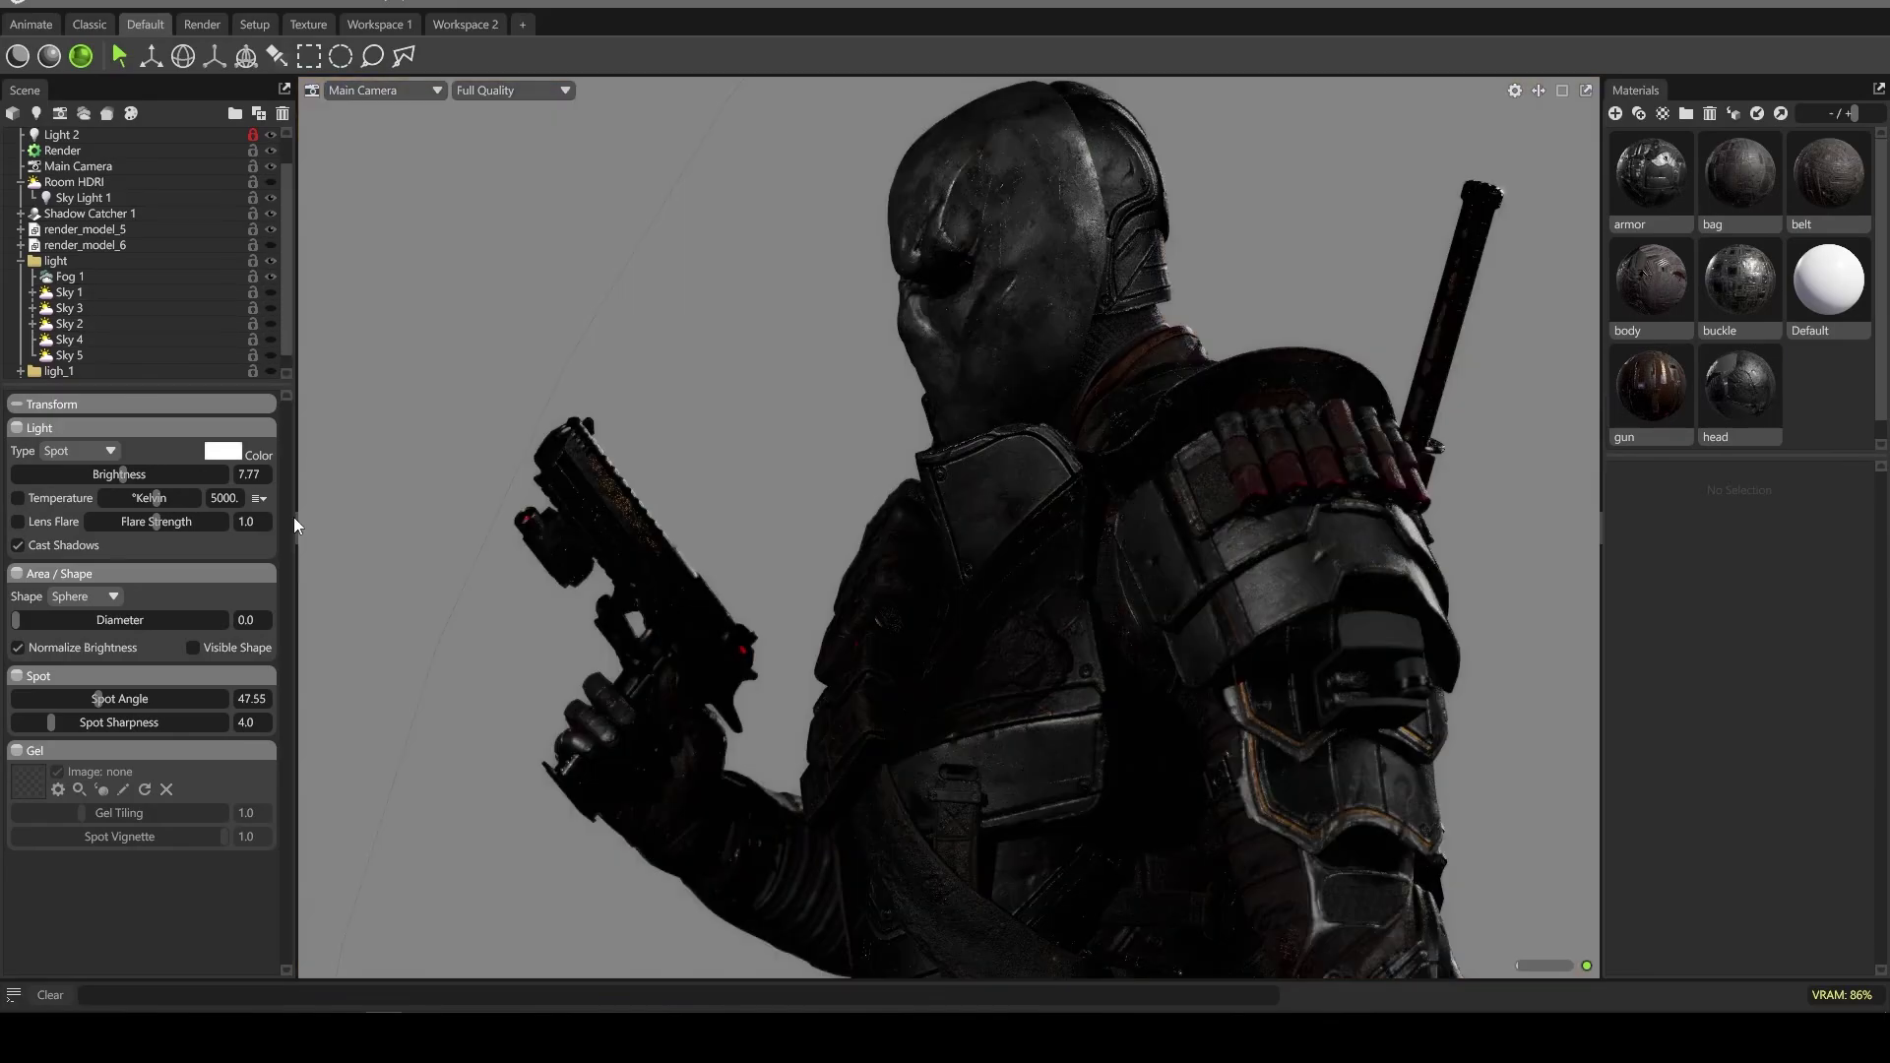
Step: Set Sky Light 1's backdrop colour to near-black
scroll(147, 246, up, 2)
click(89, 229)
click(222, 451)
click(74, 213)
click(223, 777)
click(781, 591)
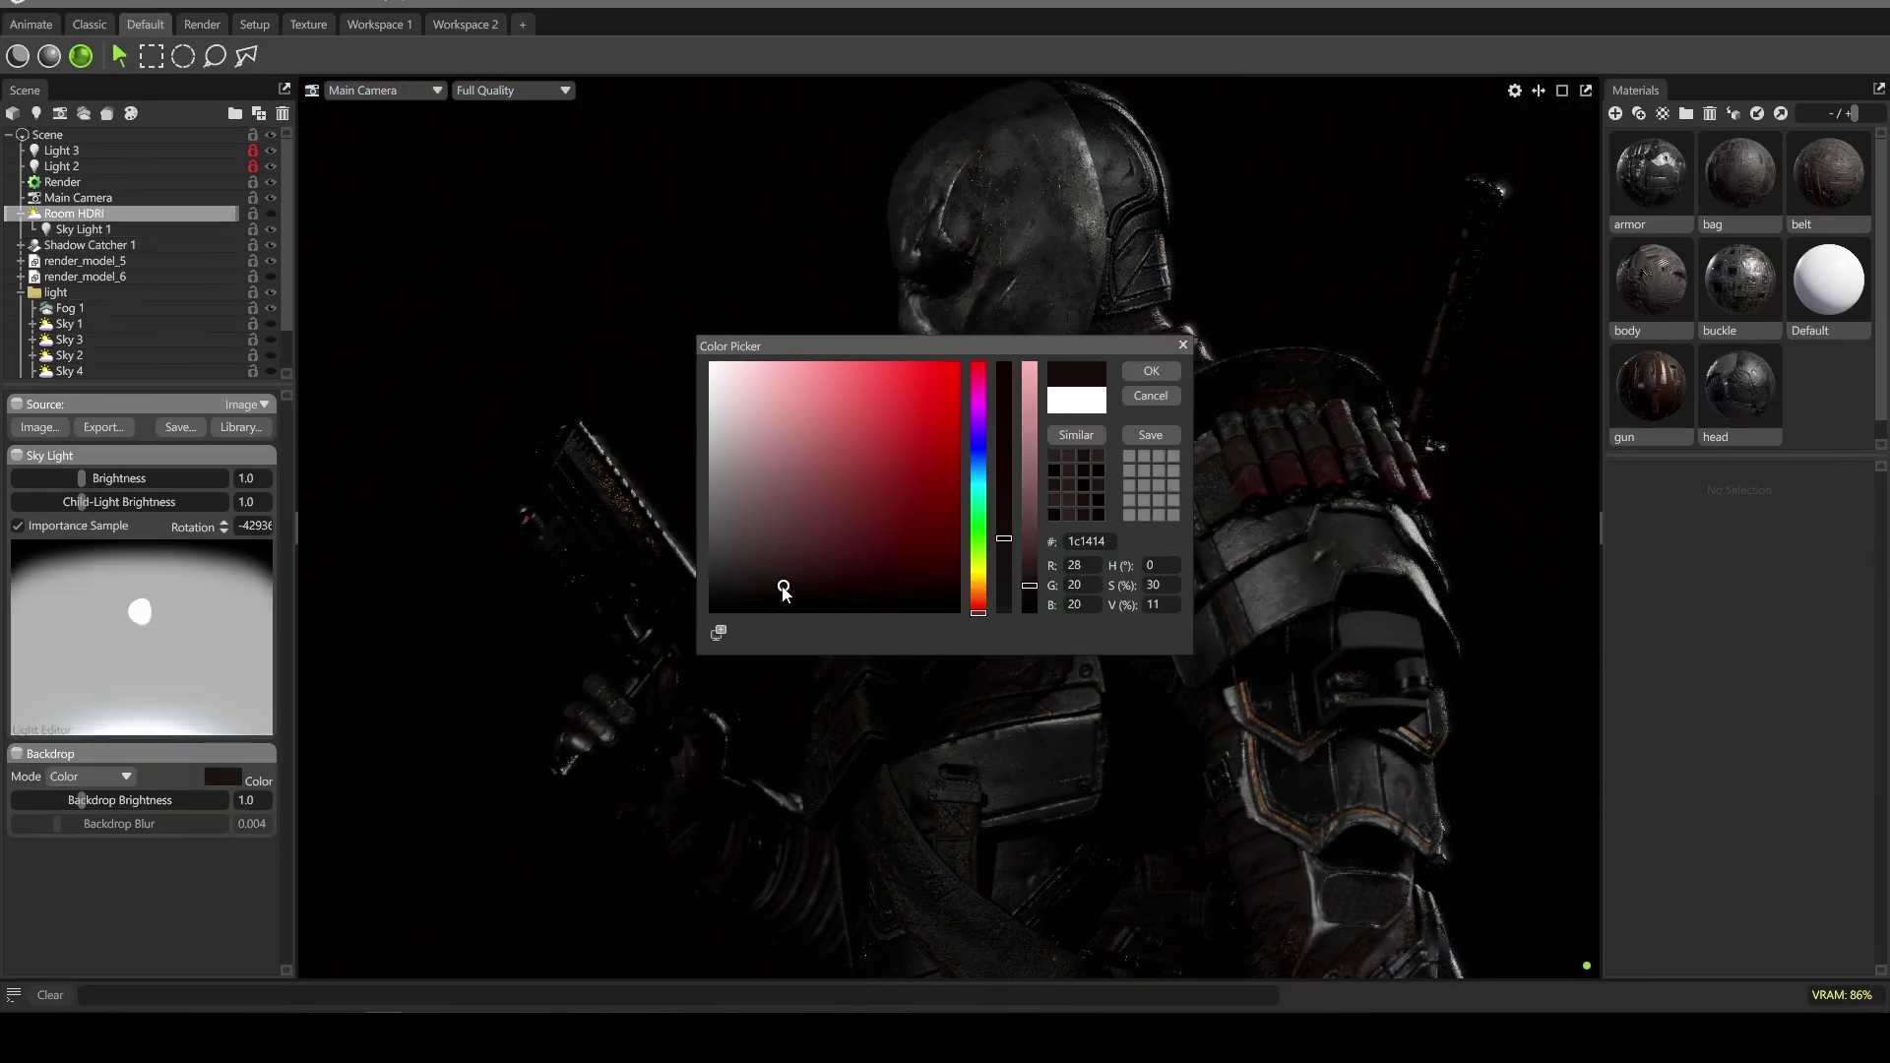
click(1151, 370)
Step: Move Light 5 into the light folder
scroll(122, 324, down, 3)
click(74, 370)
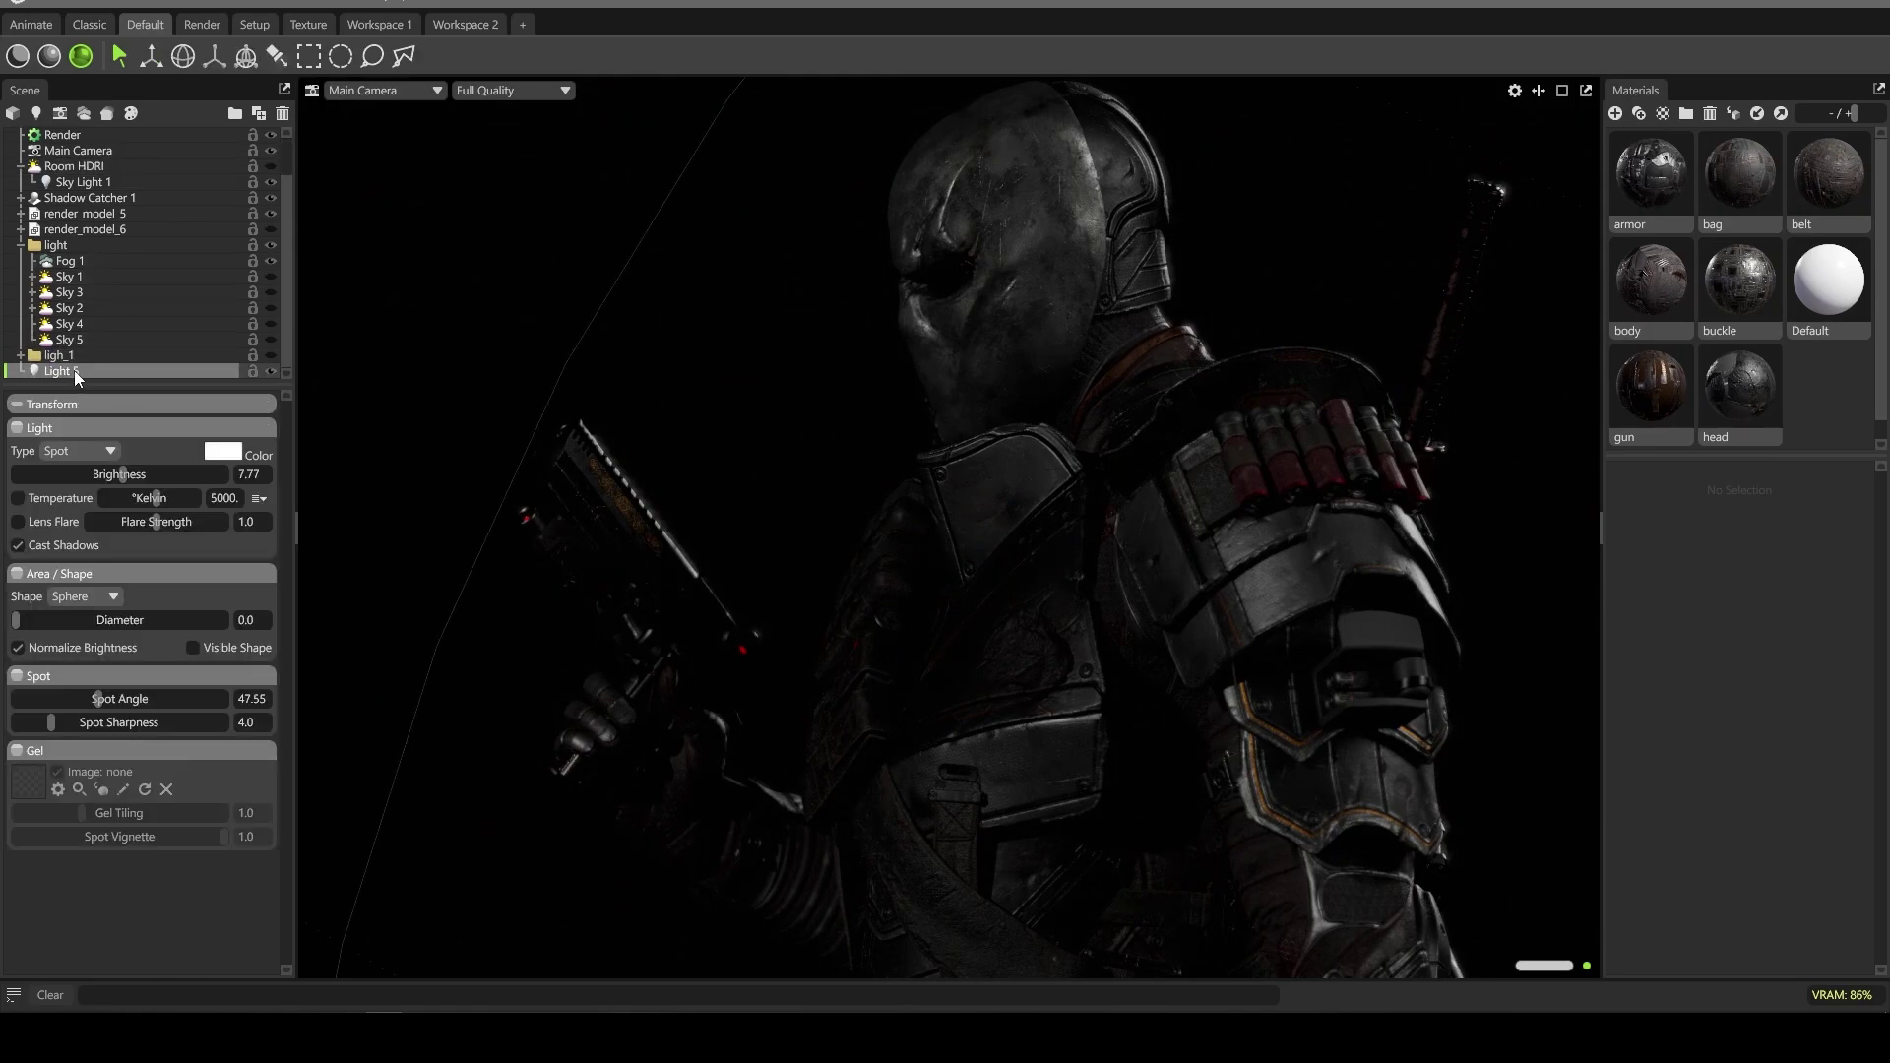
drag(61, 264, 61, 260)
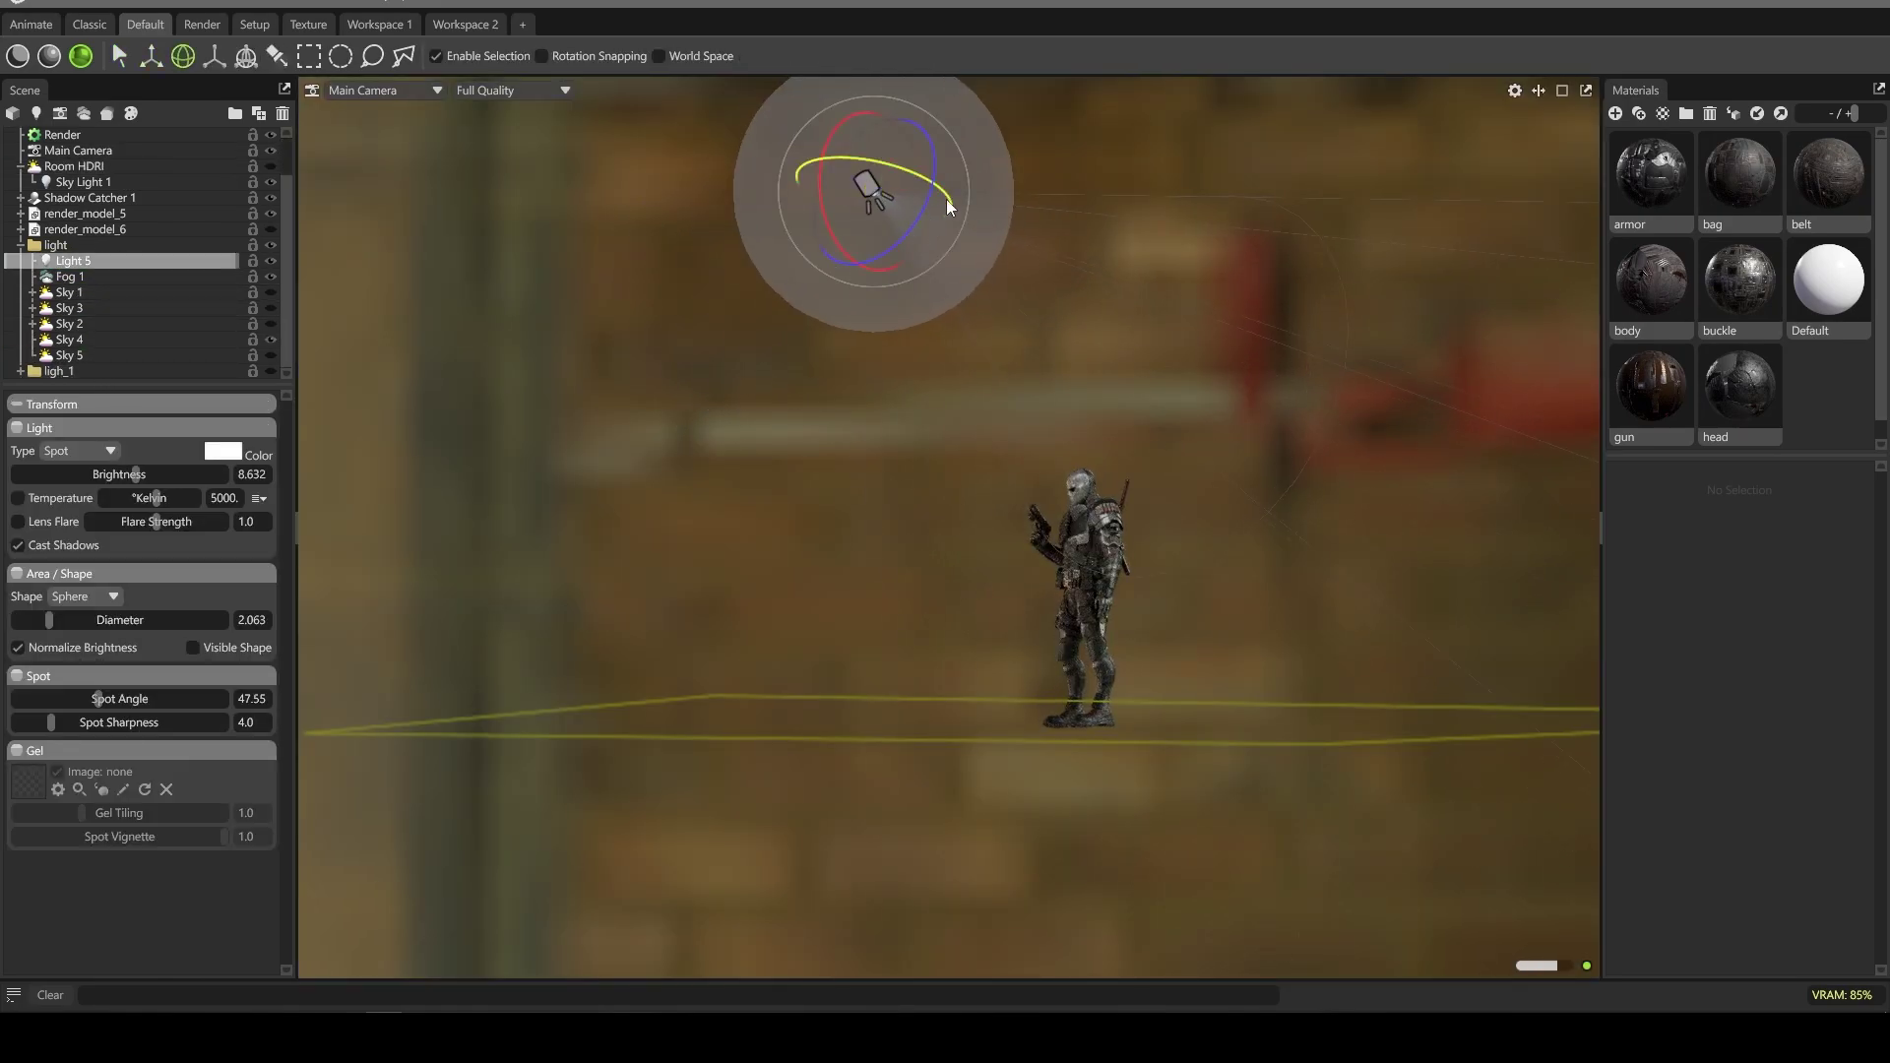
Step: Hide Sky 4 and add spot light Light 6 with higher brightness, a wider spot angle and a larger diameter
scroll(1267, 602, up, 5)
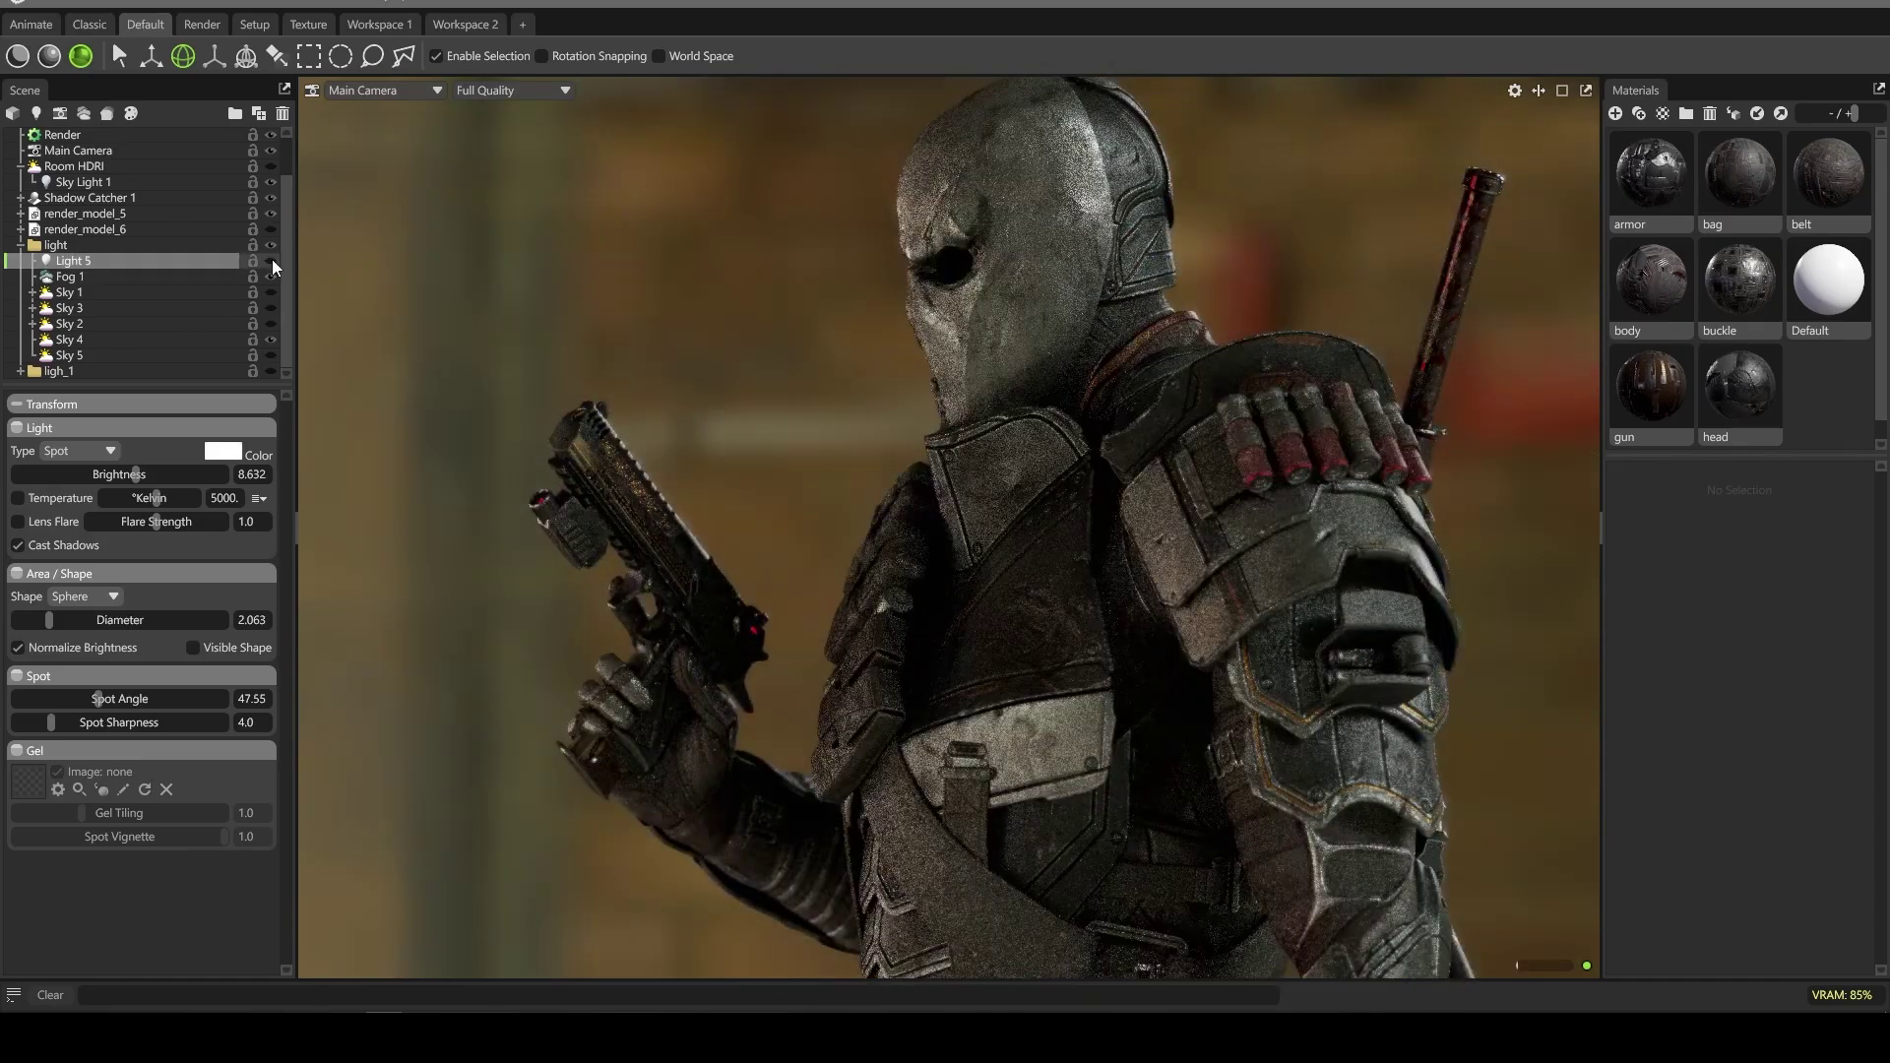
click(270, 341)
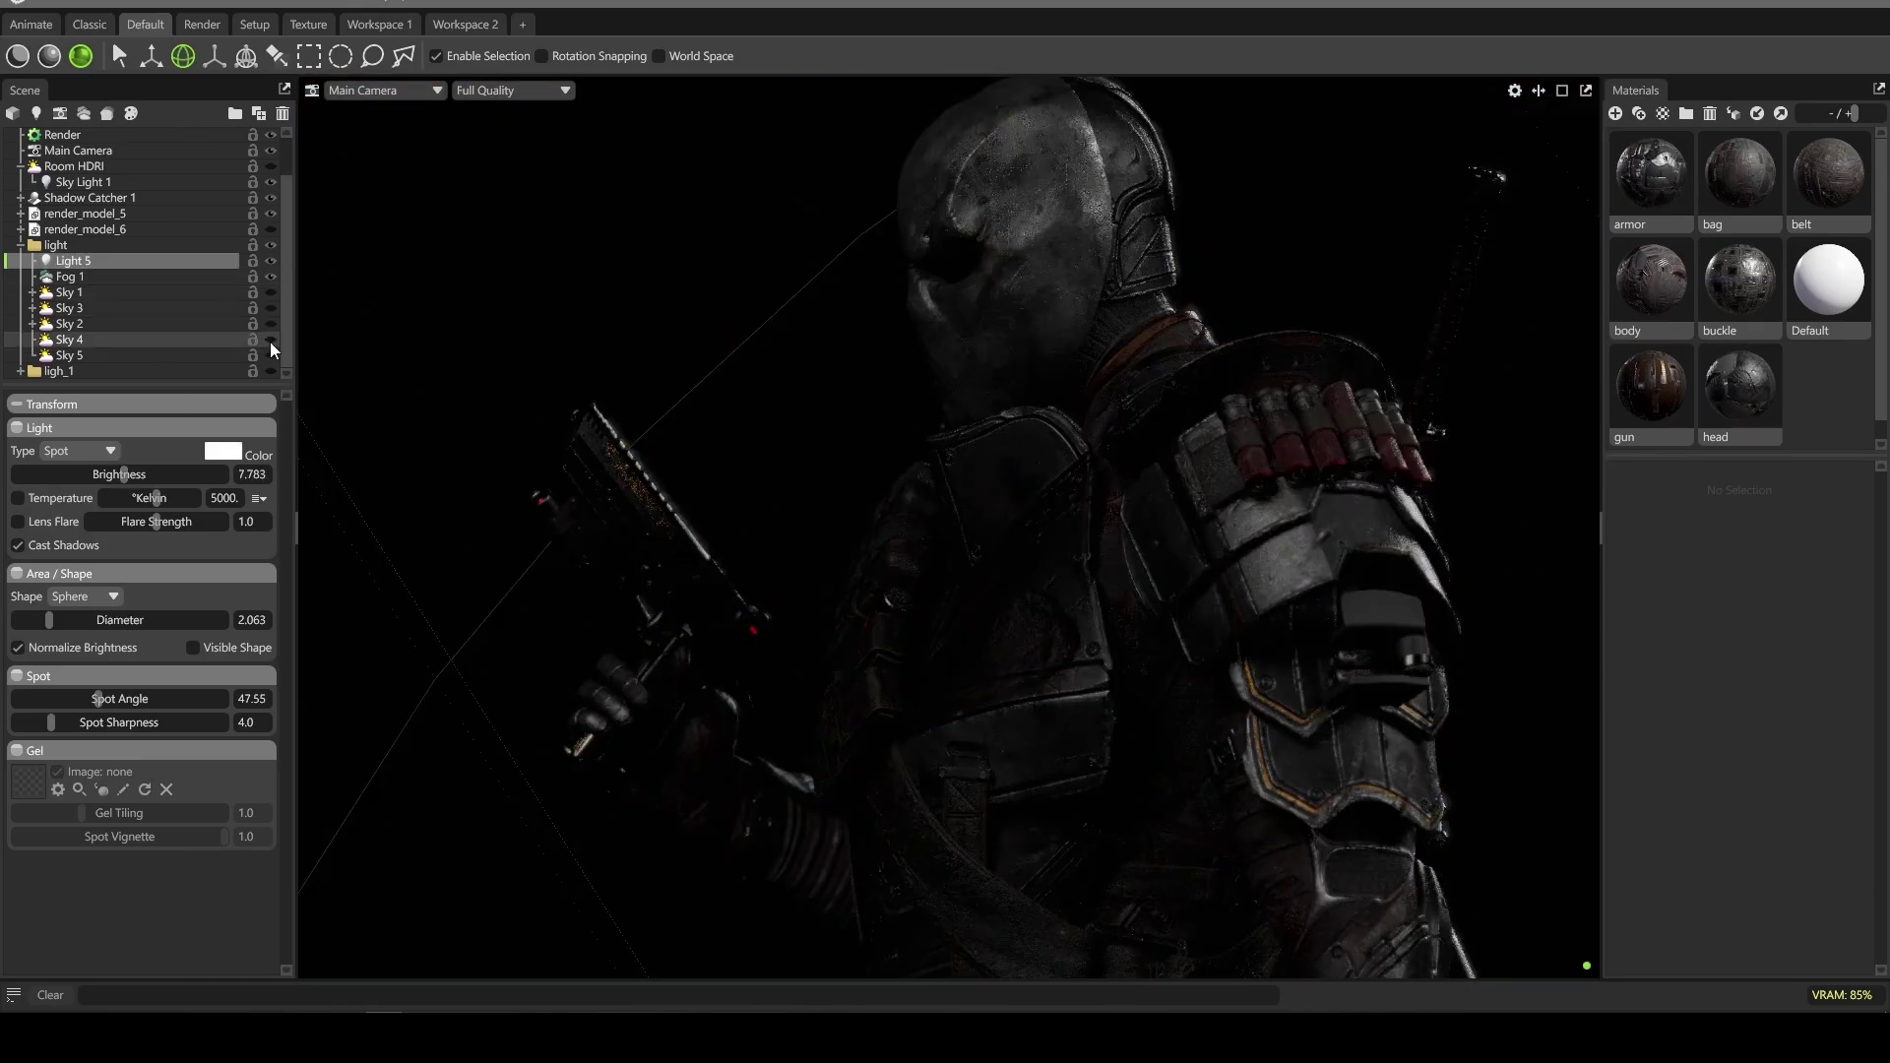
drag(123, 474, 130, 475)
click(36, 114)
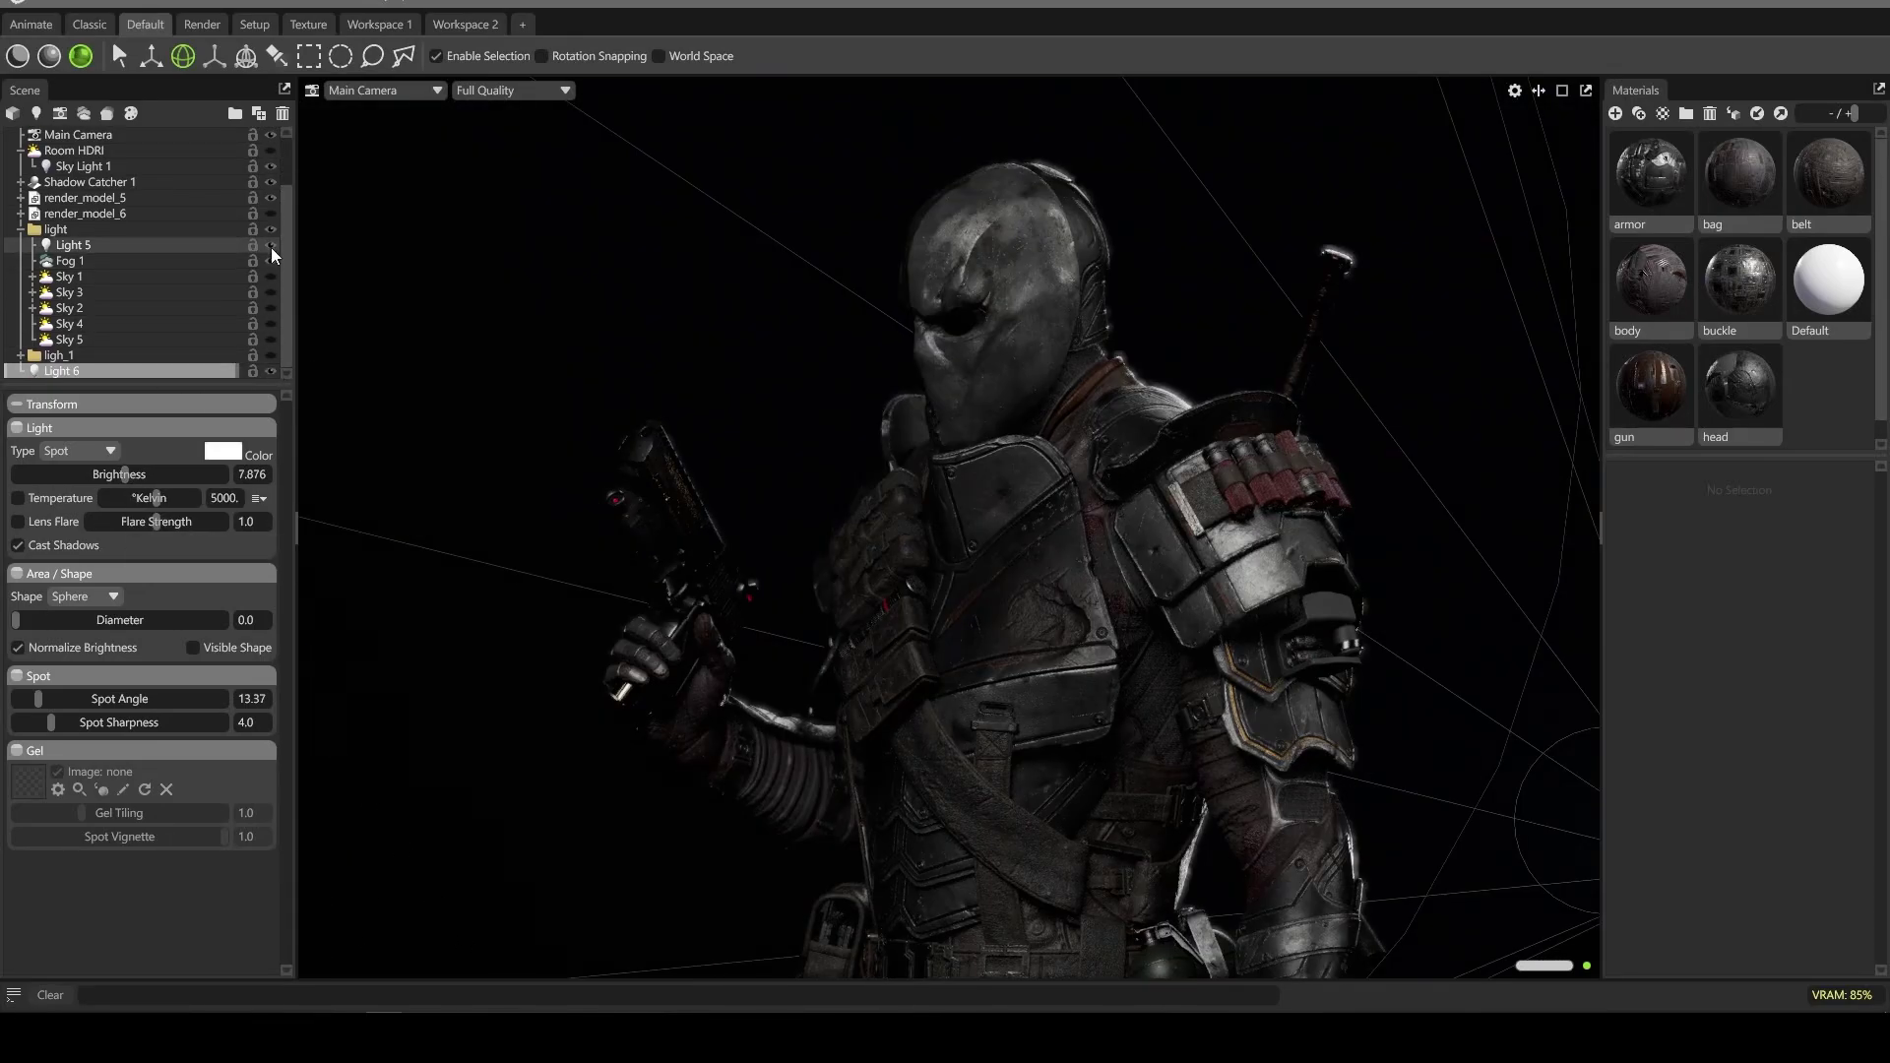
drag(888, 439, 925, 427)
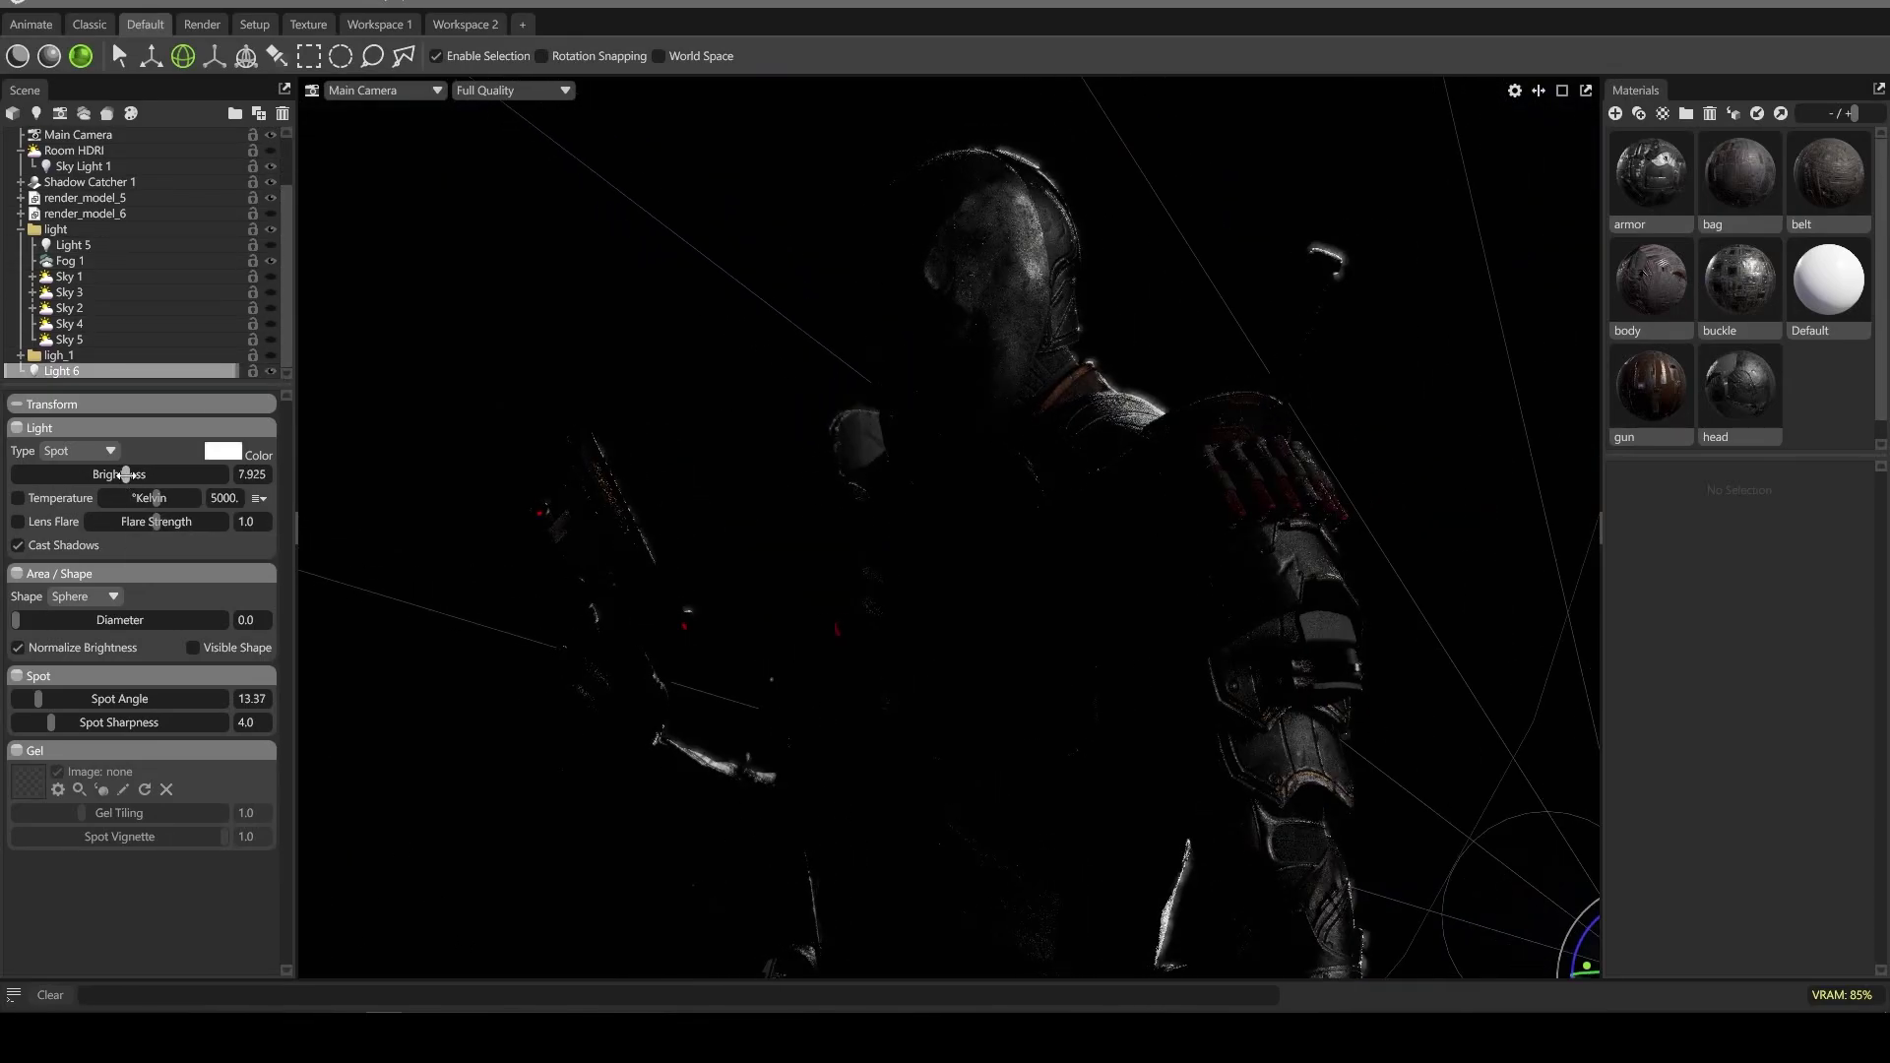
drag(41, 700, 52, 699)
drag(16, 620, 41, 620)
drag(131, 473, 136, 474)
Step: Hide Fog 1, show Sky 4 again, and add spot light Light 7 at brightness 8.278
click(272, 259)
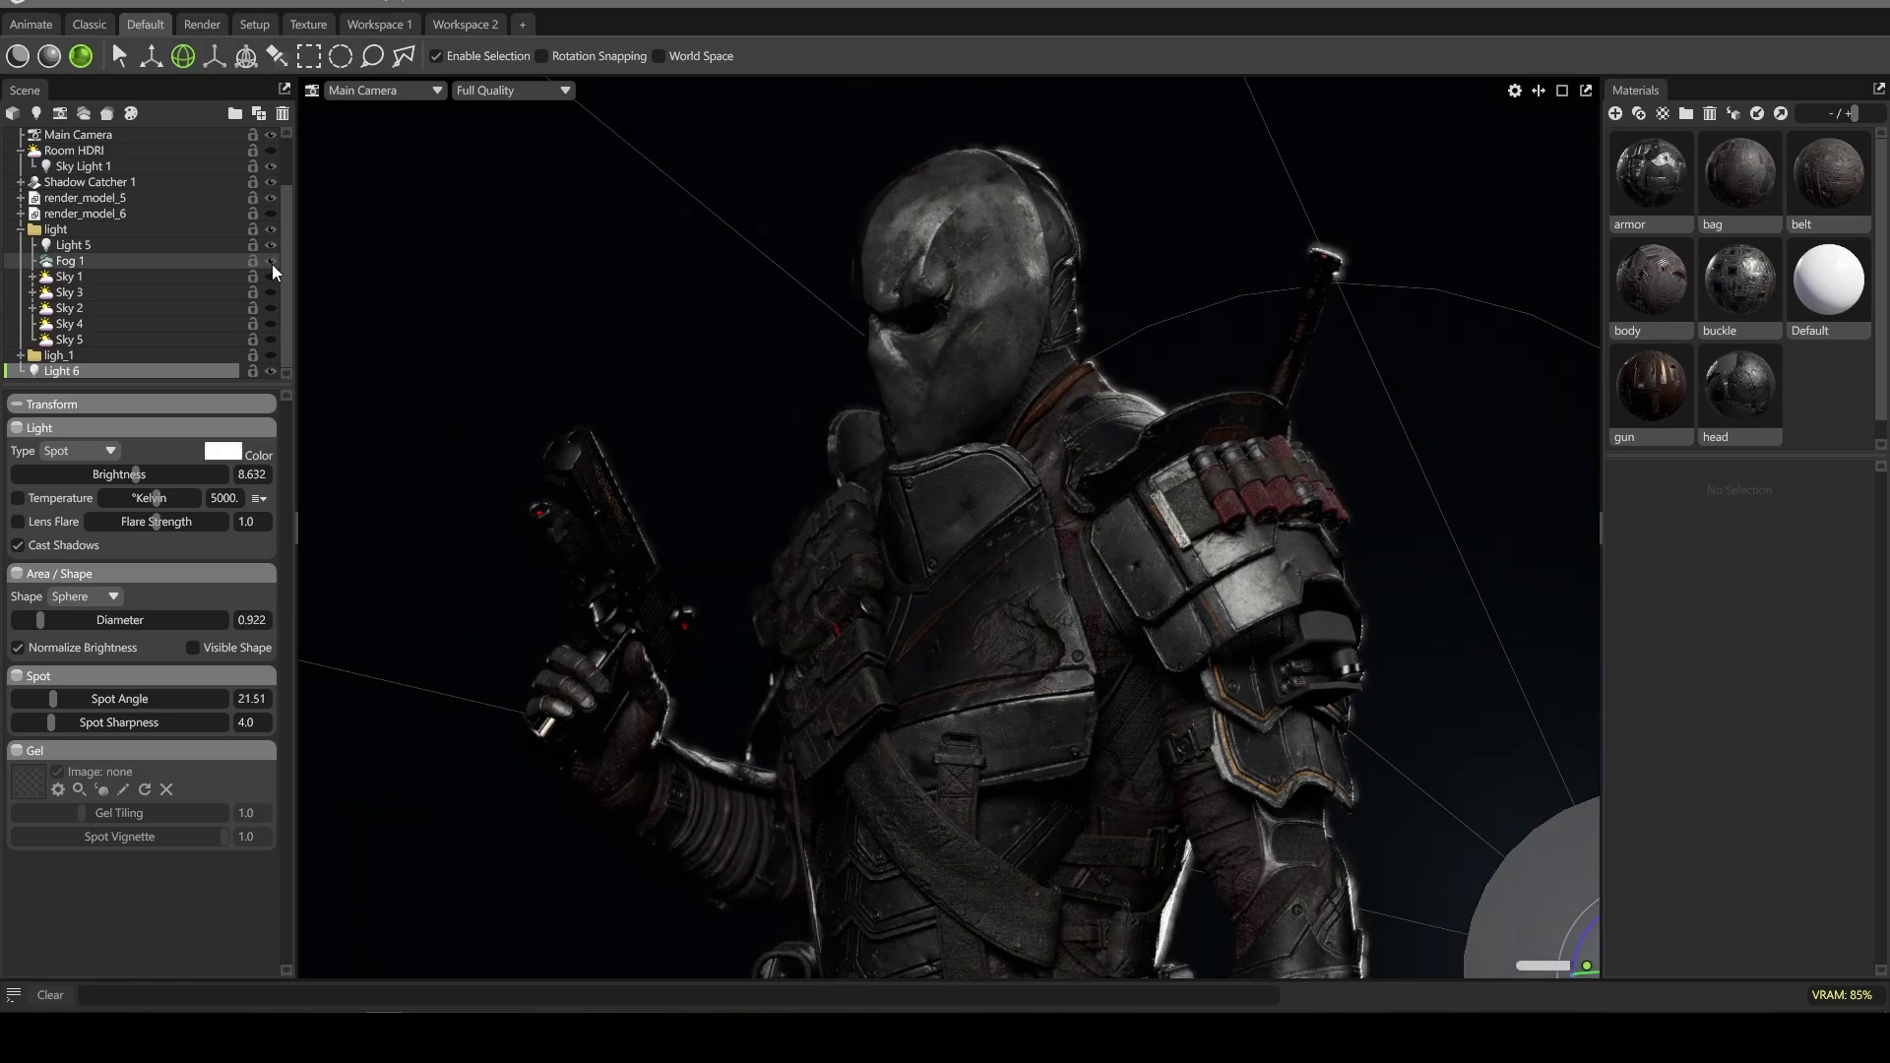
click(271, 324)
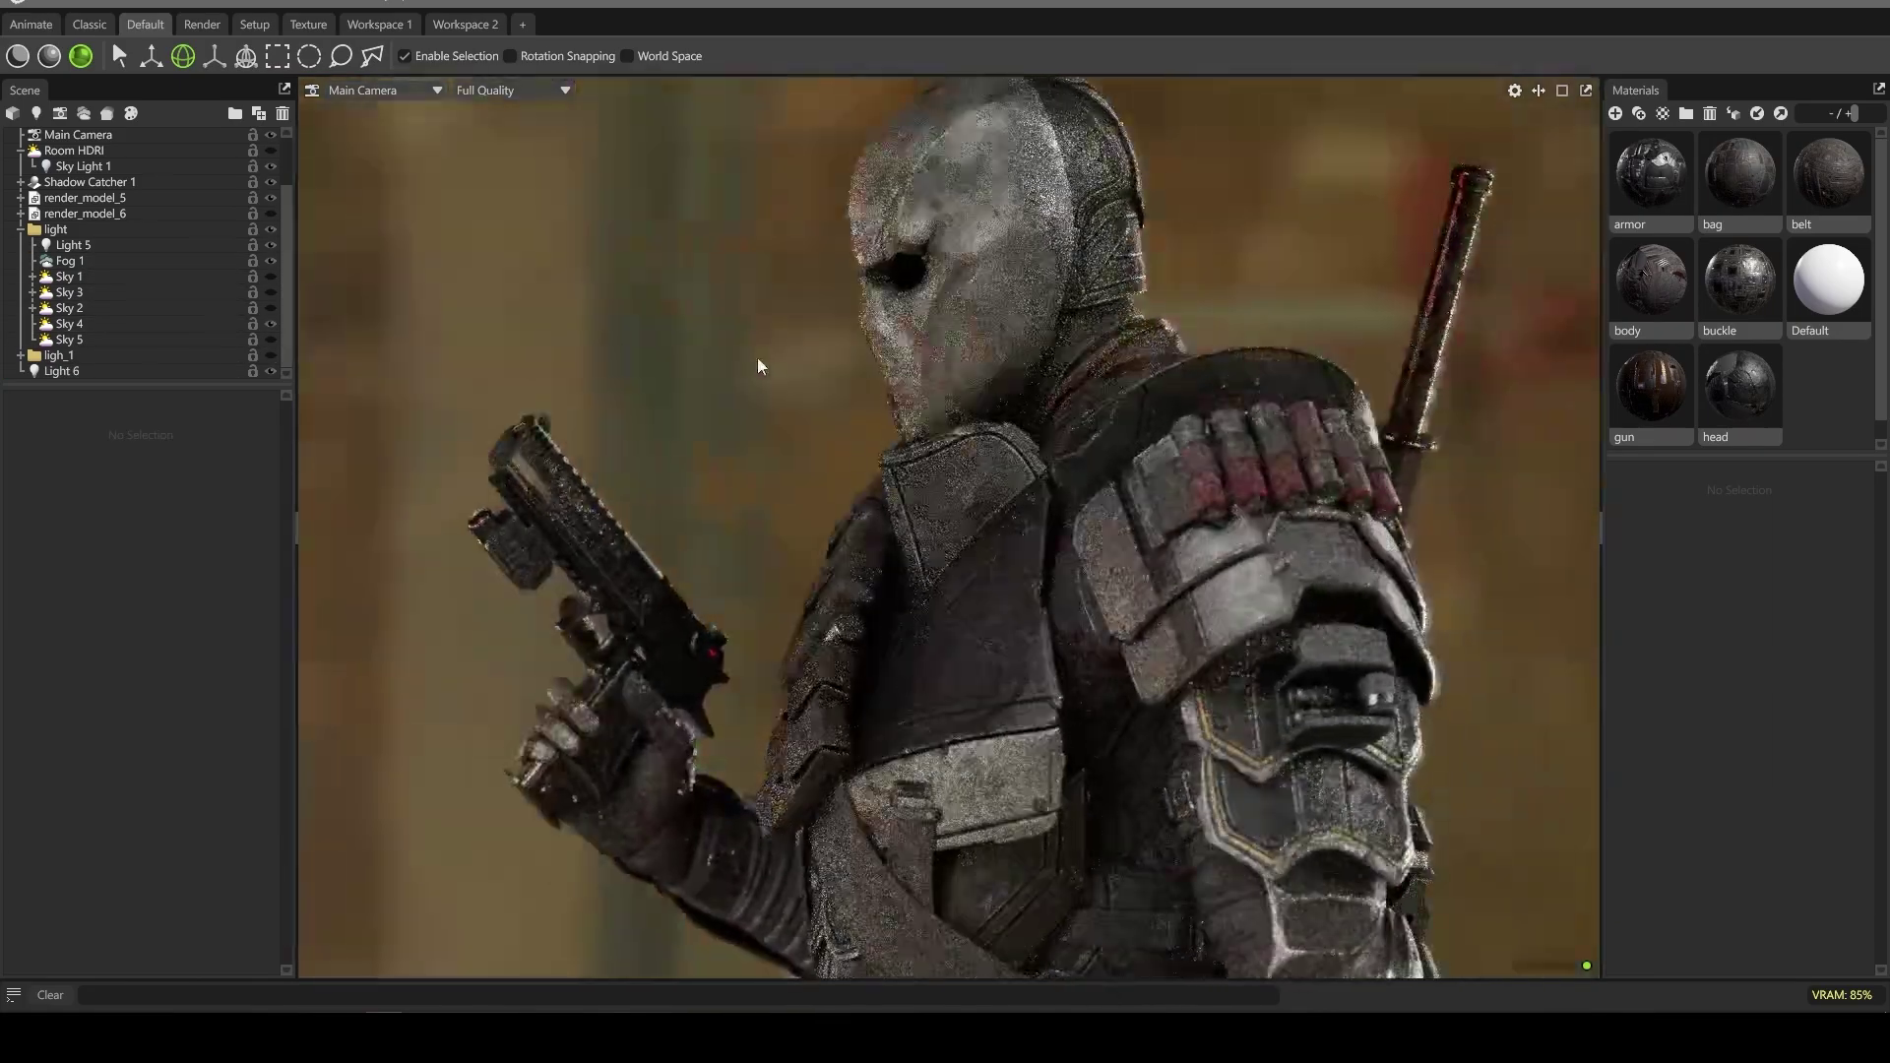
click(36, 113)
mouse_move(134, 474)
mouse_down()
mouse_move(57, 474)
mouse_move(132, 473)
mouse_up()
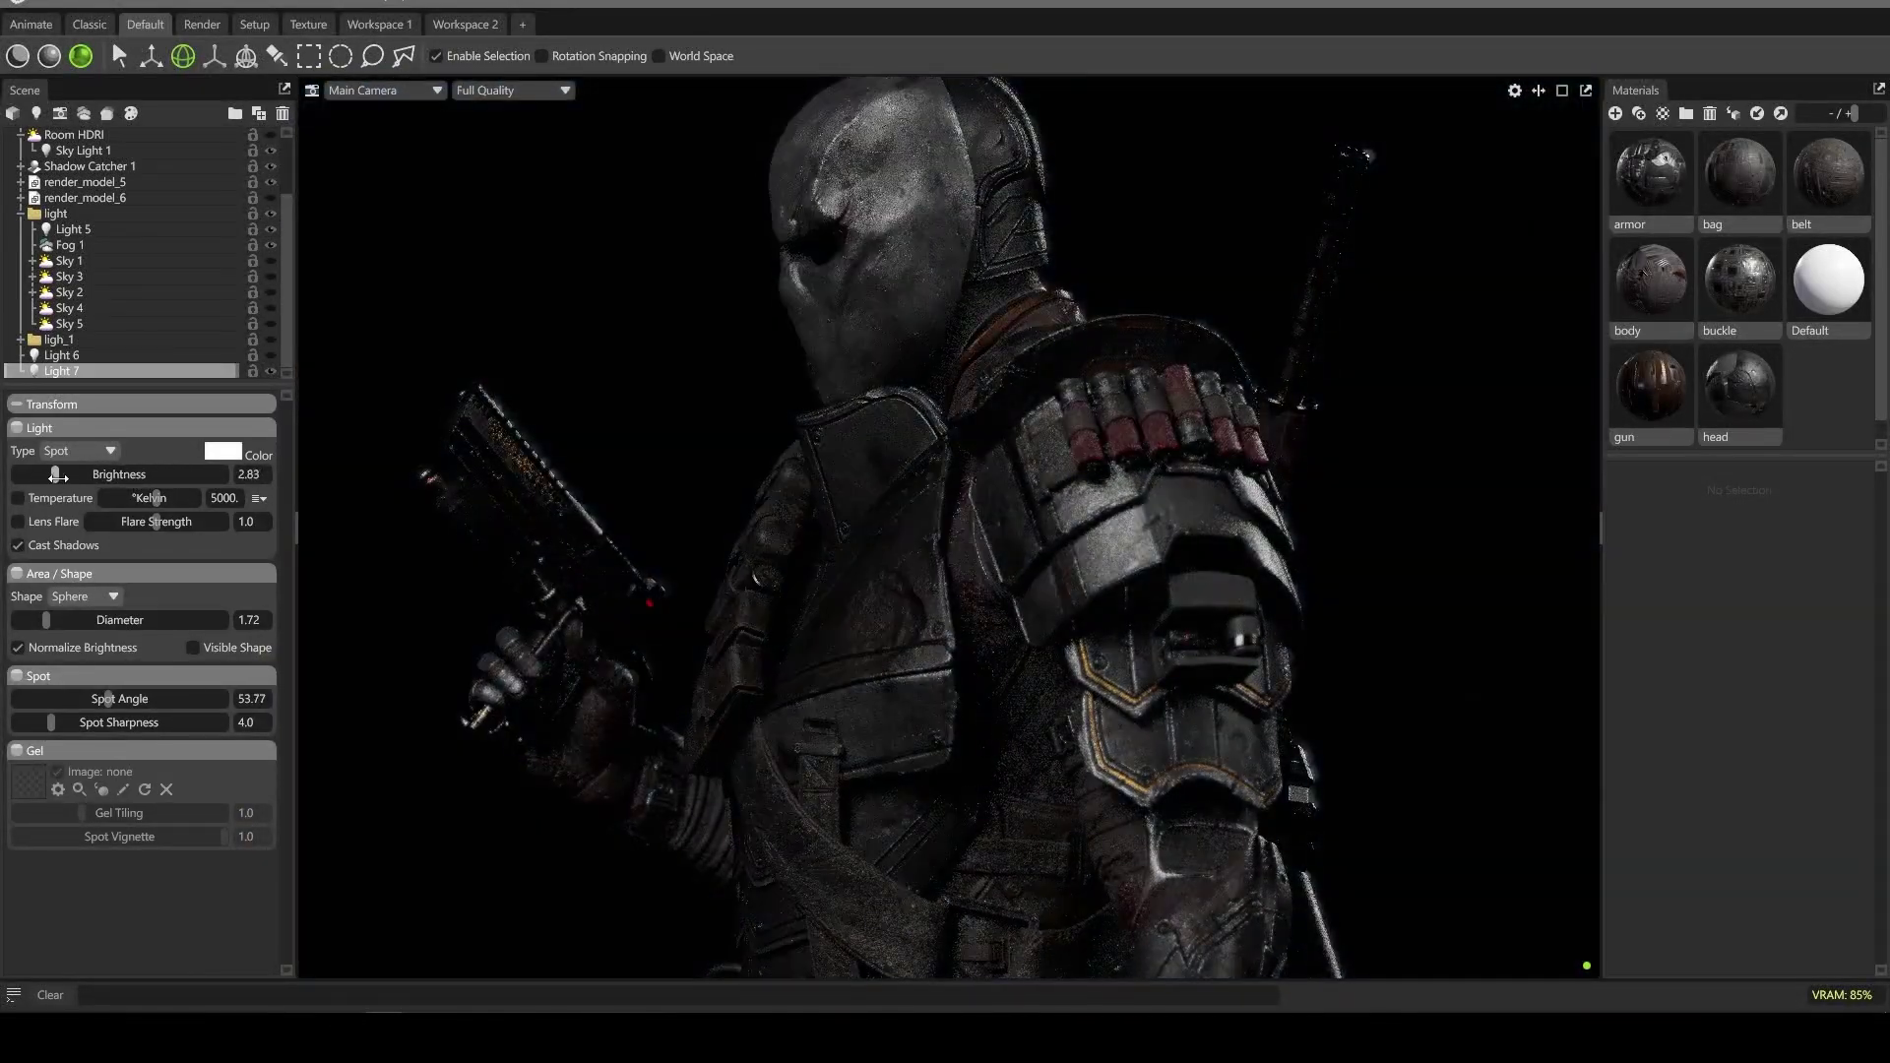
Step: Tilt the spot light toward the character and raise it up and to the right
scroll(871, 463, down, 10)
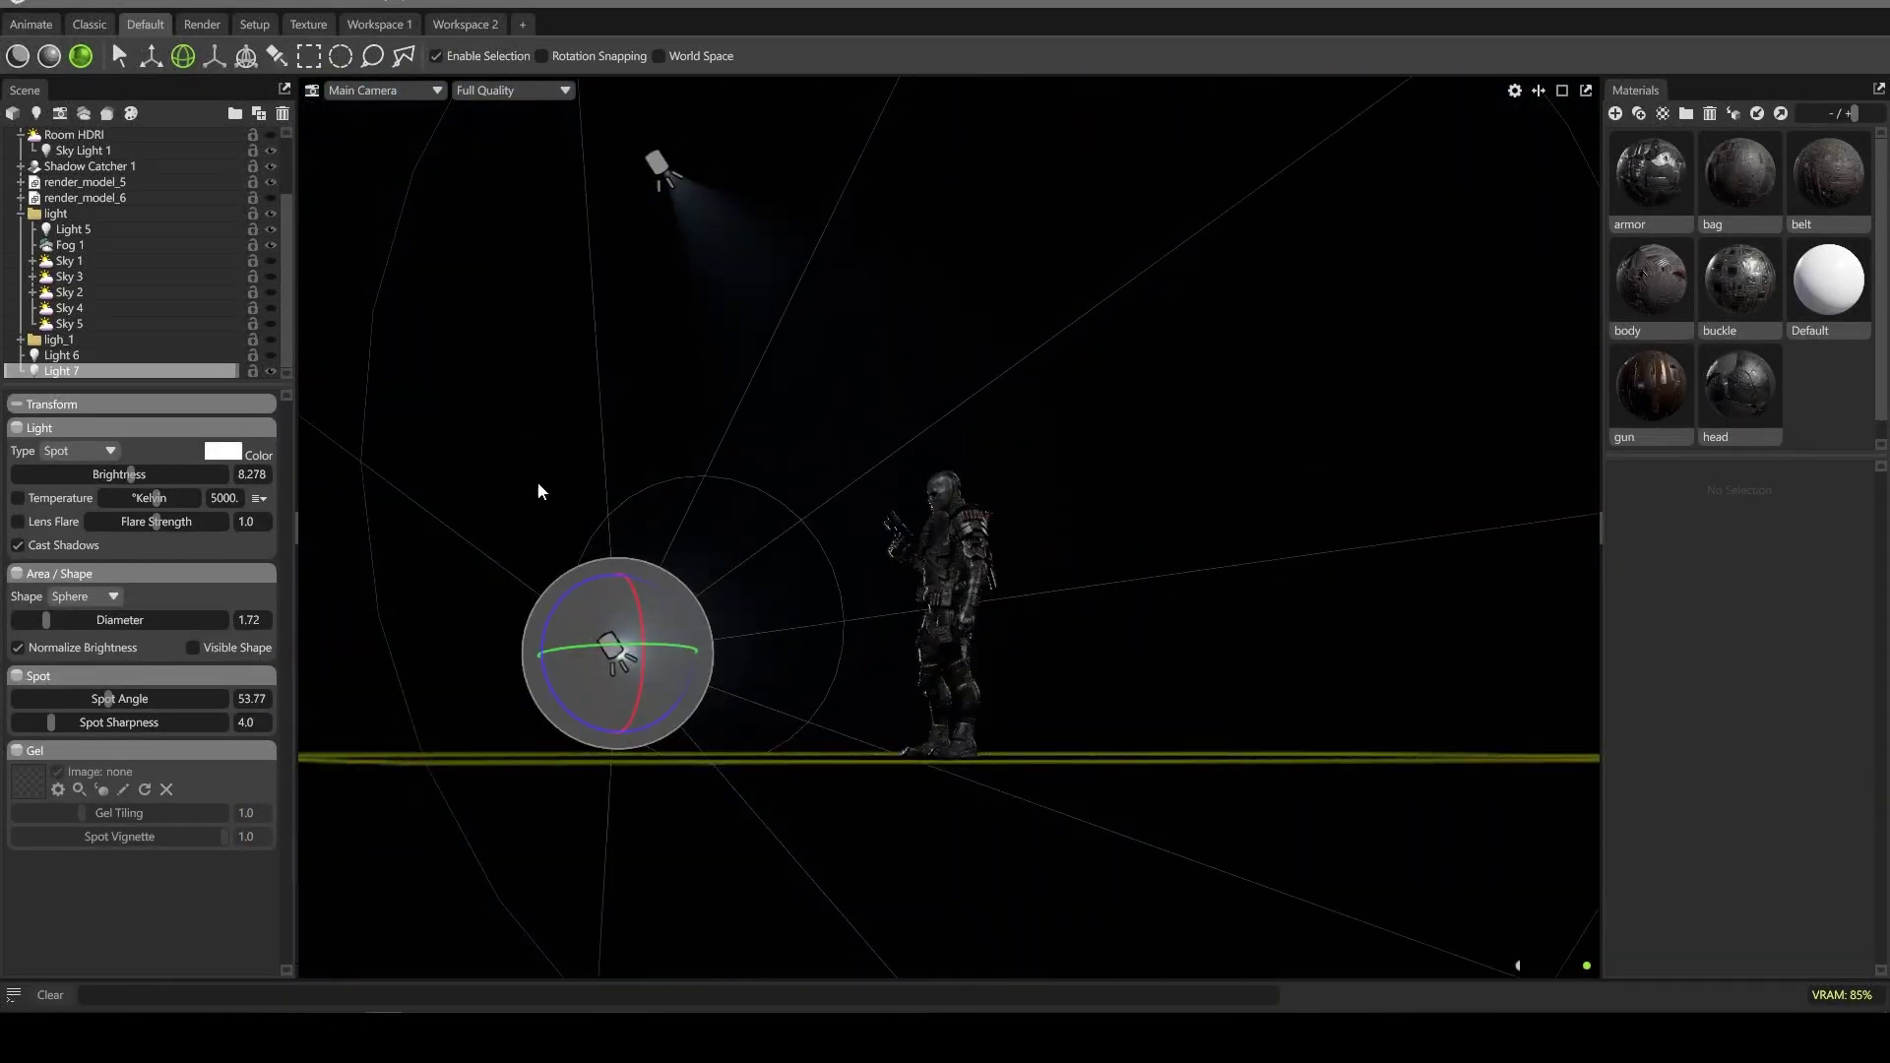
drag(650, 515, 870, 696)
key(w)
key(e)
drag(1004, 675, 689, 630)
drag(581, 399, 542, 334)
key(w)
drag(502, 398, 686, 203)
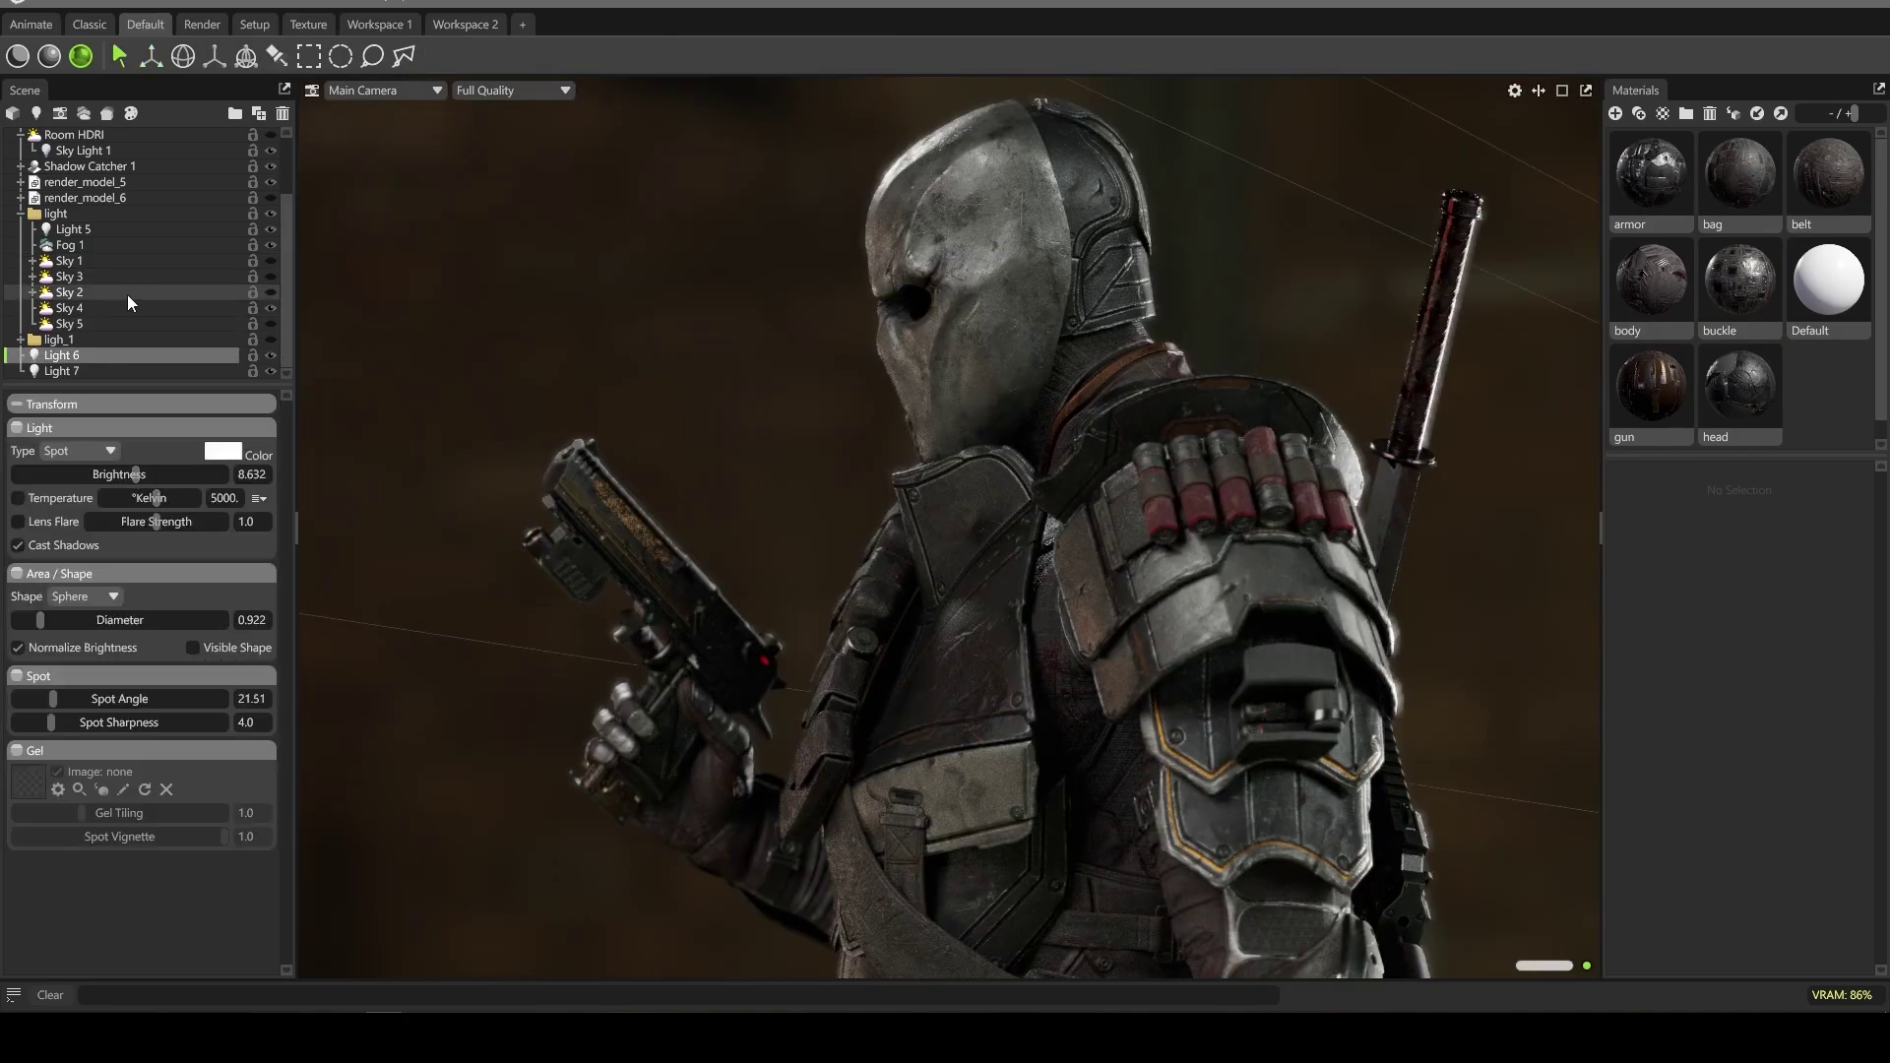
click(128, 308)
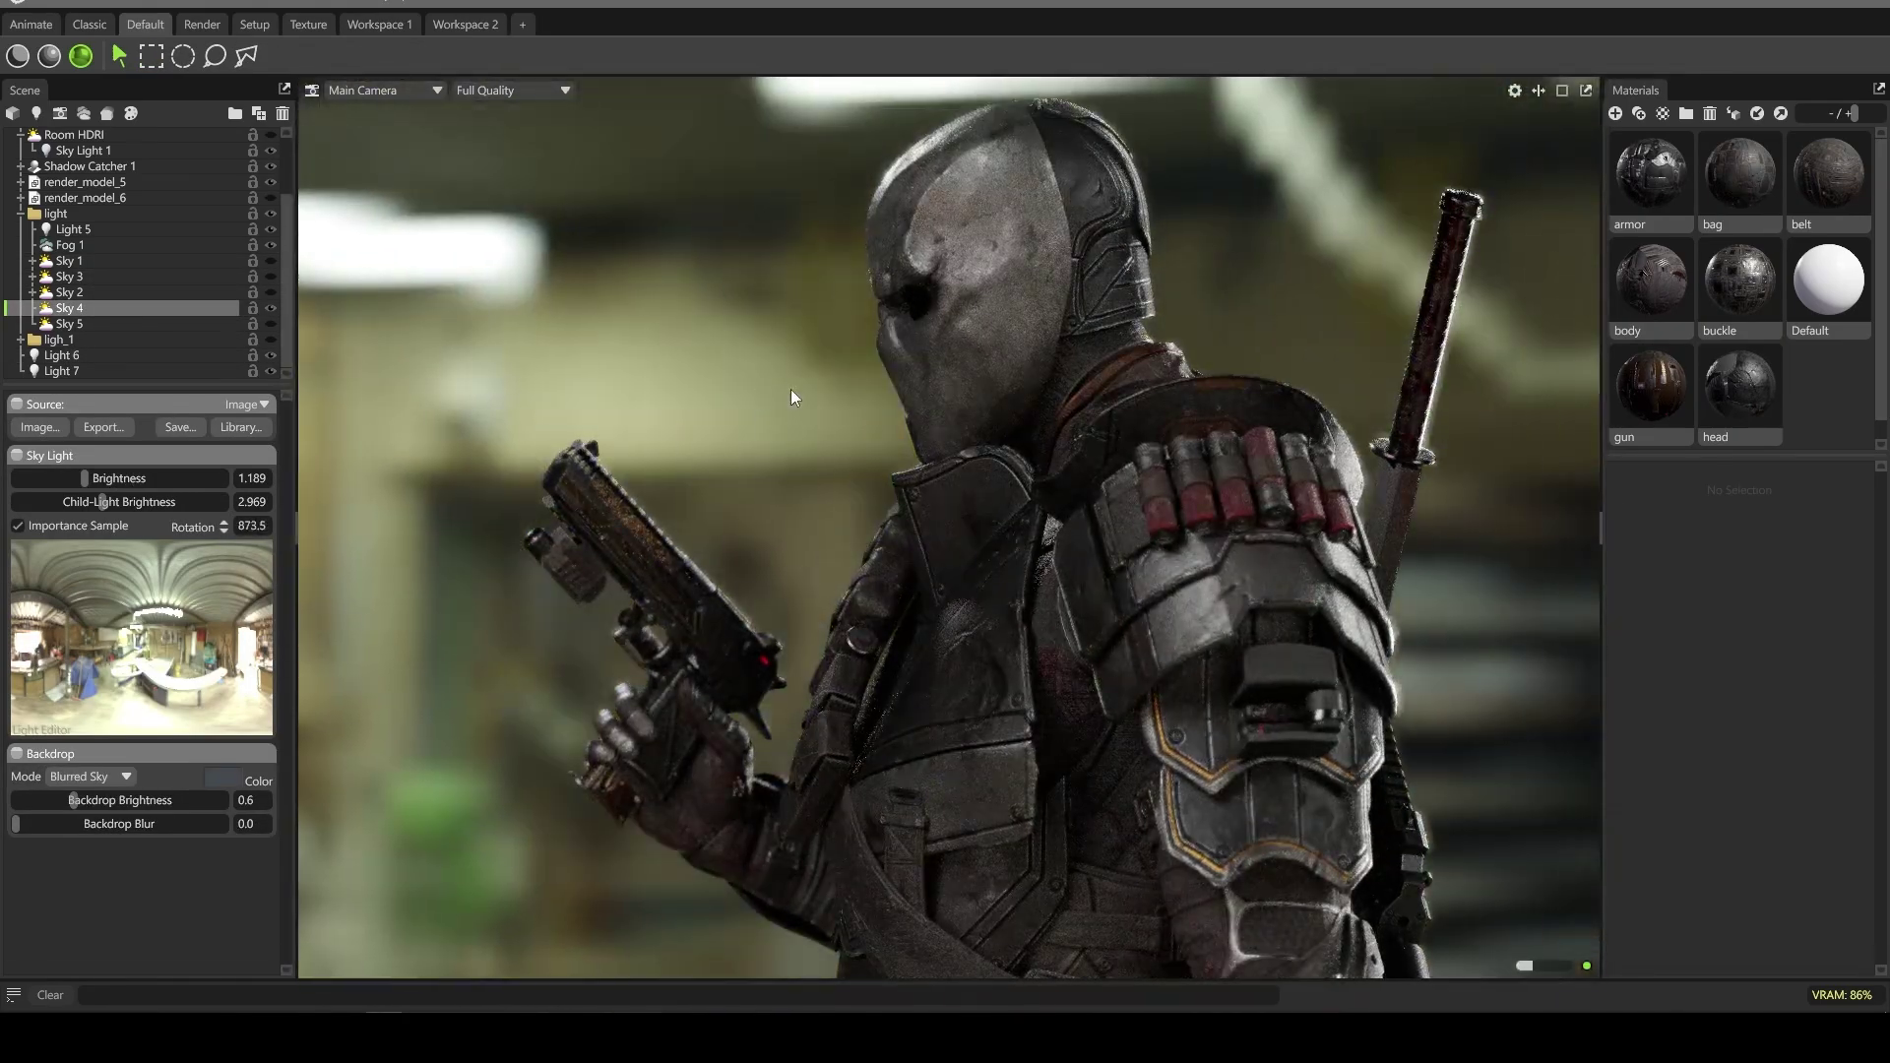
Step: Deselect Sky 4 and pull the main_2 camera back from the character
click(789, 388)
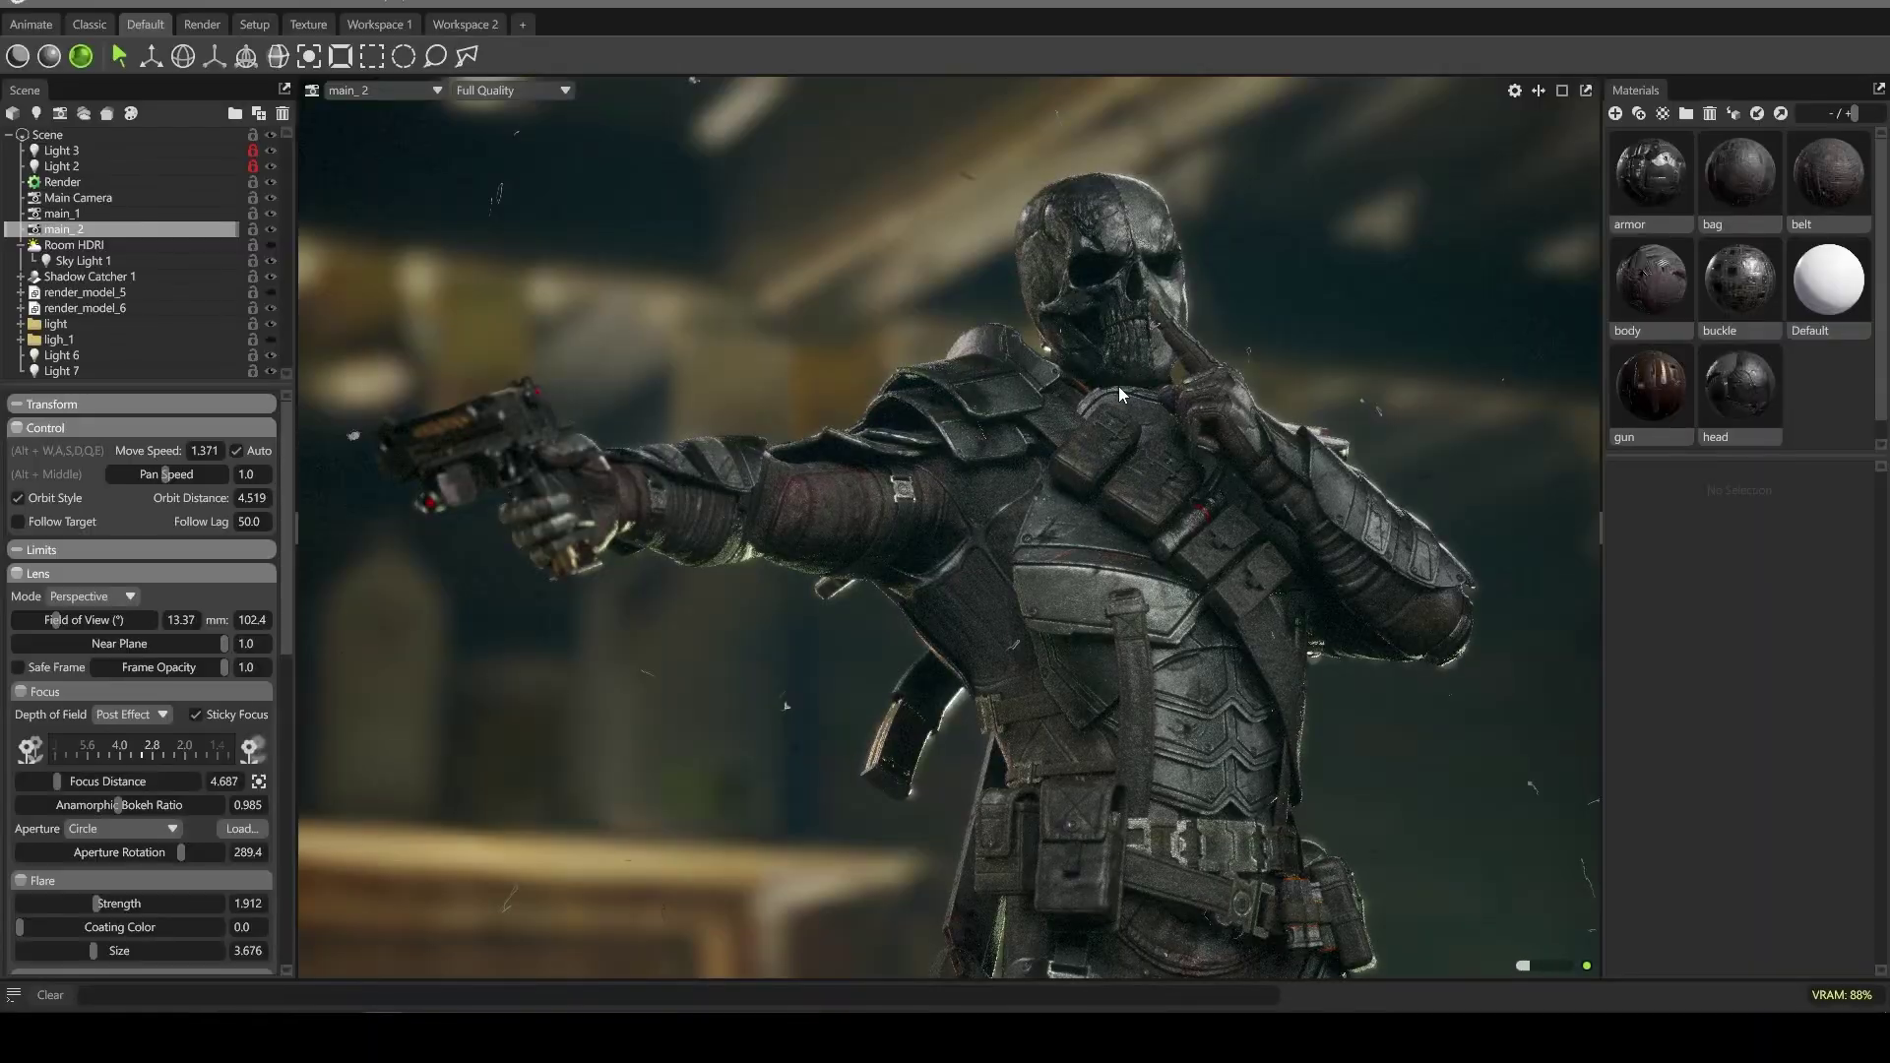
right_drag(1118, 386, 1120, 313)
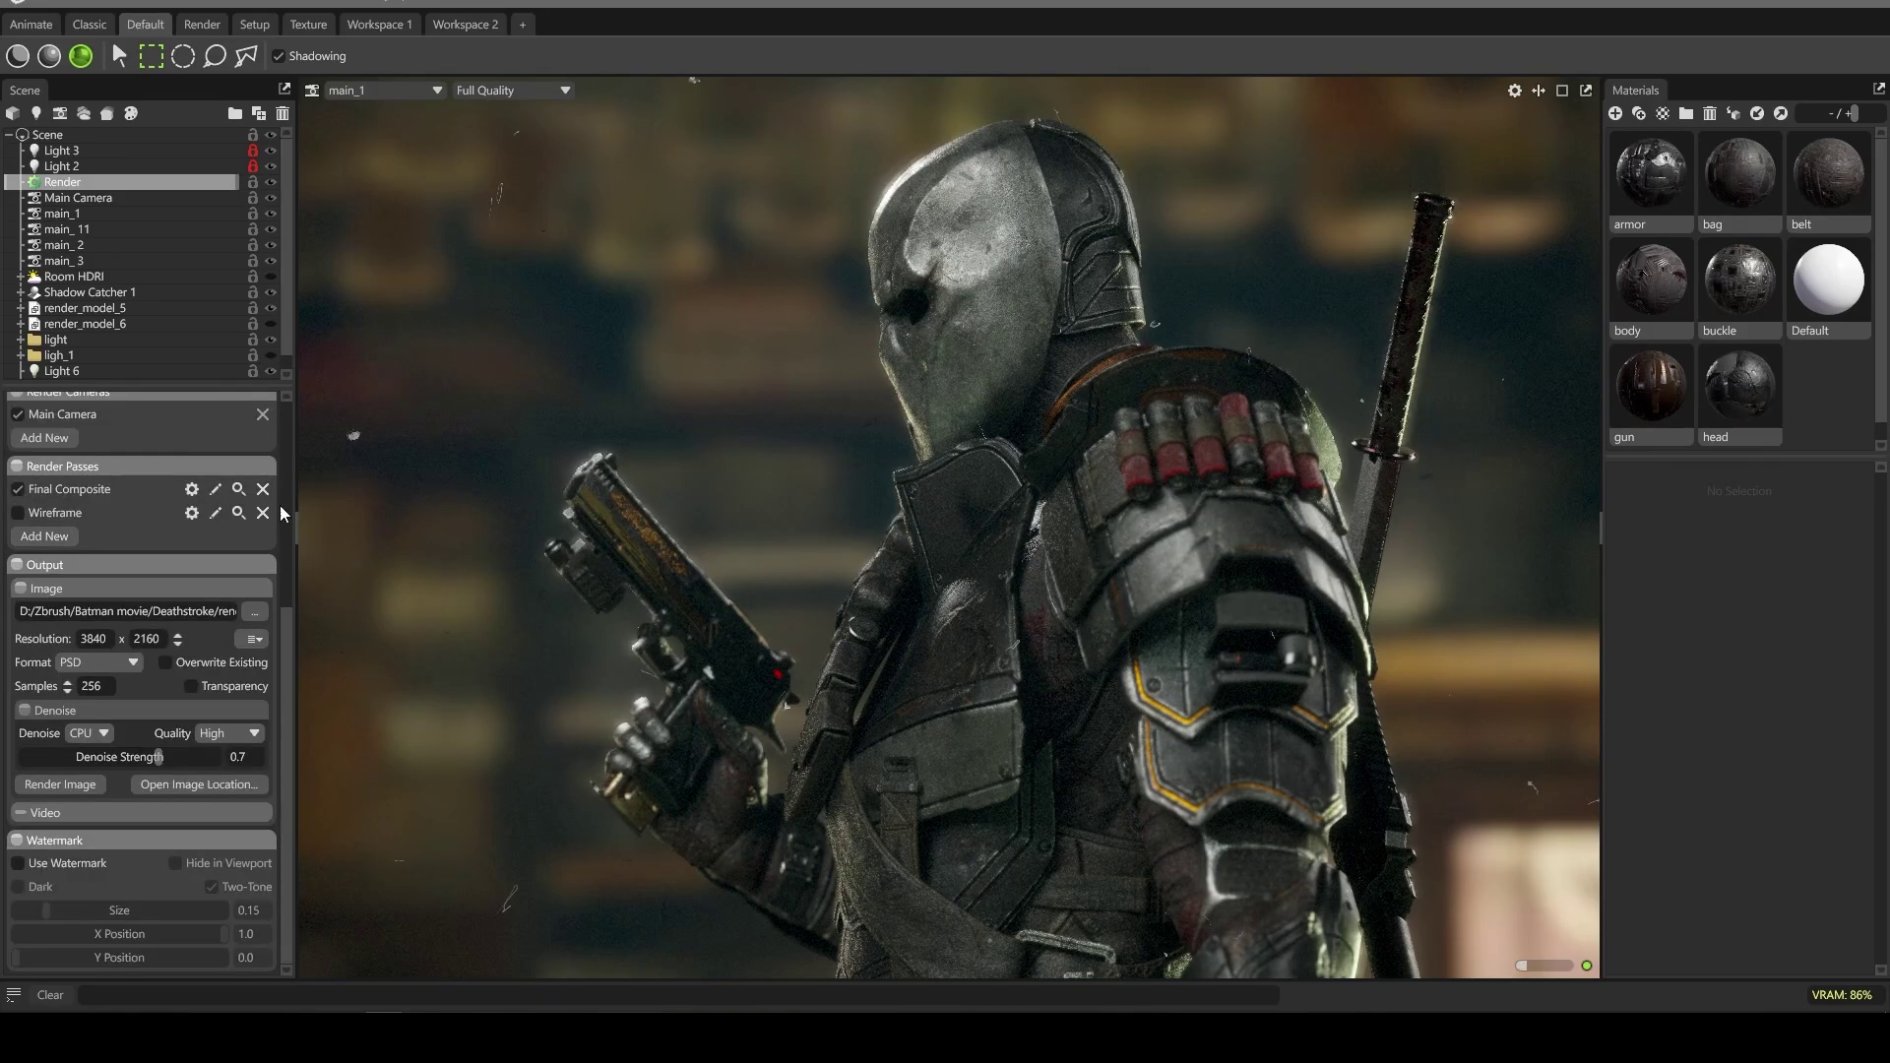
Step: Delete the Wireframe pass and render from main_1, main_11 and main_2 instead of Main Camera
click(263, 513)
scroll(138, 590, up, 2)
click(40, 556)
click(47, 577)
click(45, 580)
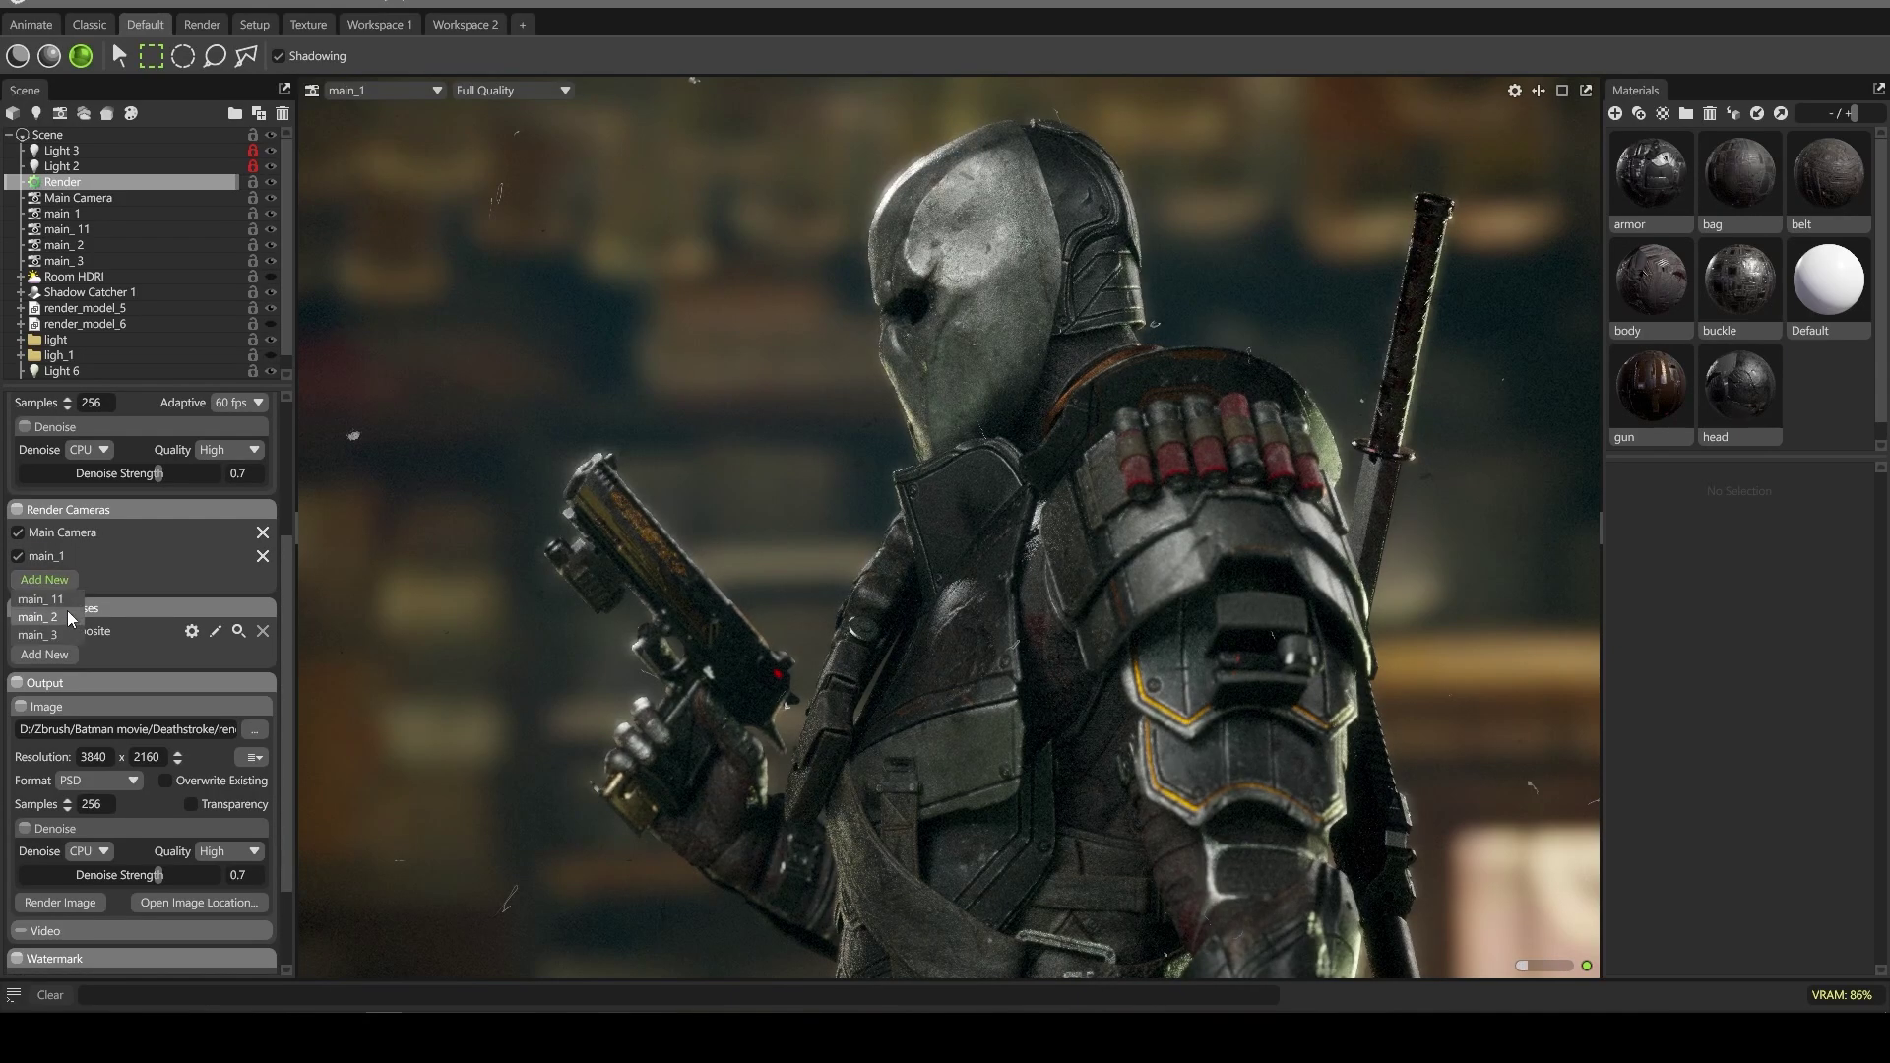
click(46, 600)
click(45, 603)
click(47, 623)
click(263, 532)
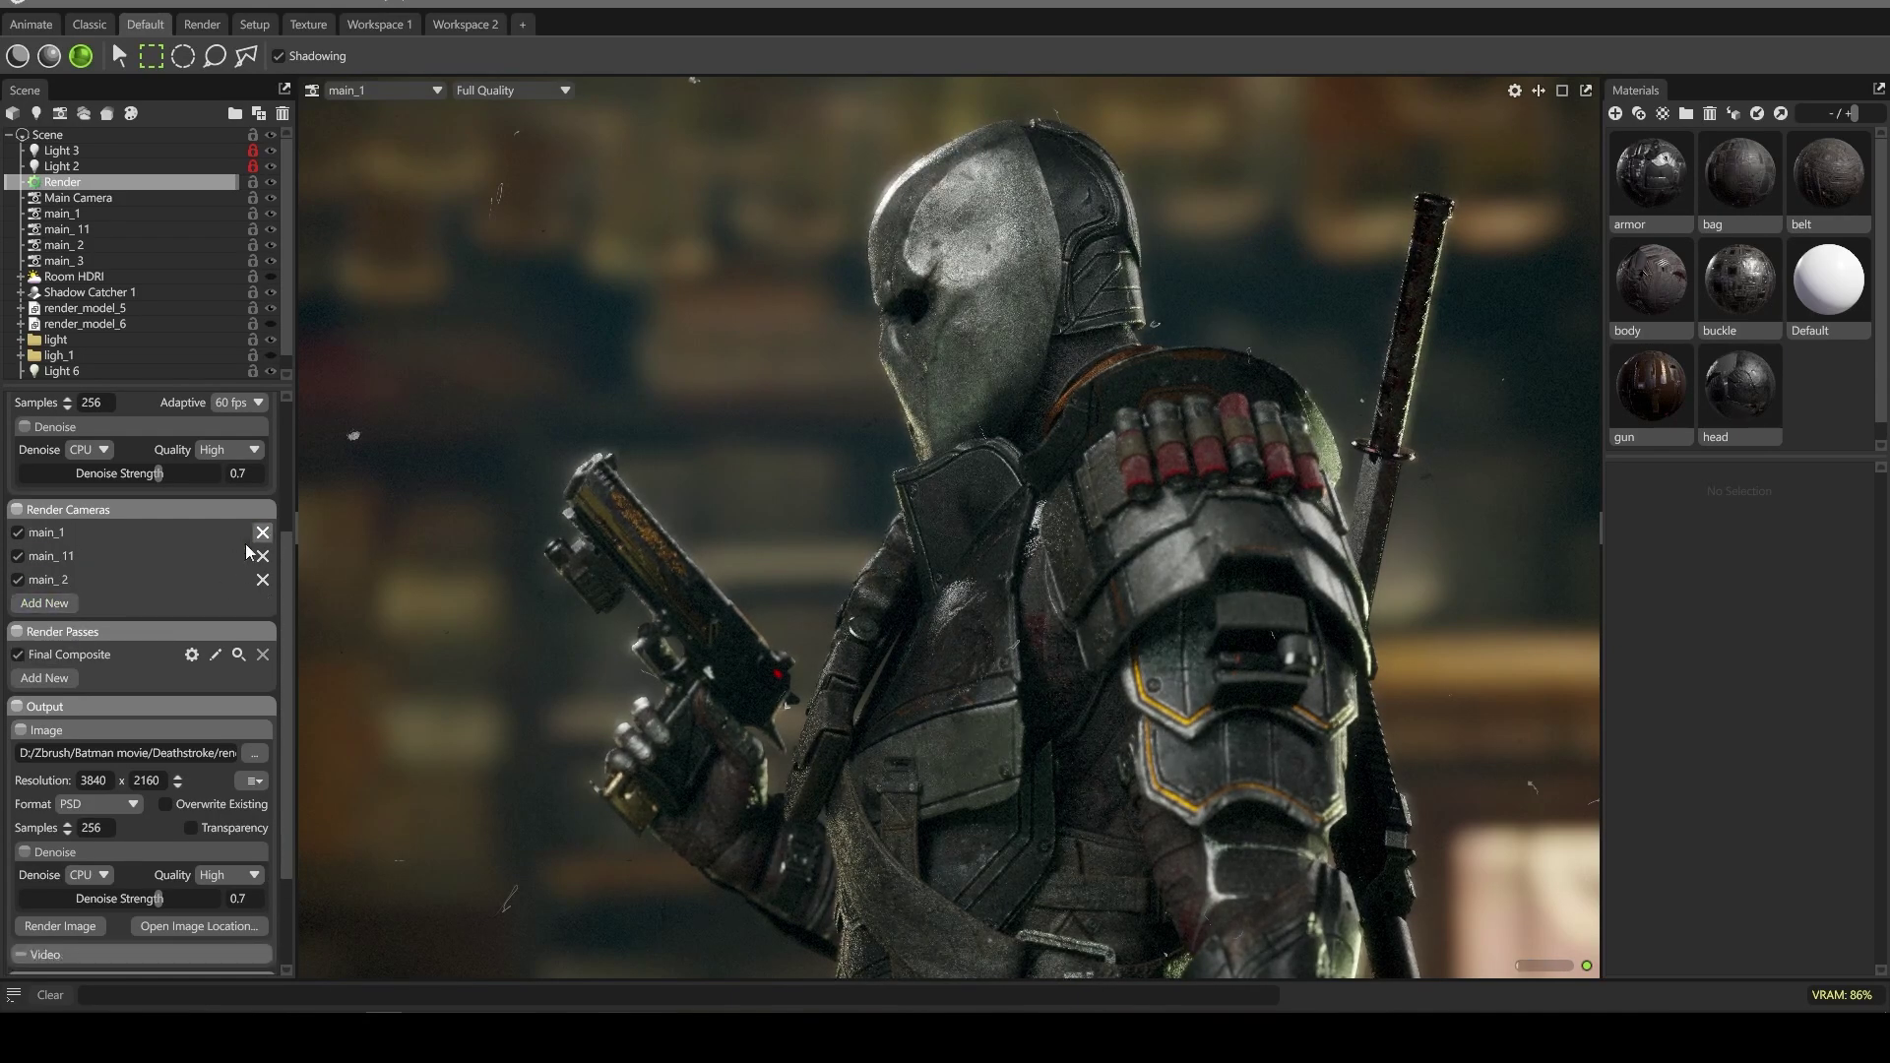
Step: Toggle the render watermark on and back off
scroll(196, 512, up, 3)
scroll(186, 630, down, 4)
scroll(185, 672, down, 2)
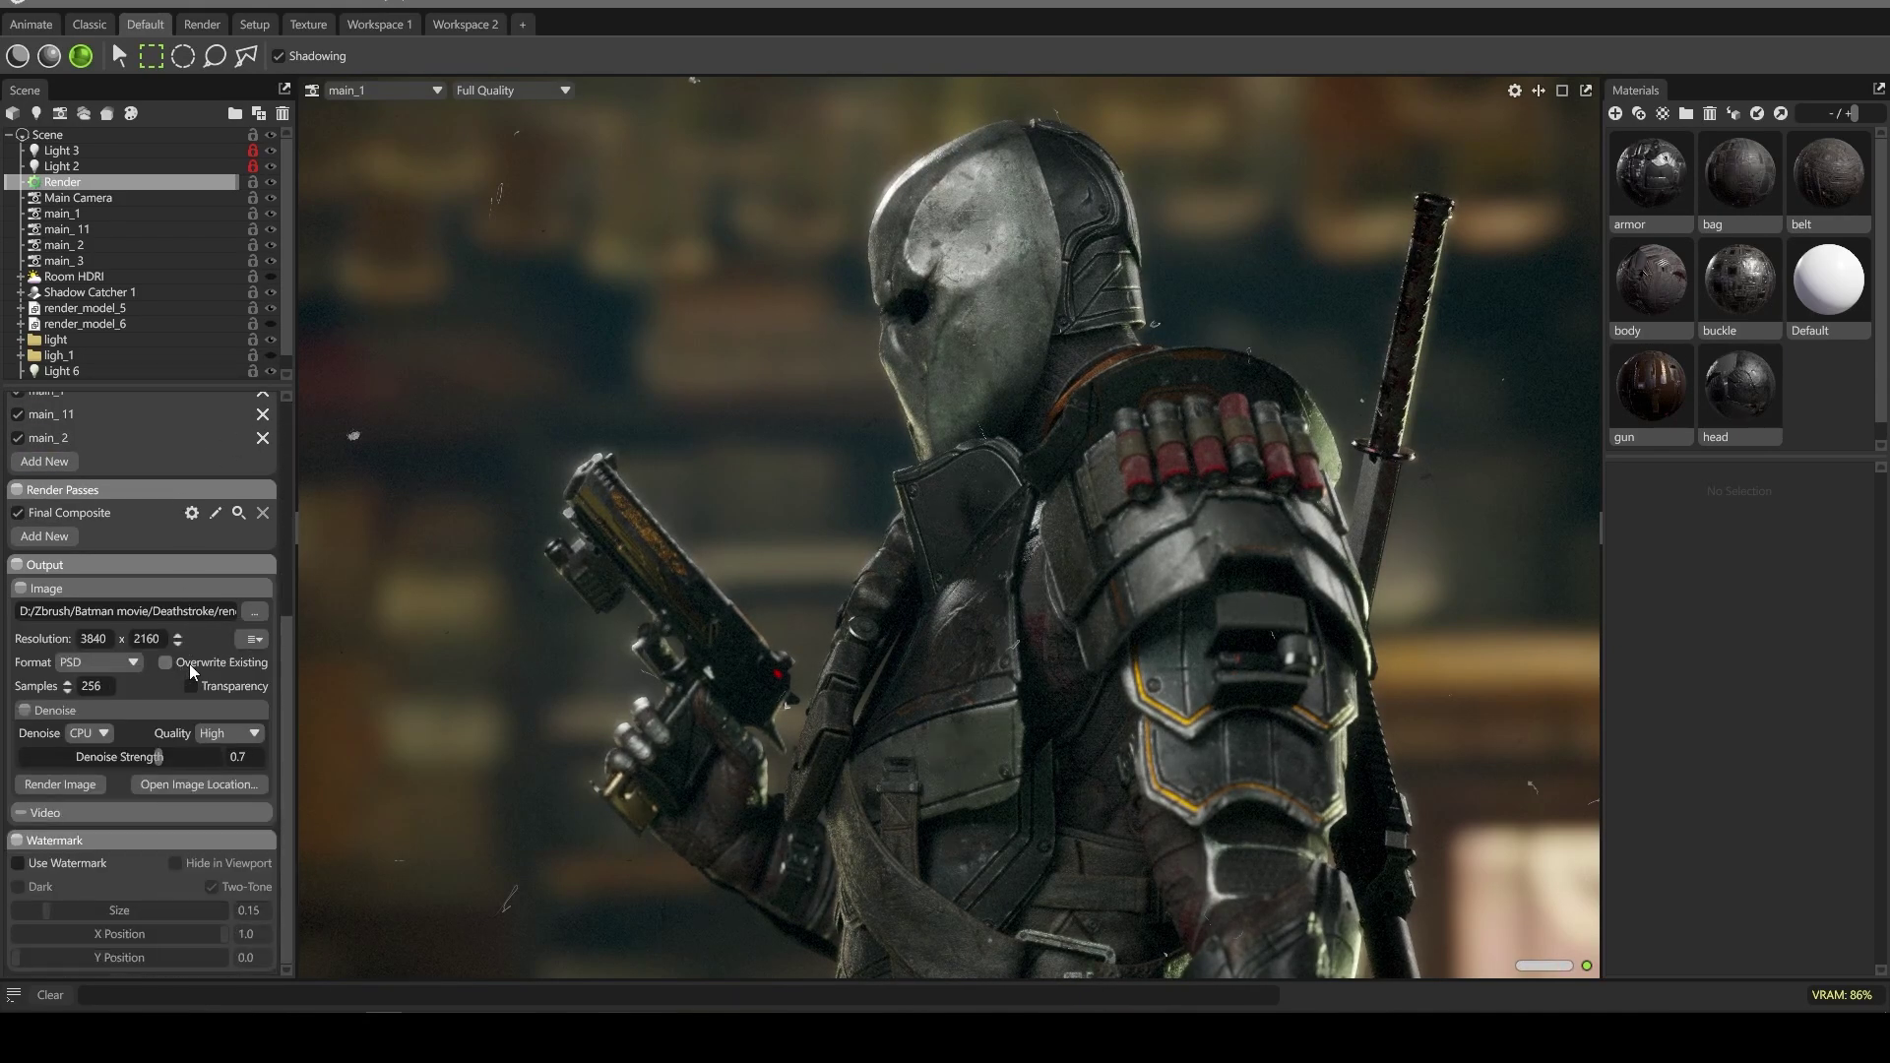
click(18, 863)
click(65, 866)
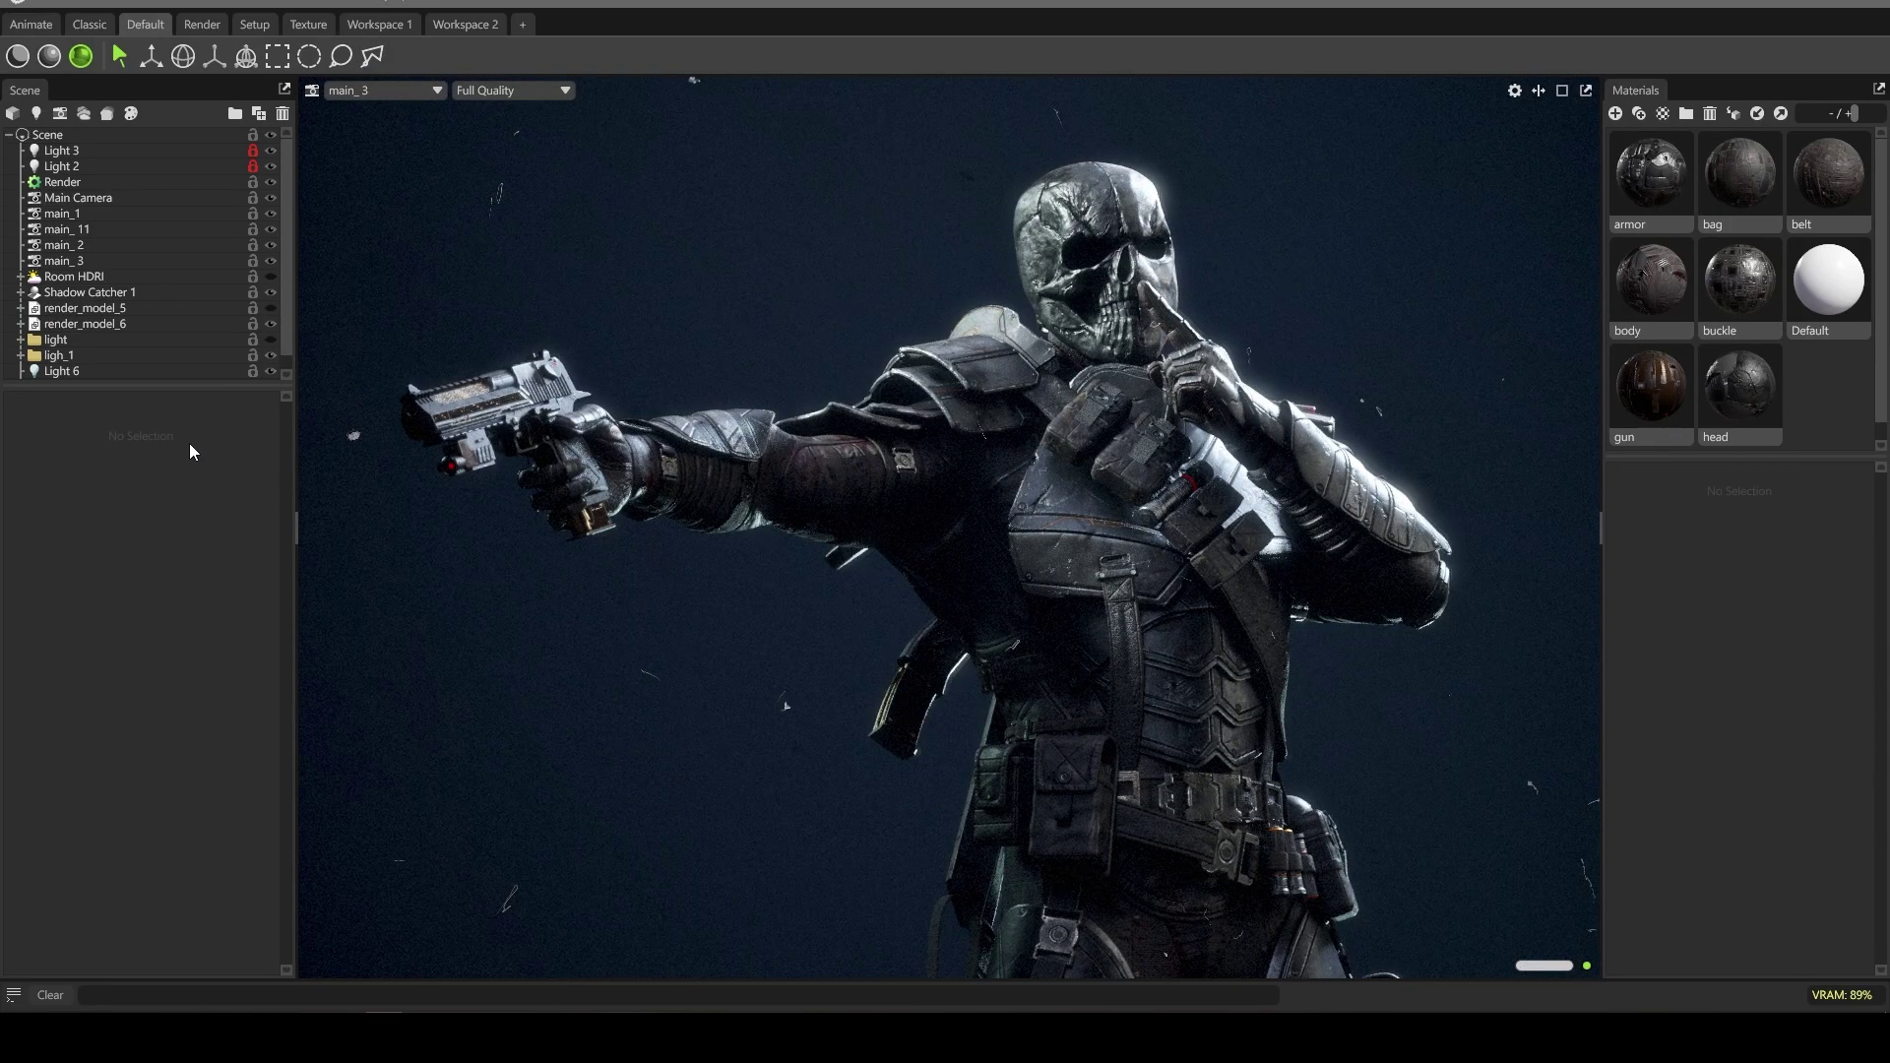
Step: Lower the main_3 camera's Bloom Brightness to 0.037
click(115, 181)
click(118, 259)
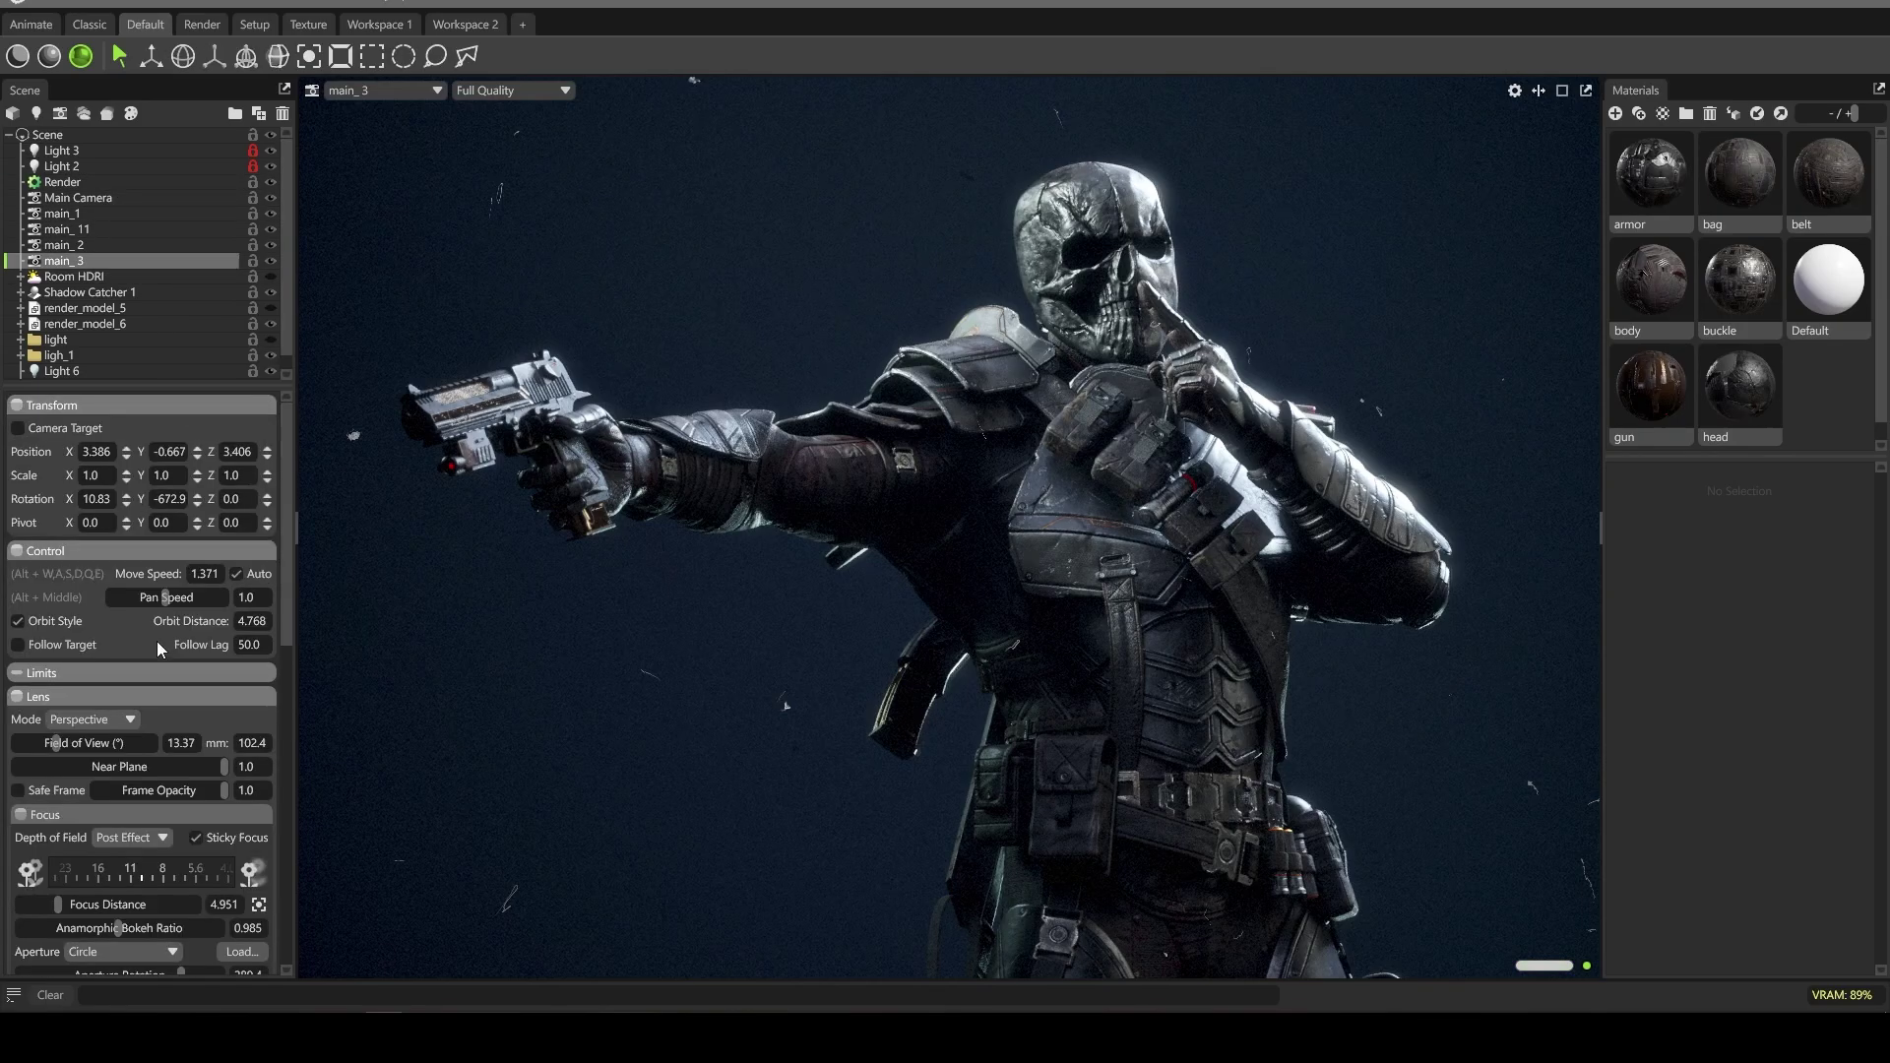
scroll(153, 660, down, 5)
scroll(128, 728, down, 1)
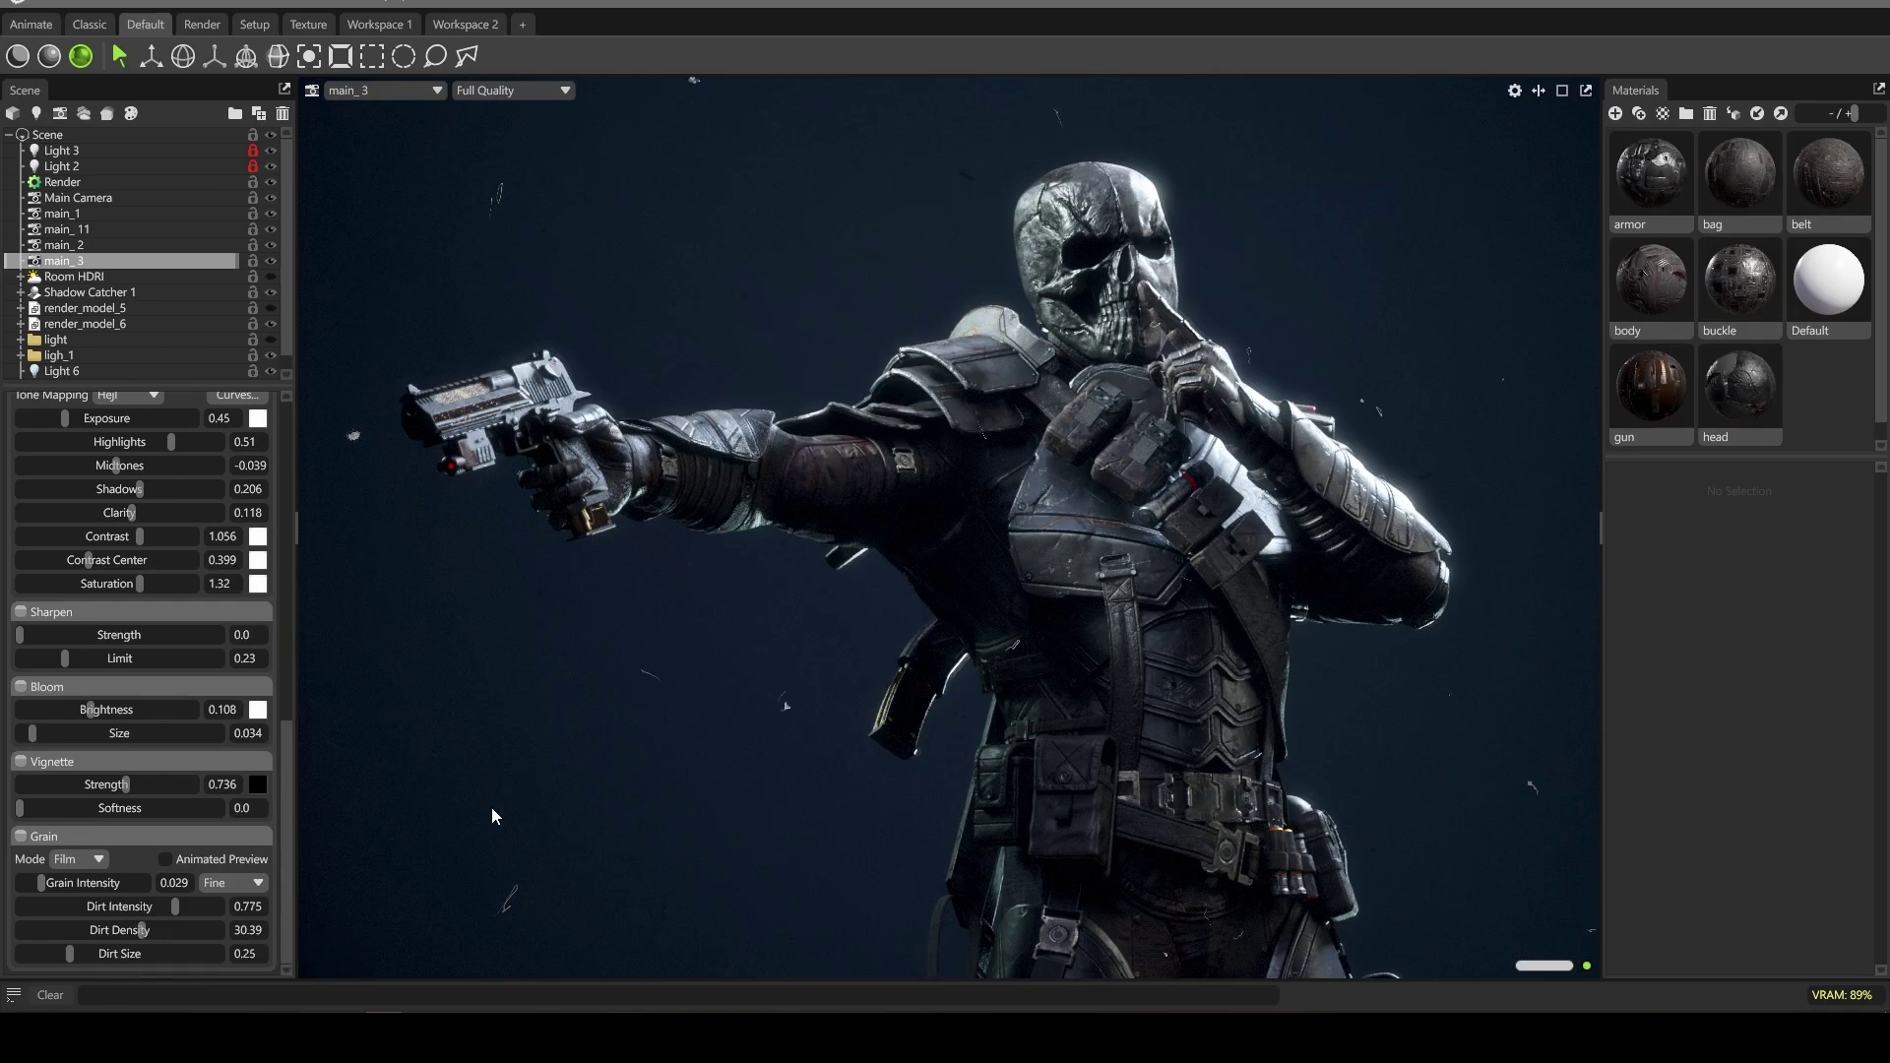
scroll(85, 711, up, 4)
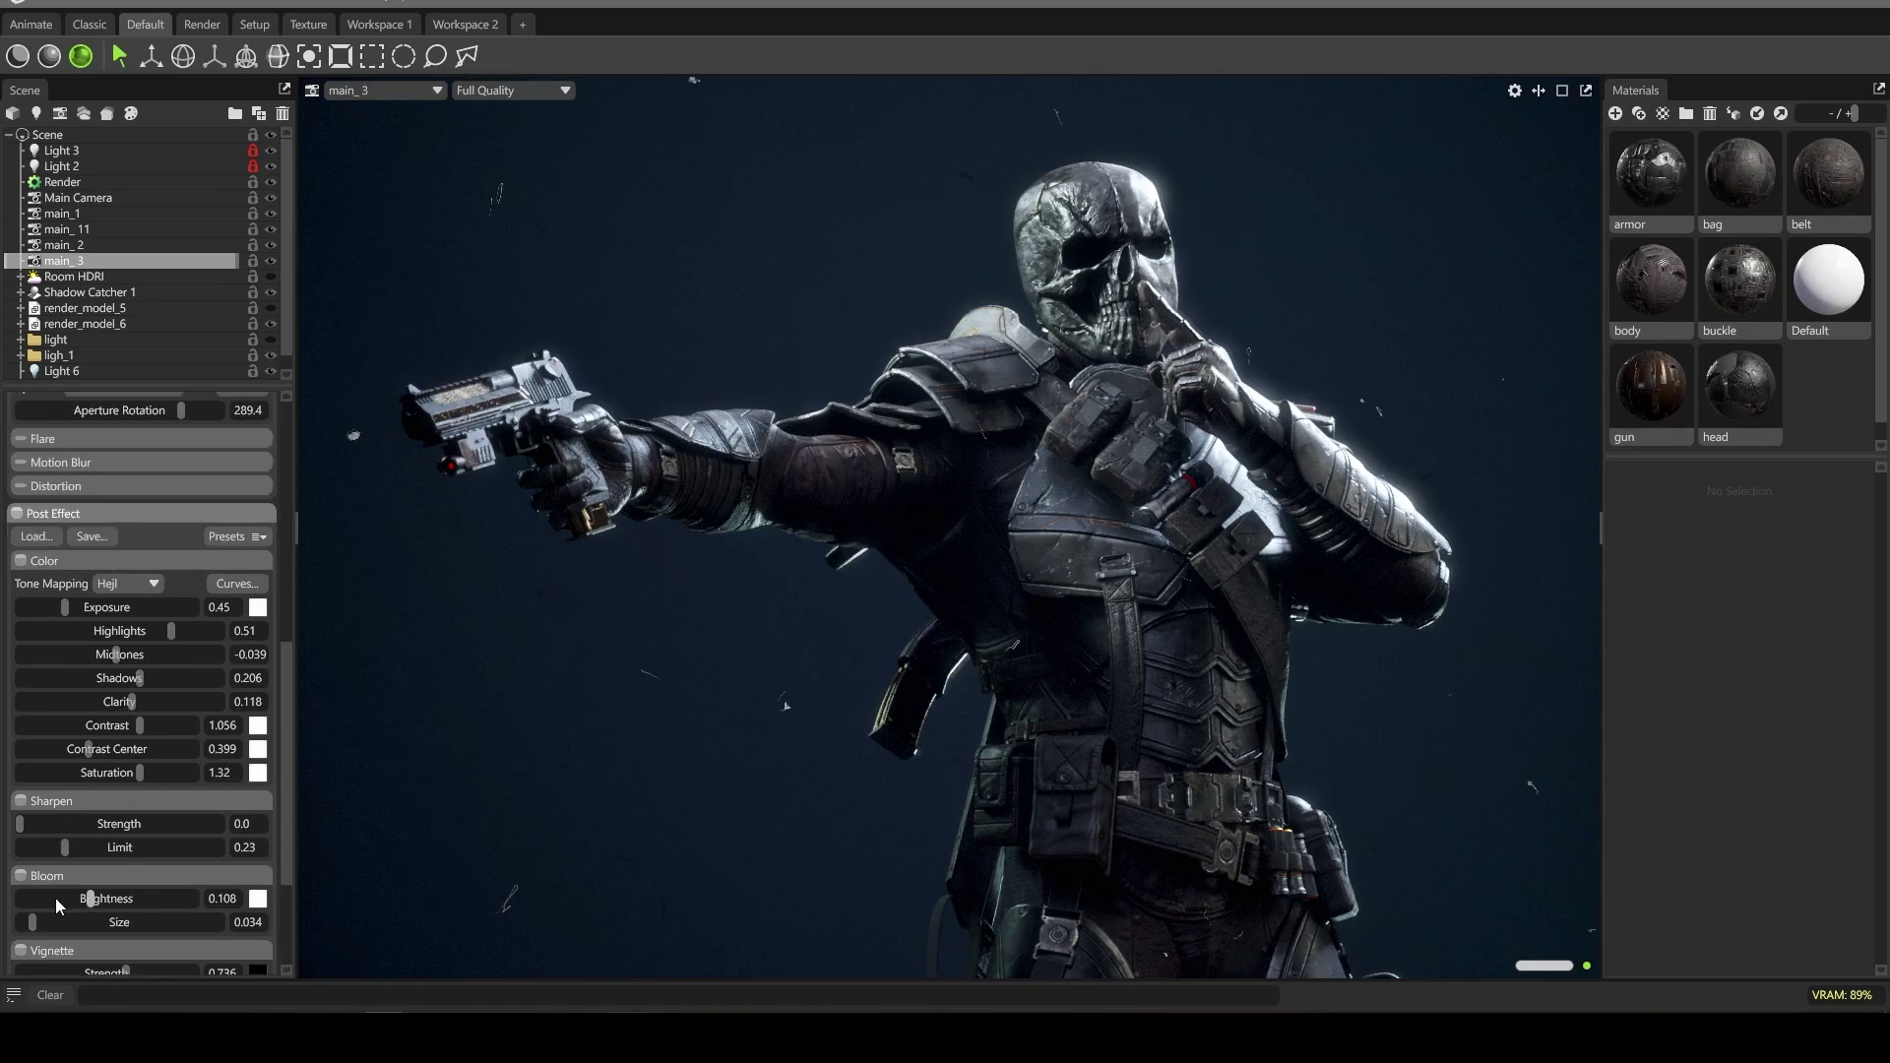
mouse_move(59, 902)
mouse_down()
mouse_move(32, 898)
mouse_move(85, 897)
mouse_up()
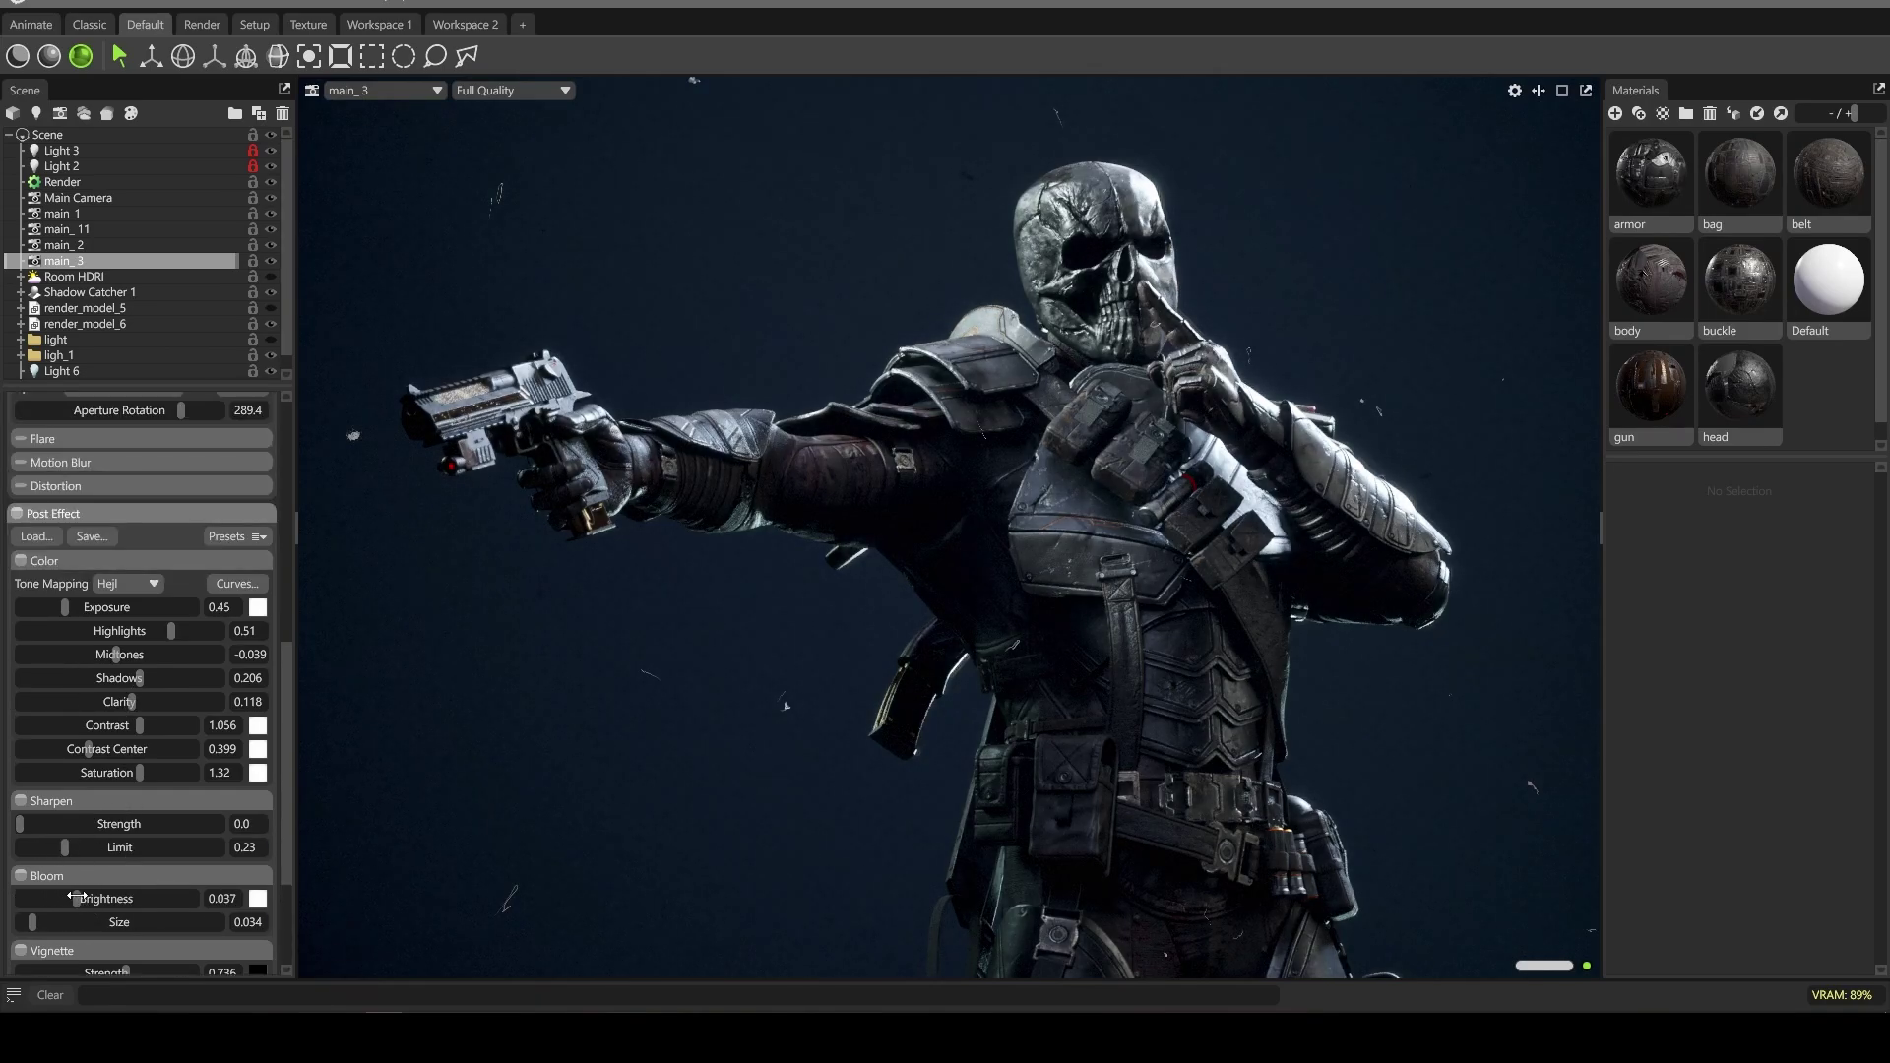
Step: View the scene through the main_2 camera
scroll(207, 638, up, 10)
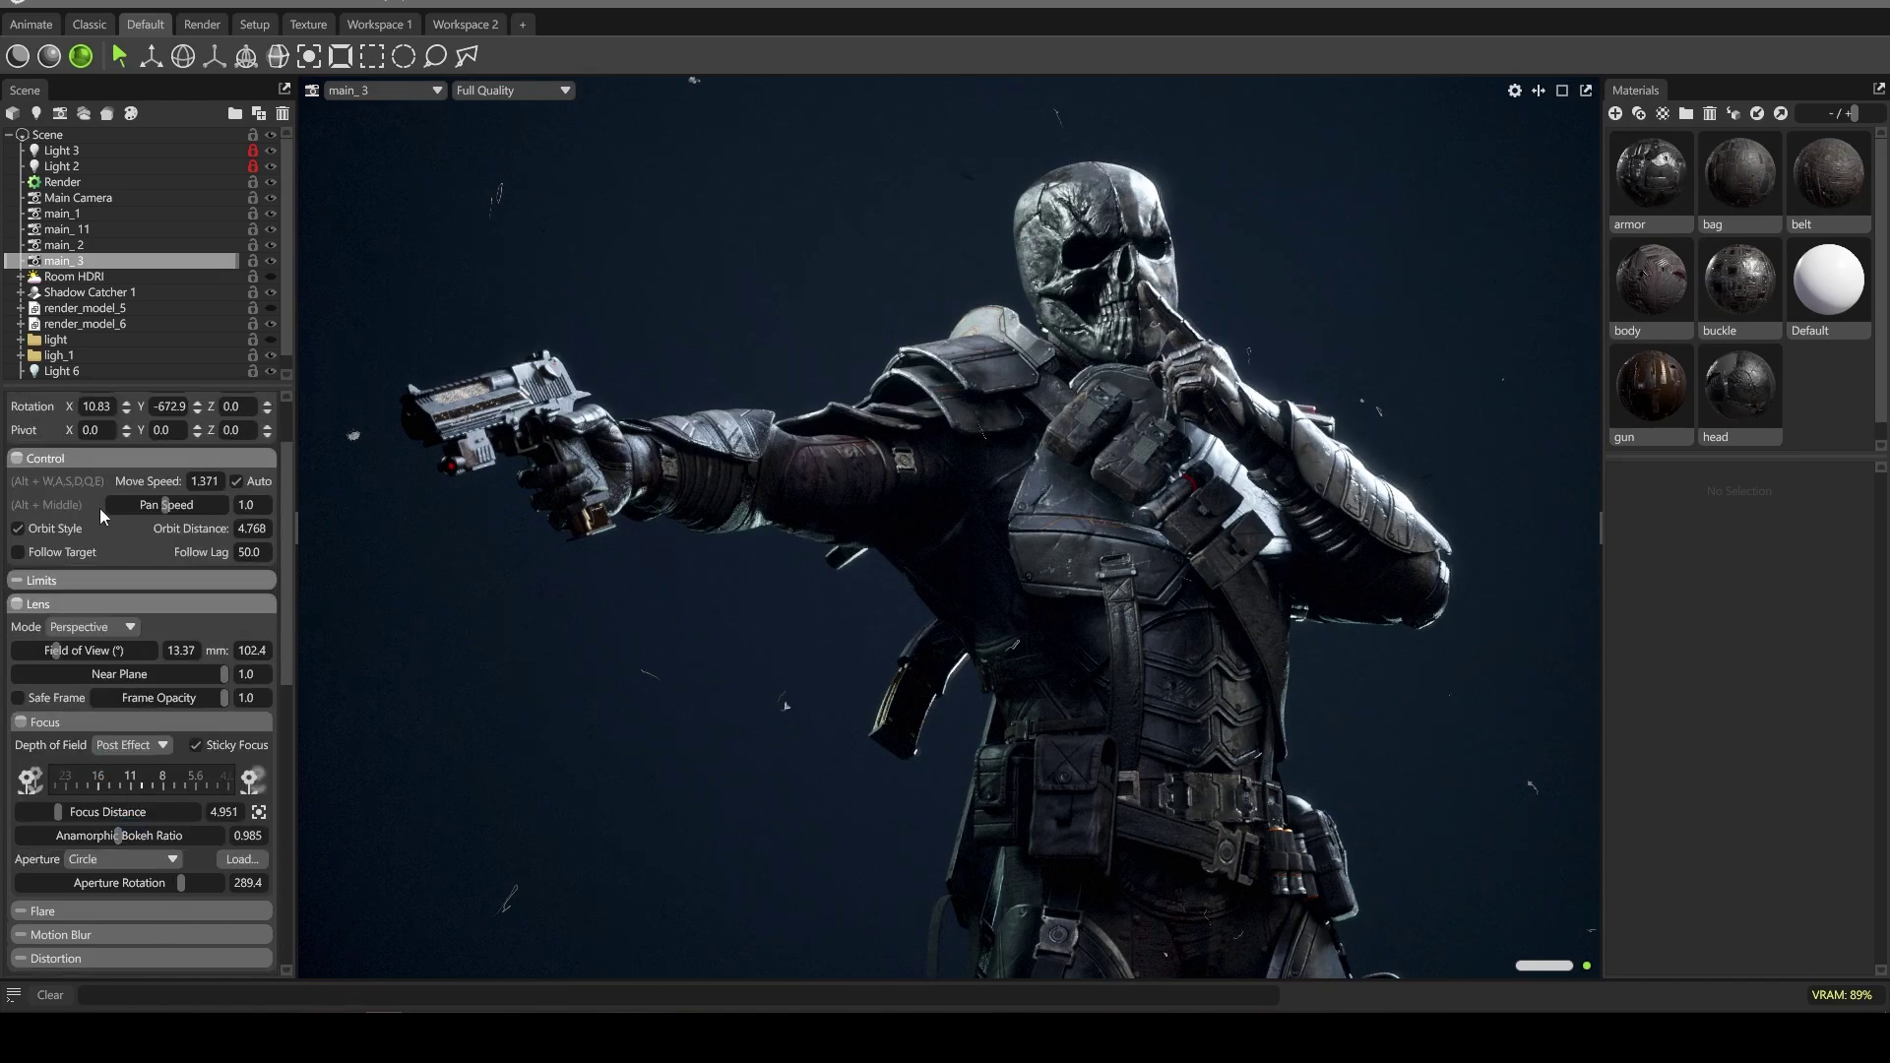
click(63, 182)
click(61, 245)
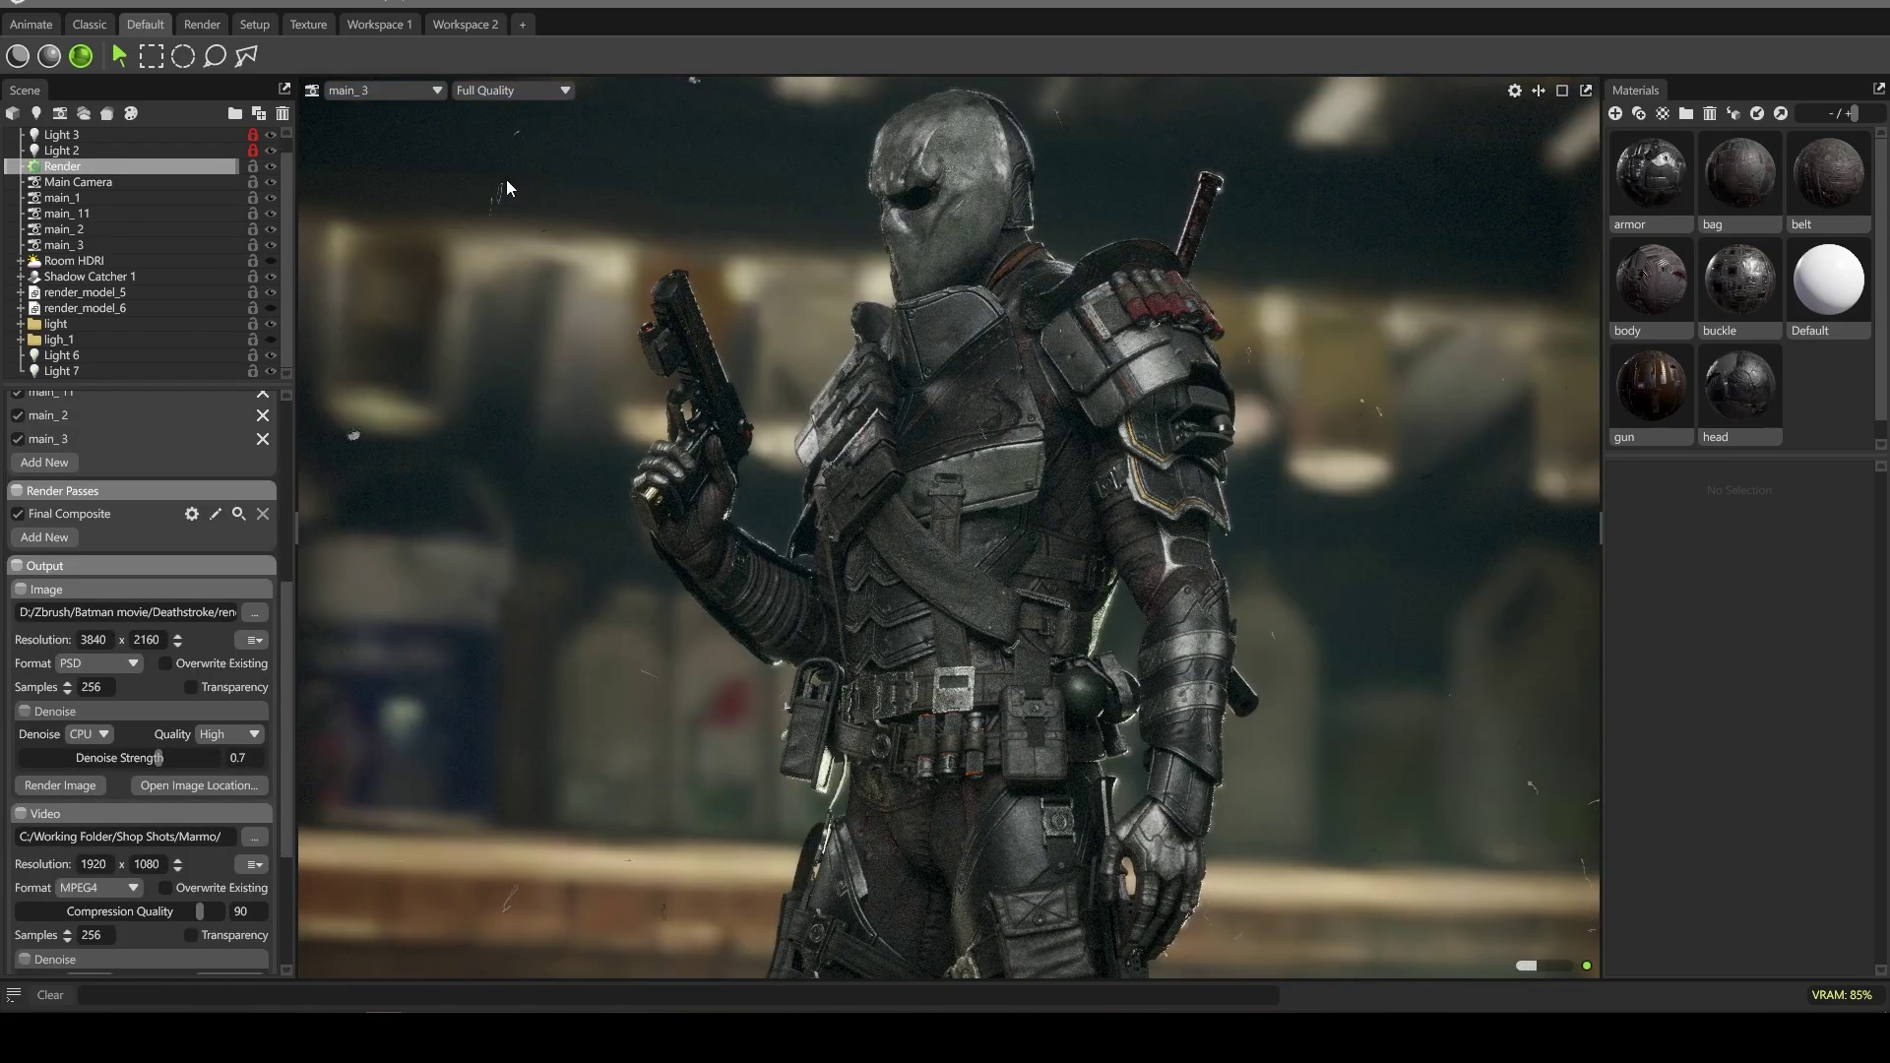
Step: Switch the viewport to main_1 and render the four-shot queue at 3840 x 2160 as PSD
click(394, 89)
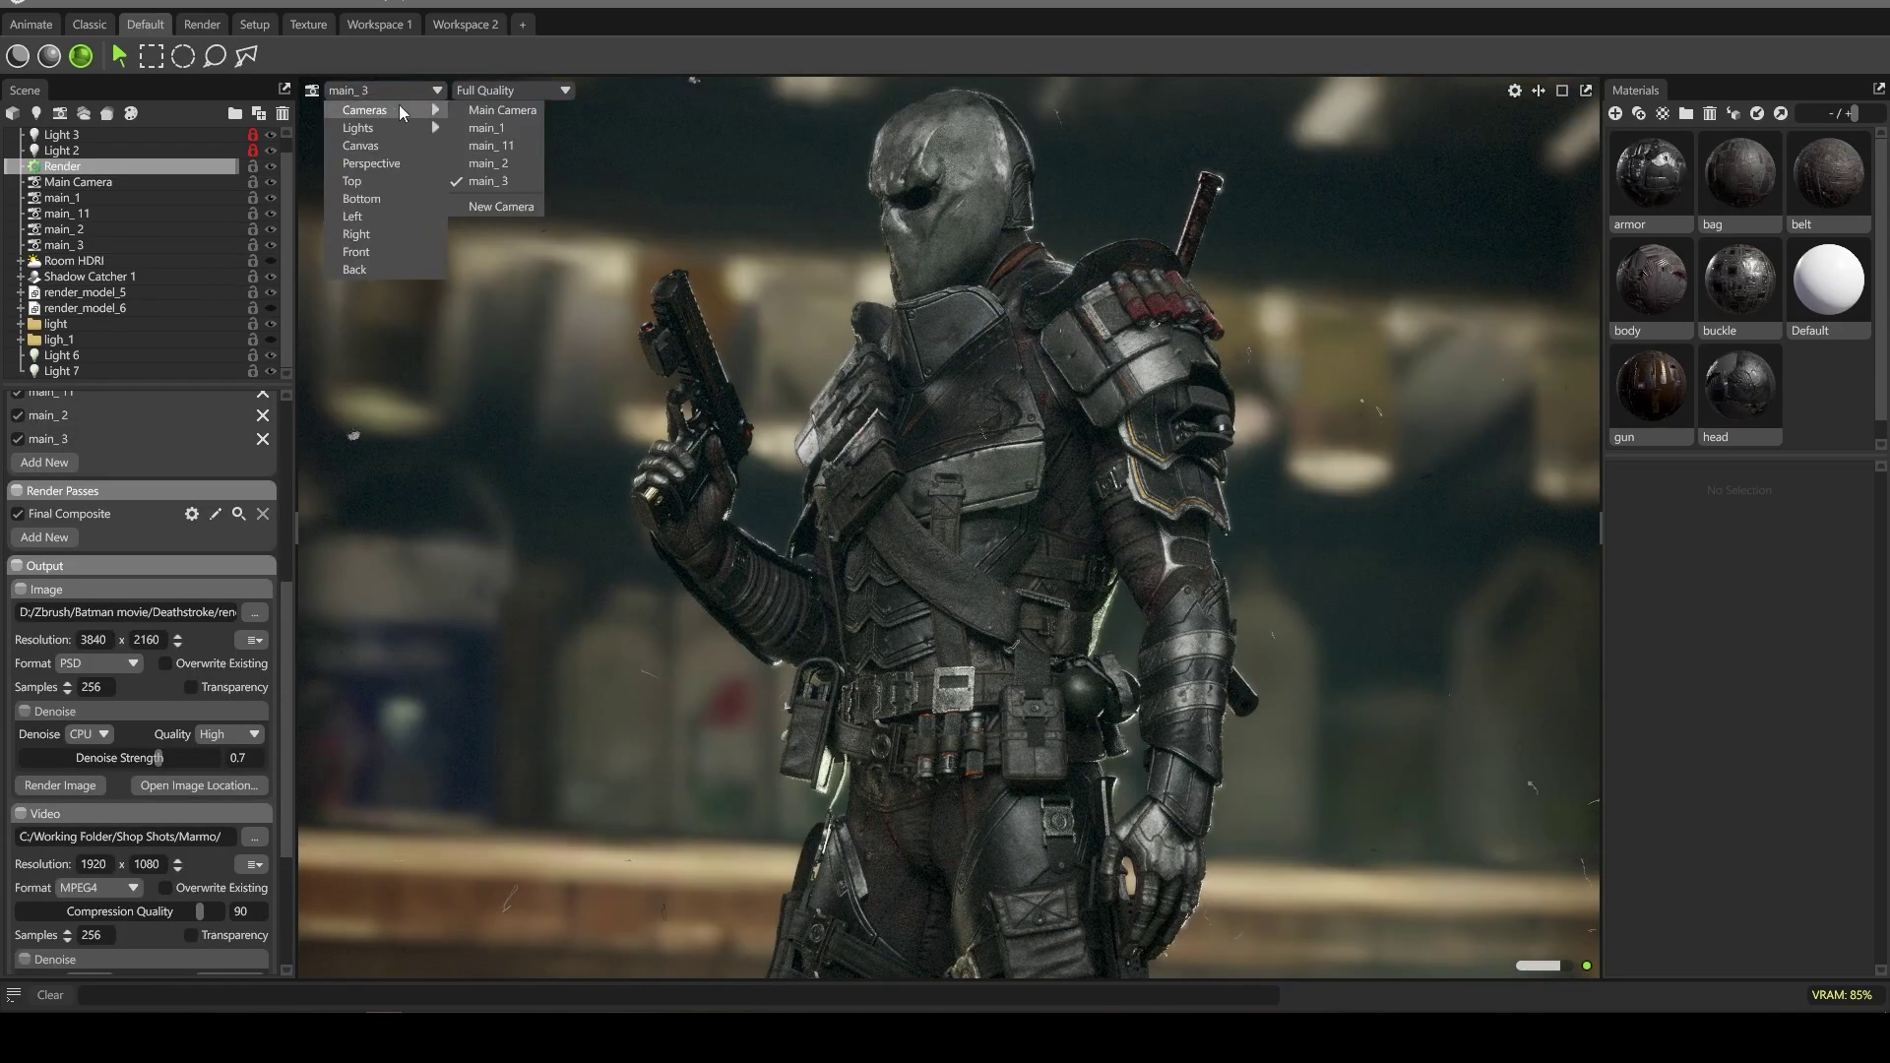
click(494, 134)
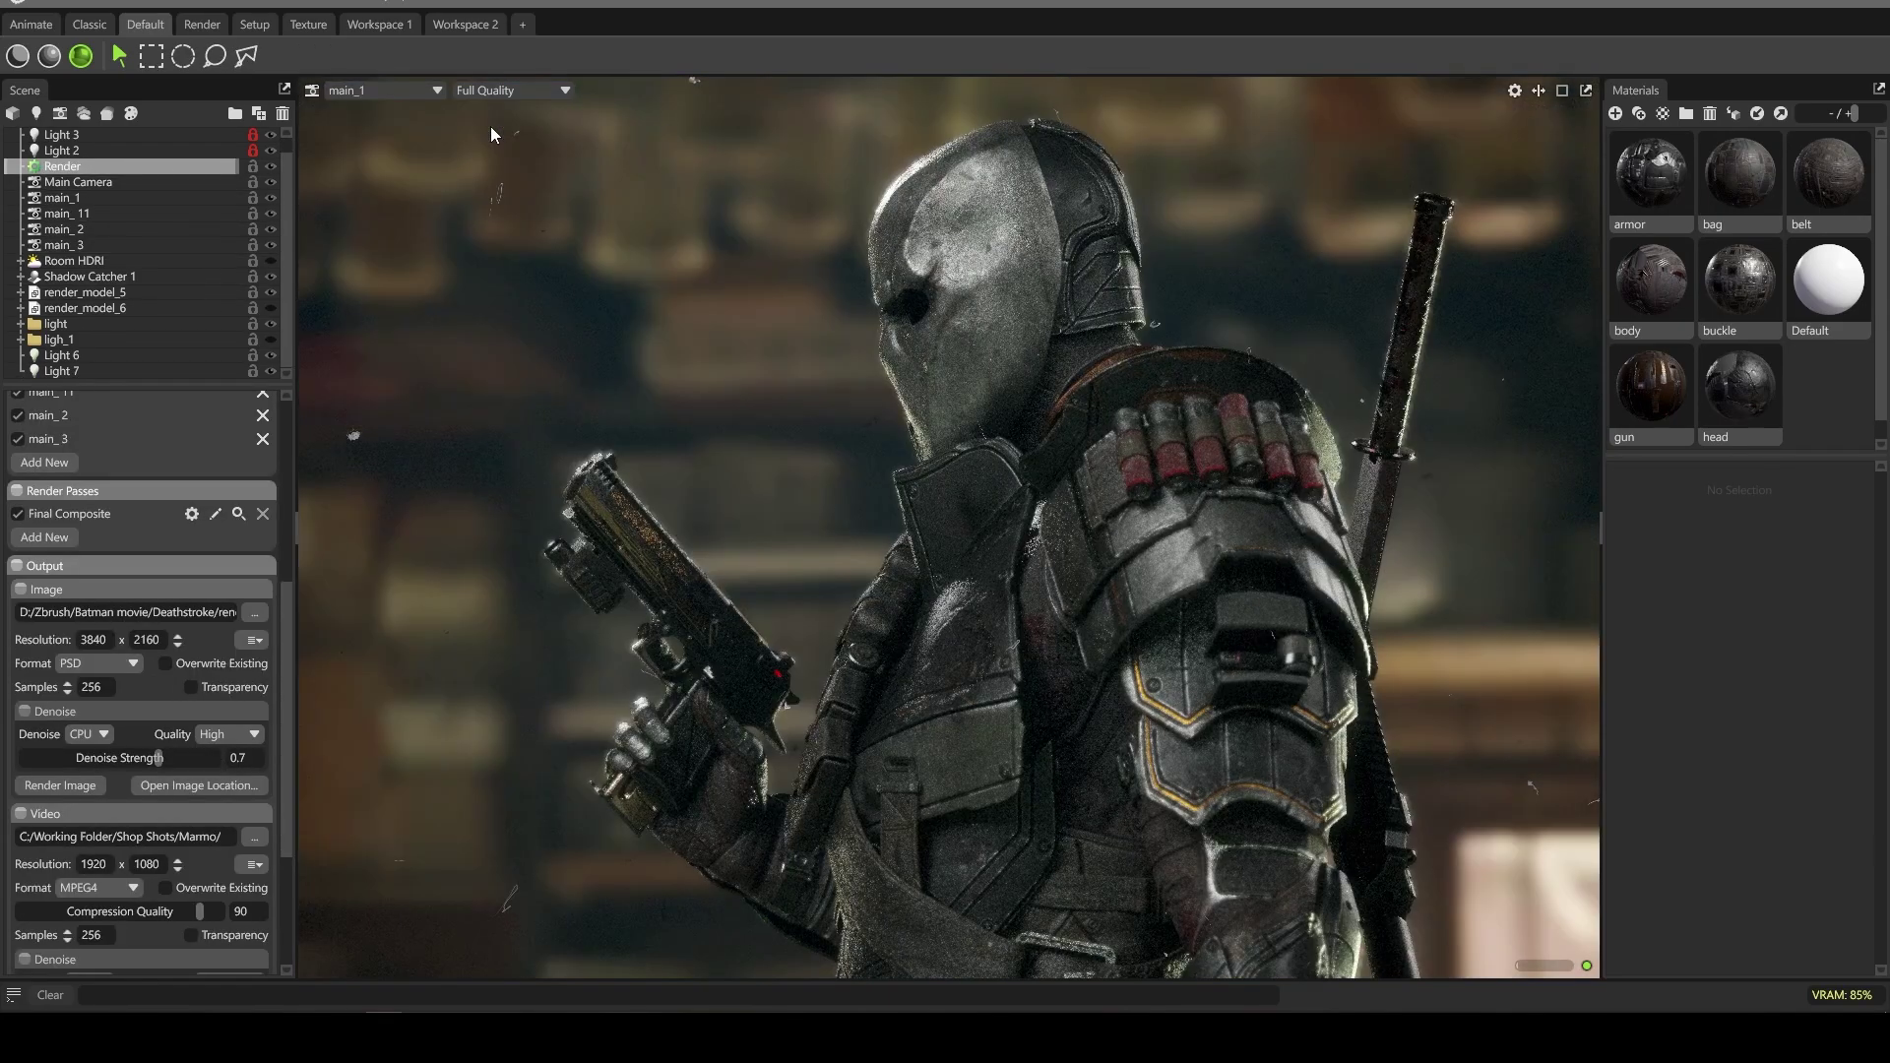
click(41, 786)
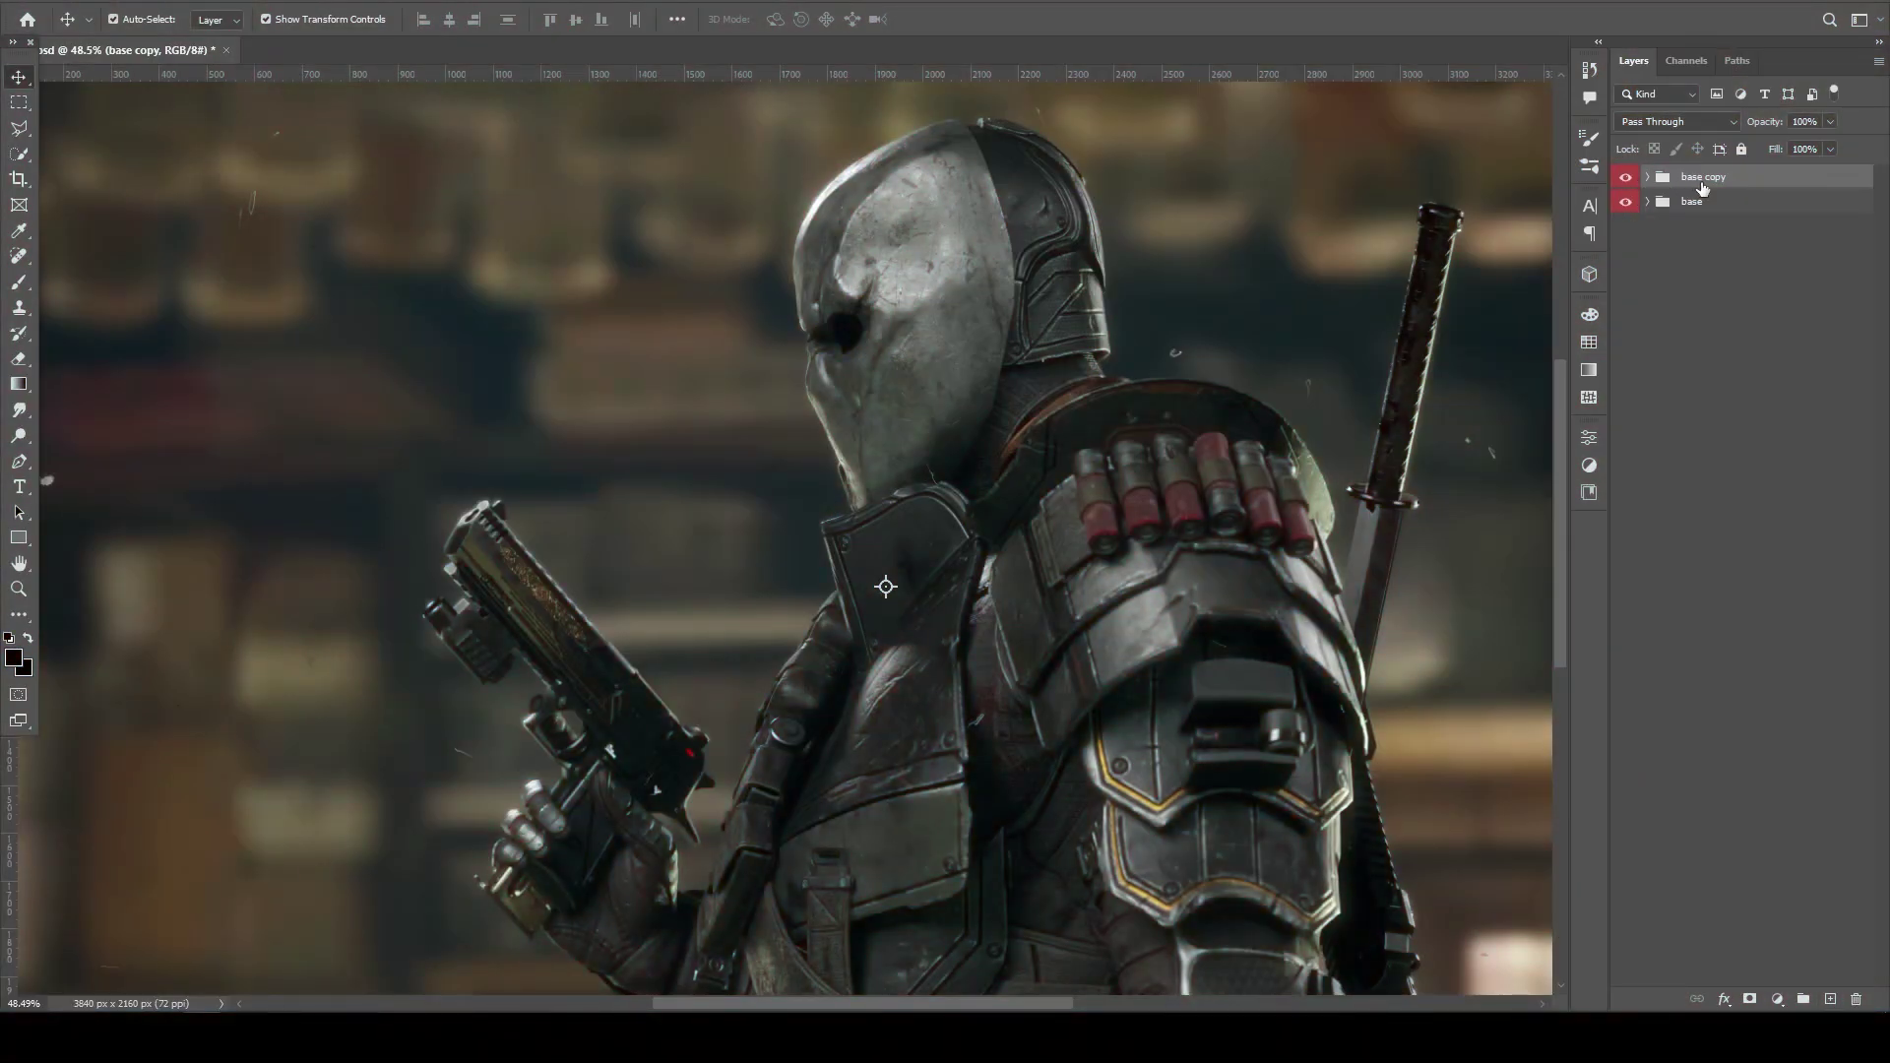
Step: Label the base copy group green and select its first_pose_main_1 layer
right_click(1693, 185)
click(1732, 921)
click(1647, 176)
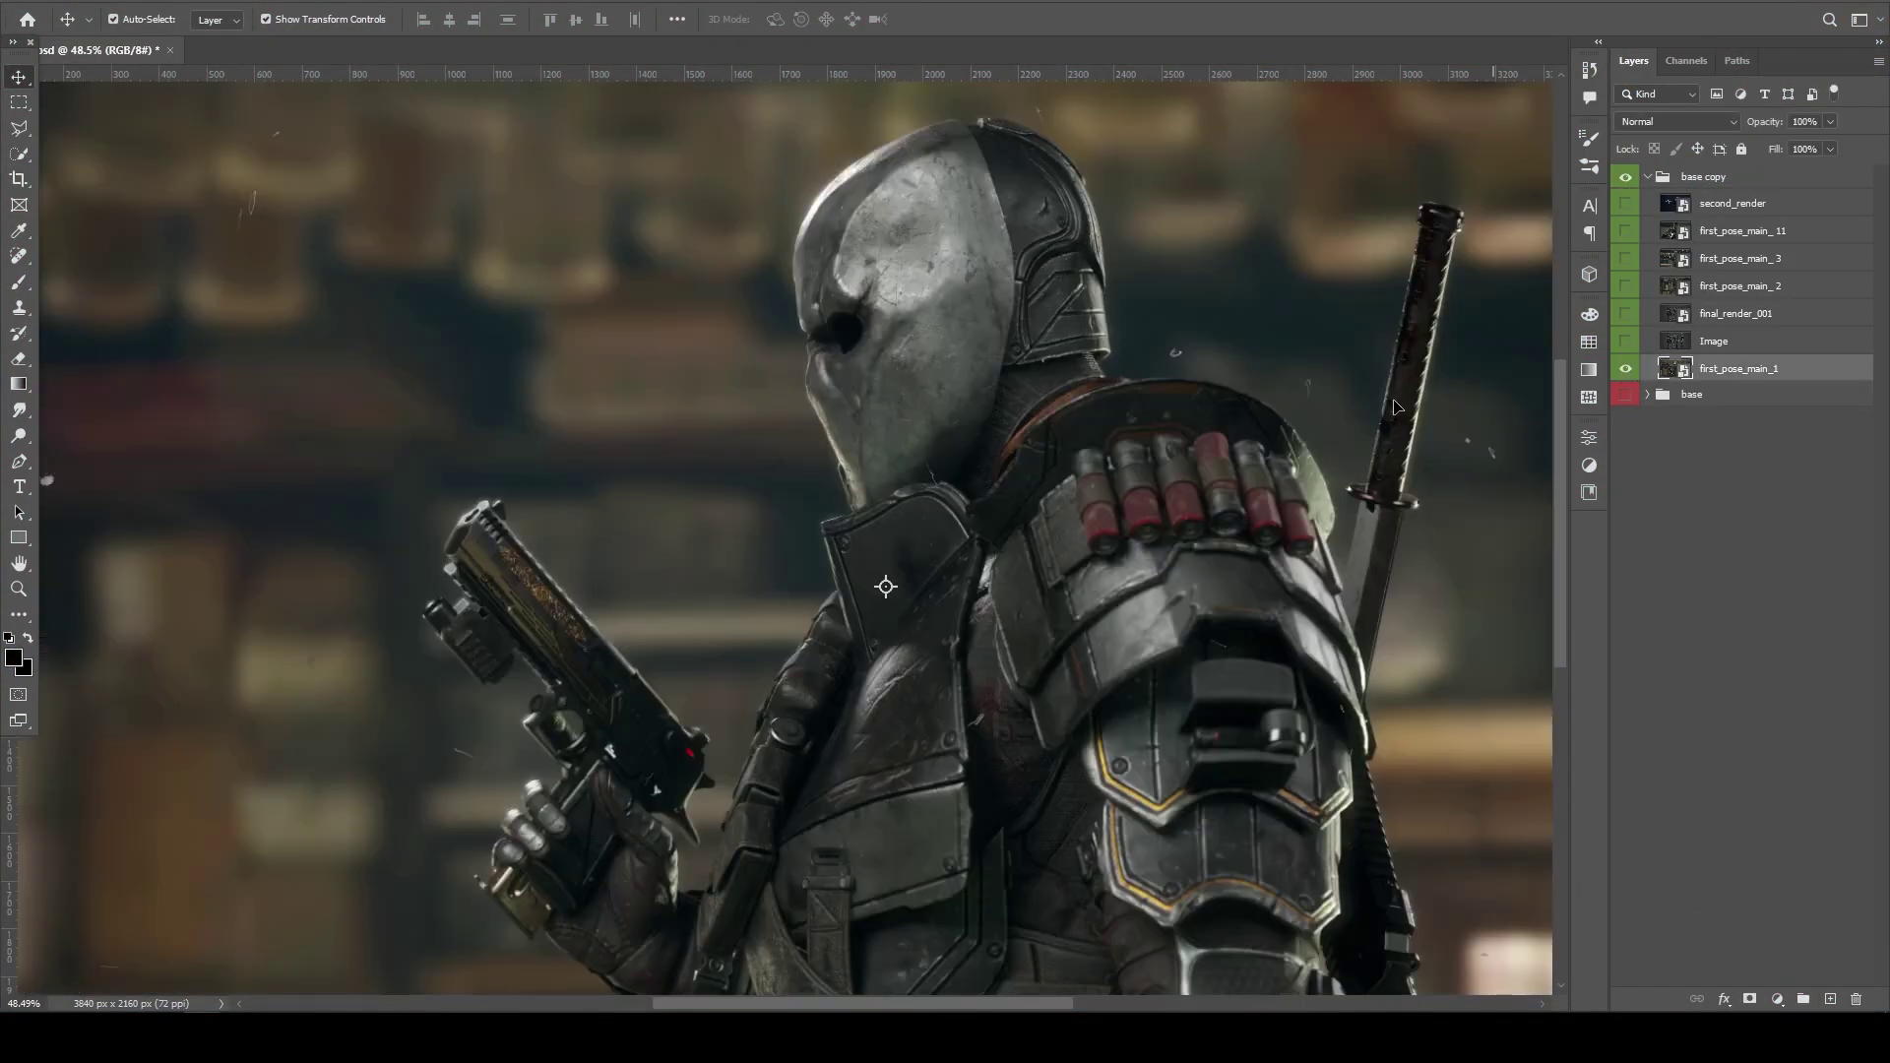
click(1738, 369)
Step: Scale first_pose_main_1 to about 125% and move it down to fill the frame
key(ctrl+0)
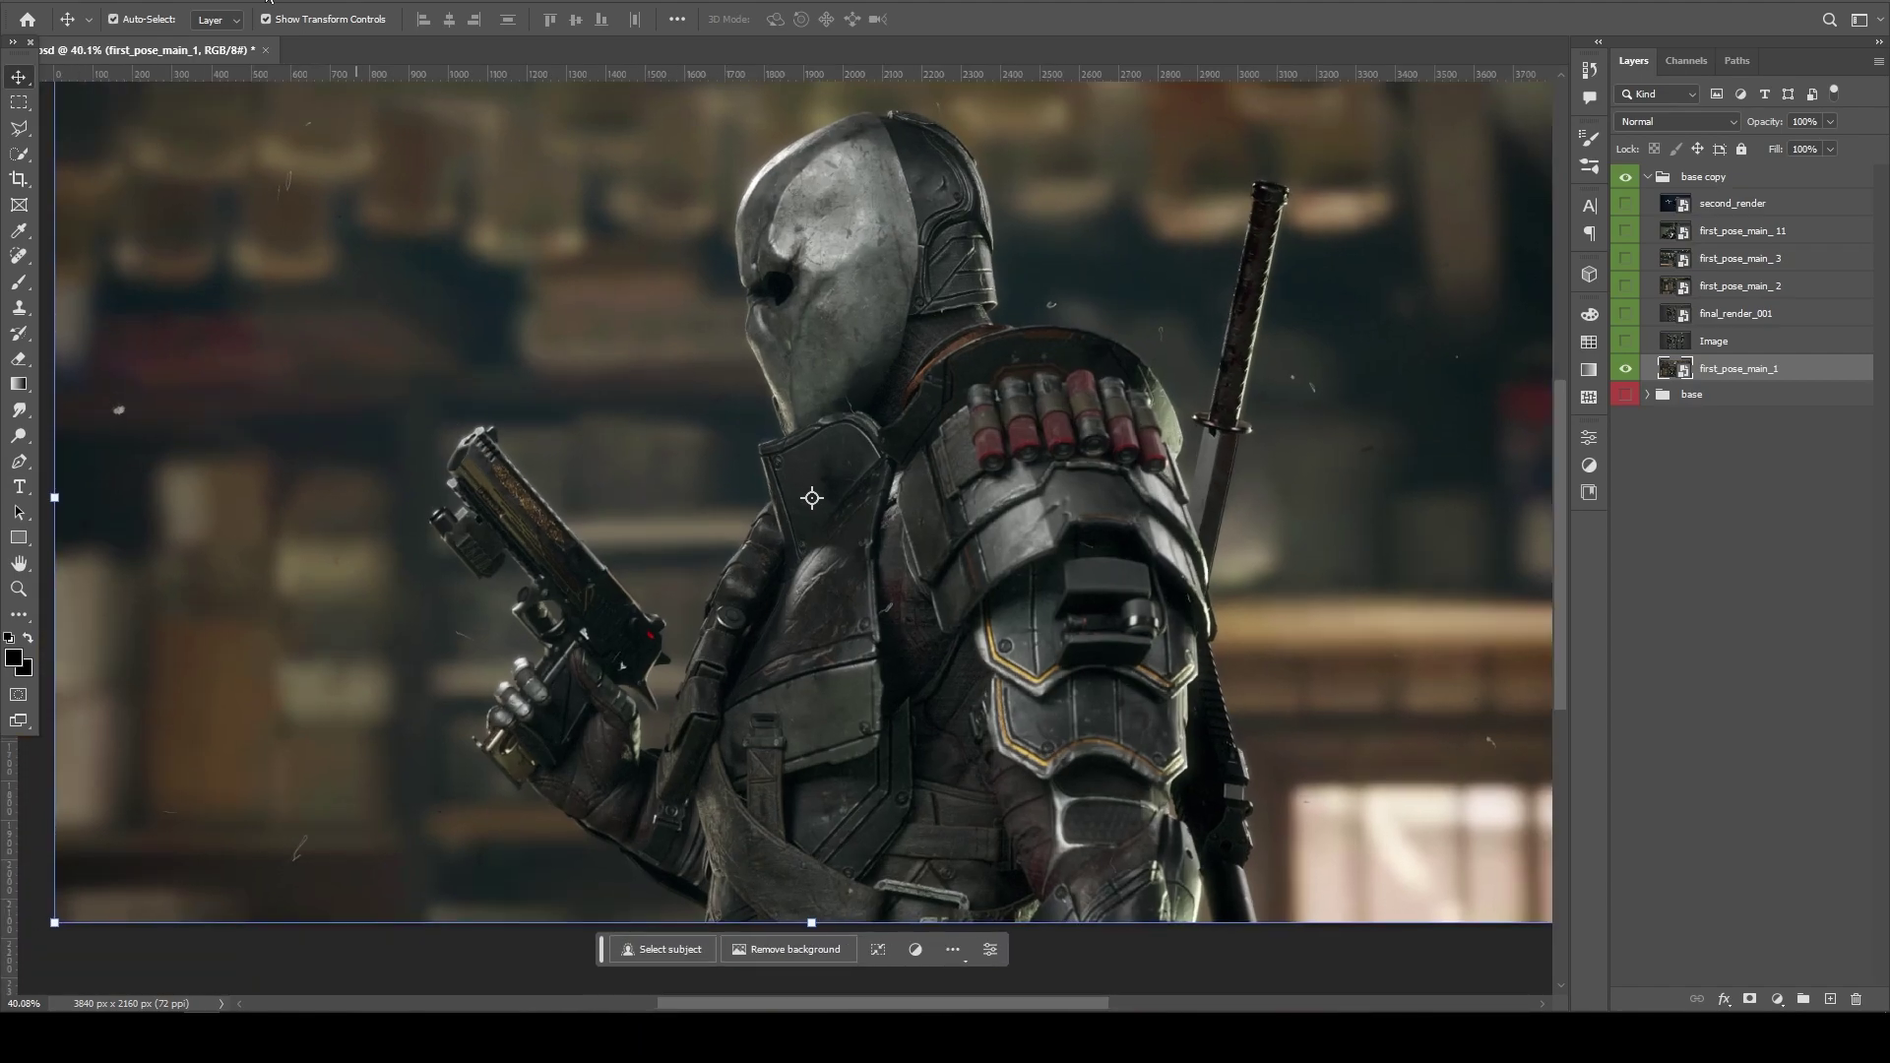
key(alt+t)
key(Escape)
alt+scroll(905, 438, down, 3)
alt+drag(1359, 477, 1496, 472)
drag(946, 394, 958, 442)
key(Return)
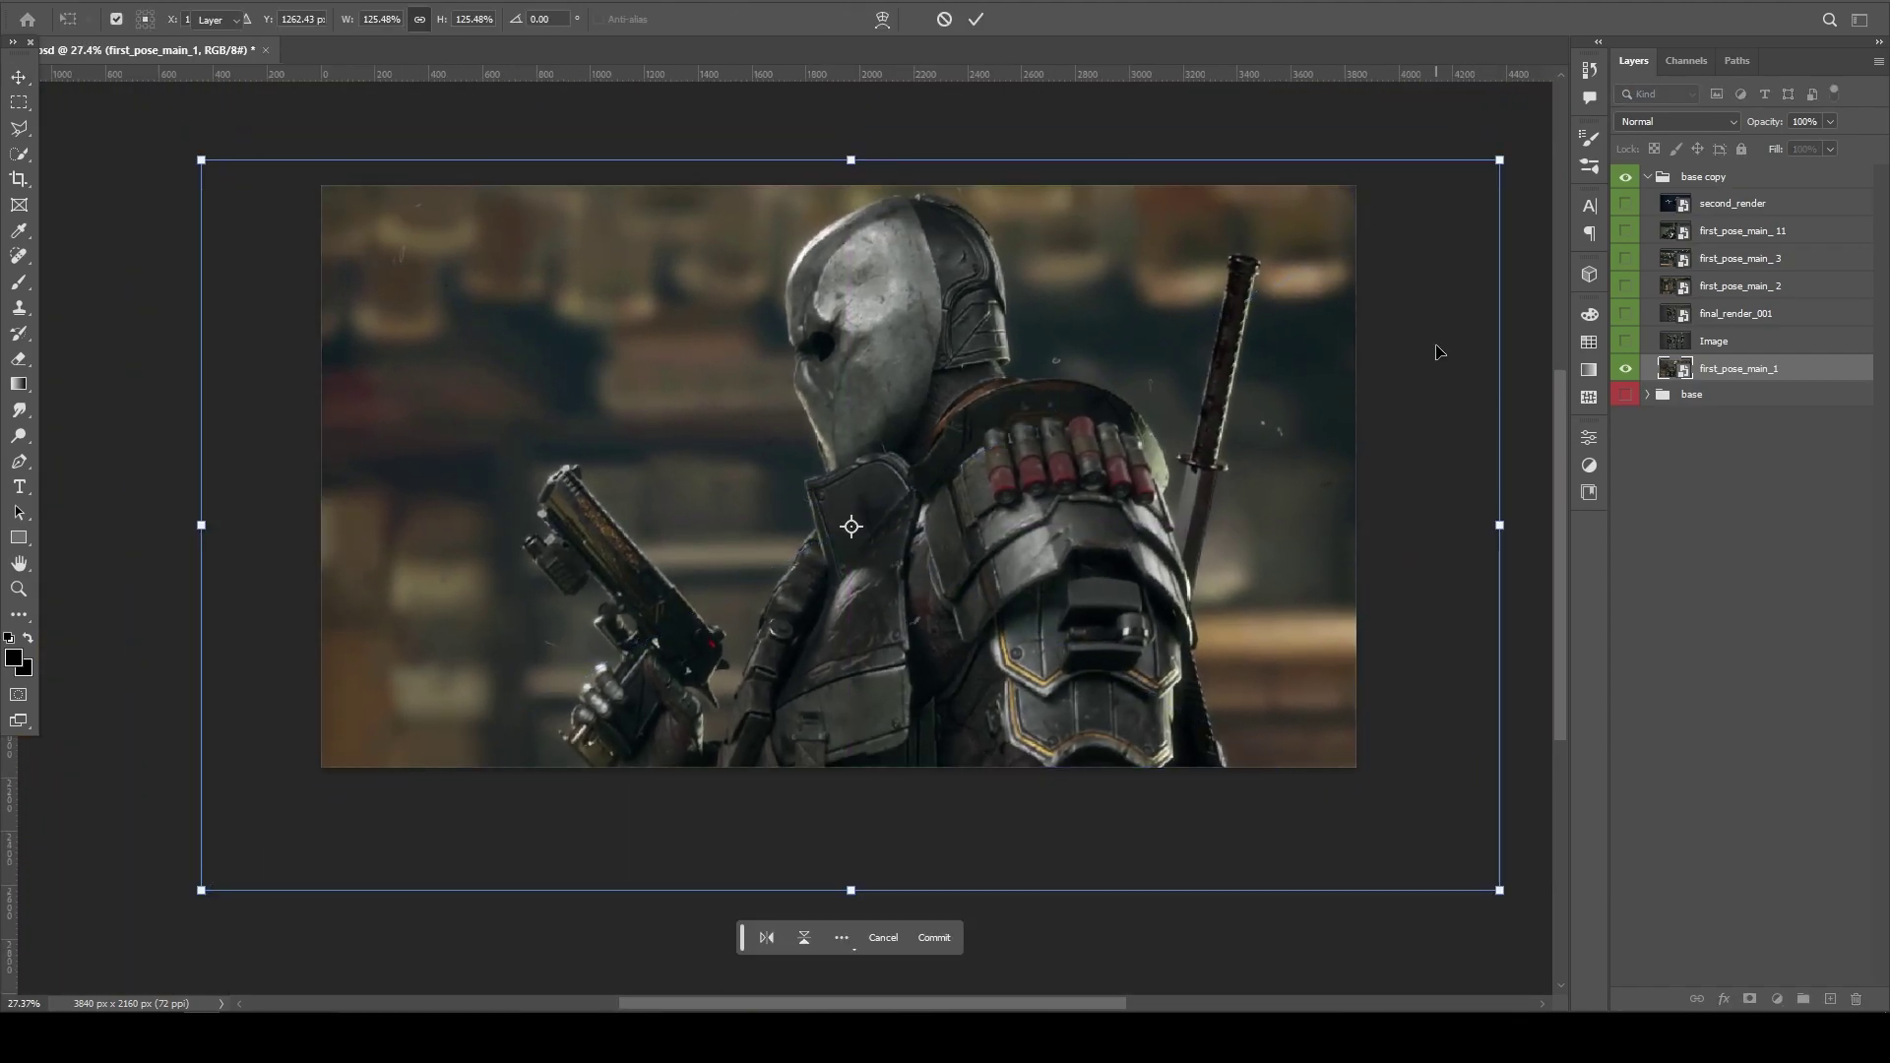
Step: Apply the Camera Raw Filter to the first_pose_main_1 layer
alt+scroll(815, 333, up, 3)
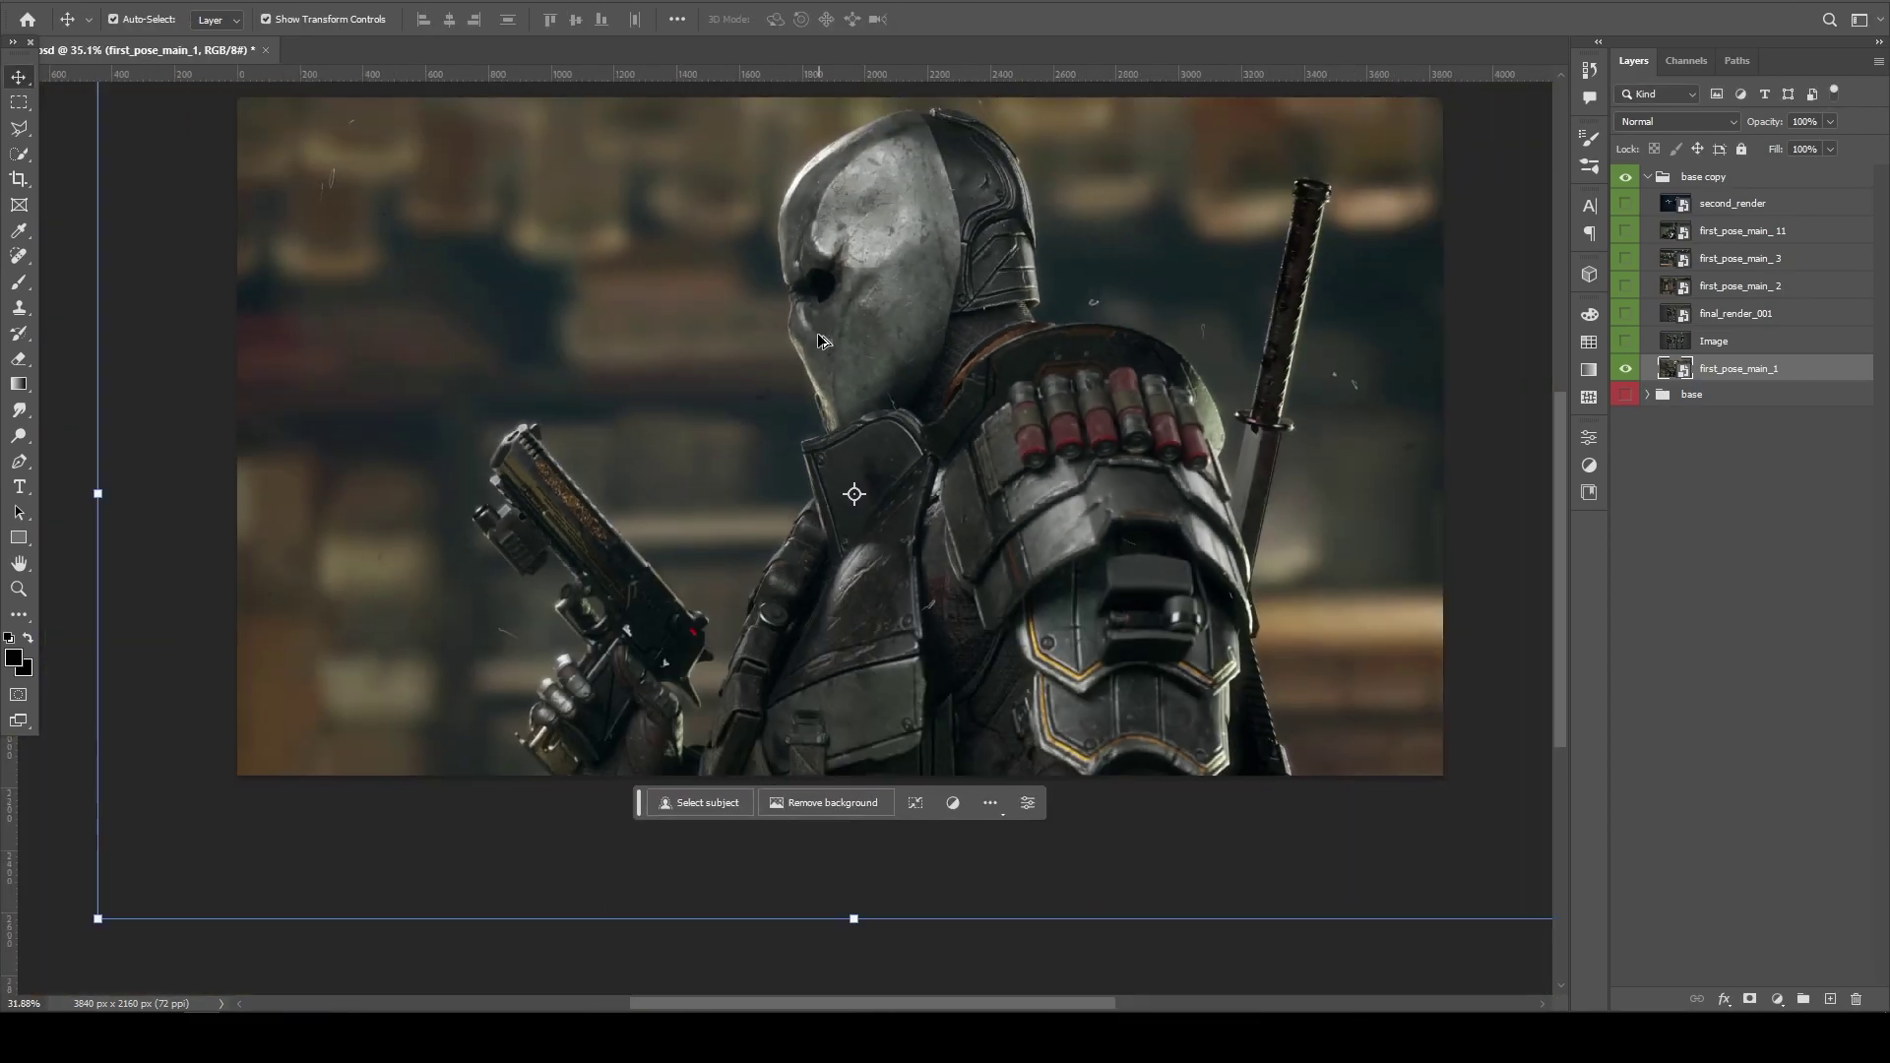
alt+scroll(817, 341, up, 2)
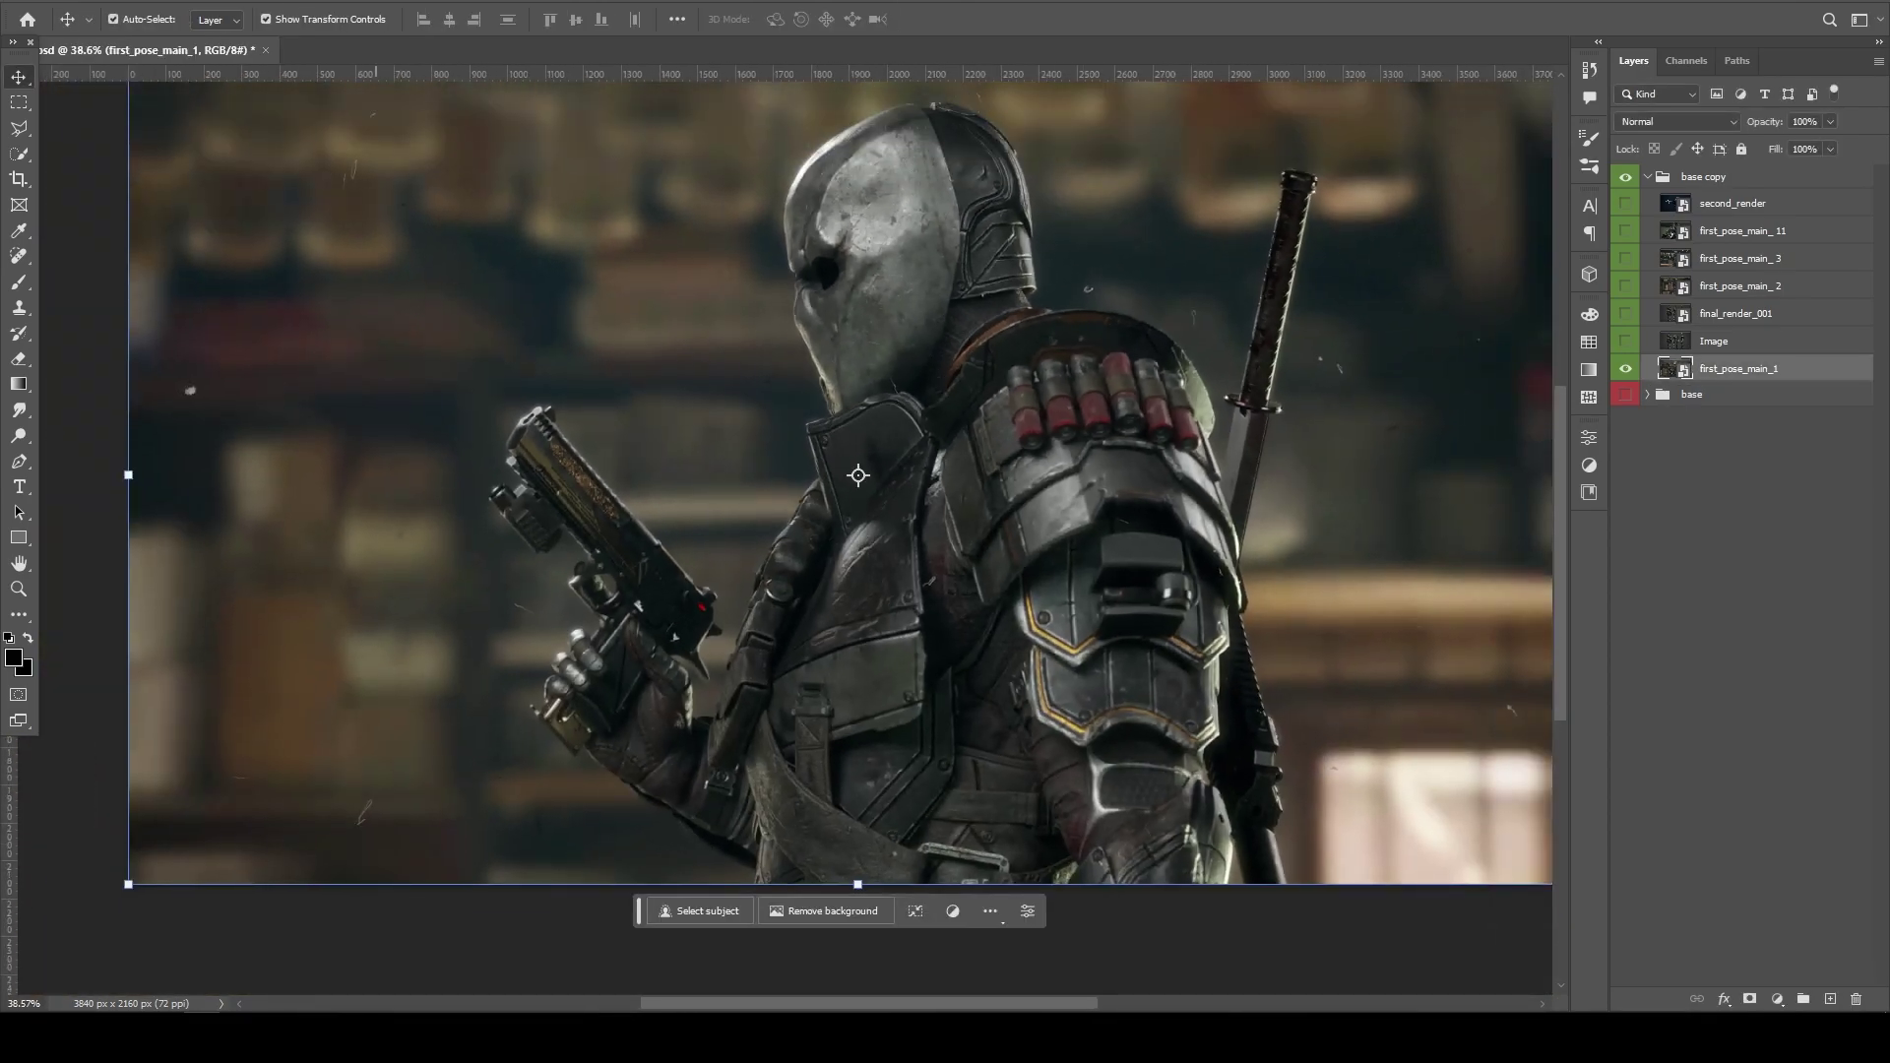
key(alt+t)
click(394, 136)
Step: Cool the white balance temperature, set Texture to +100 and add Clarity
scroll(853, 512, up, 2)
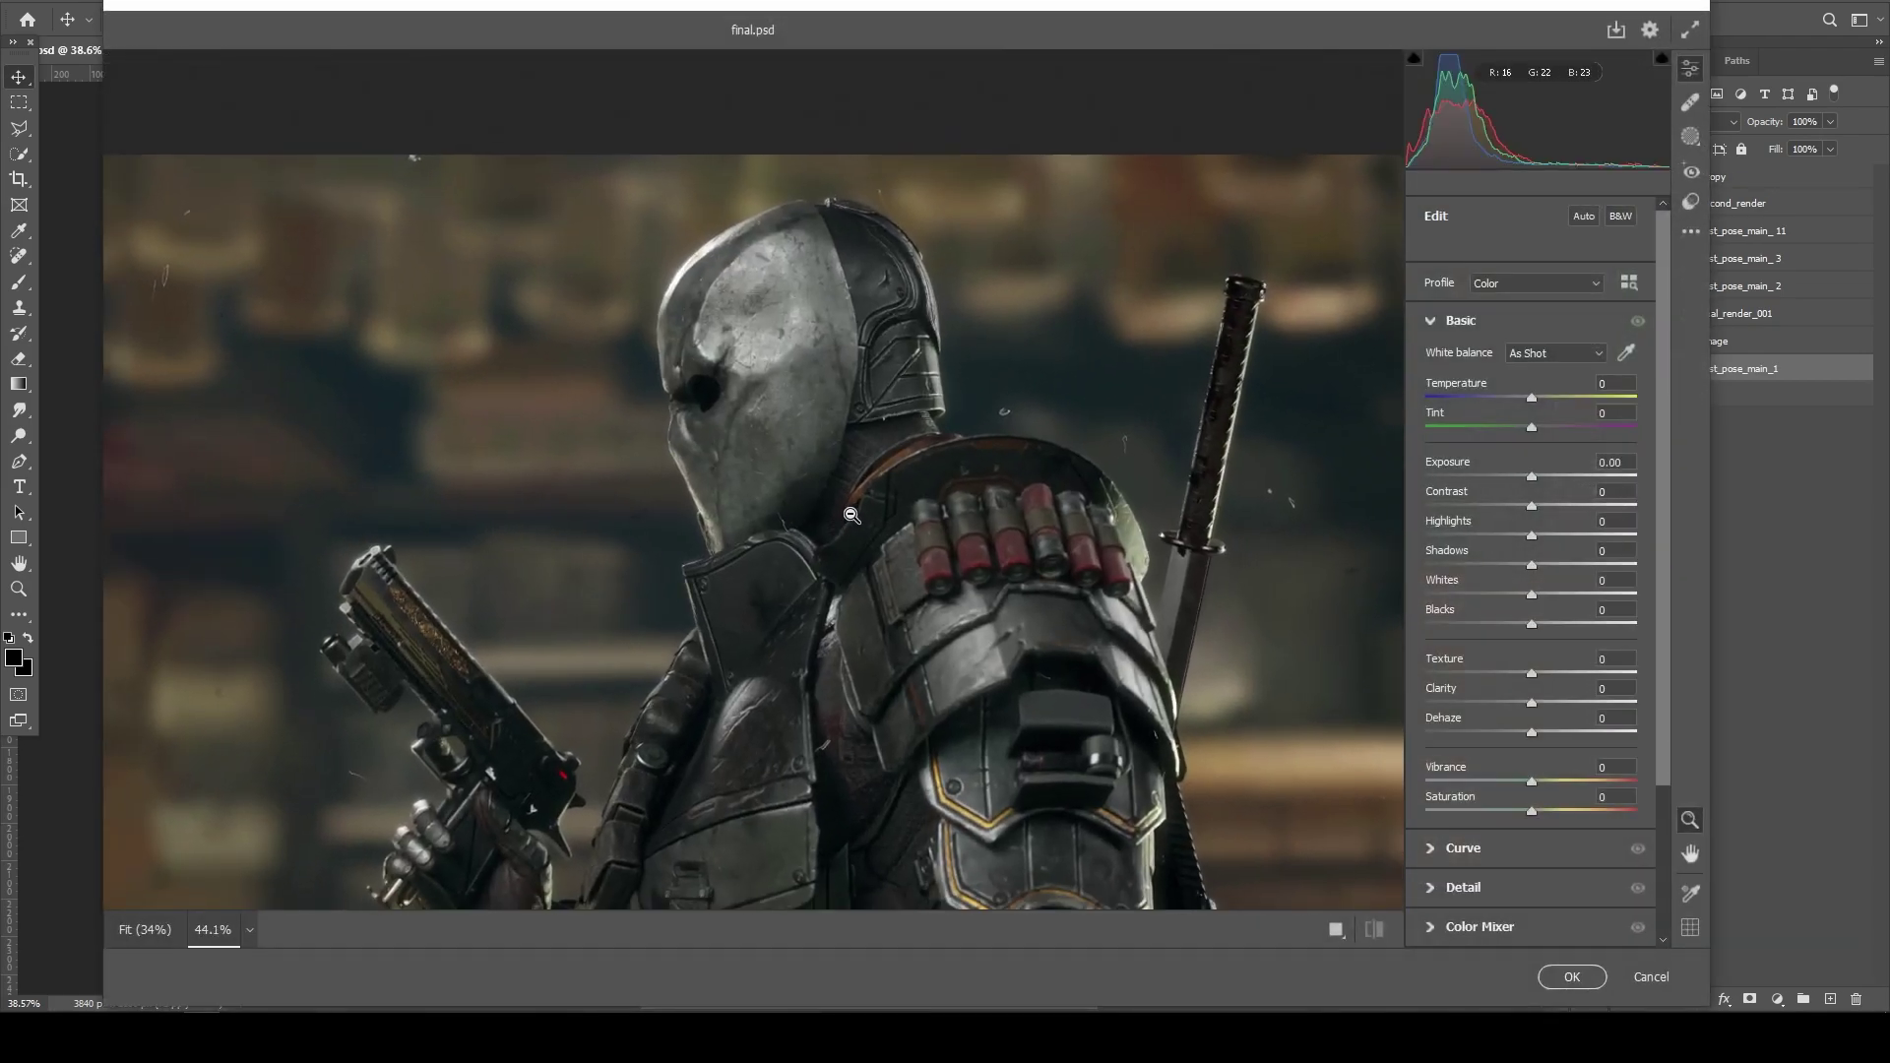
drag(853, 512, 853, 393)
drag(1530, 398, 1564, 534)
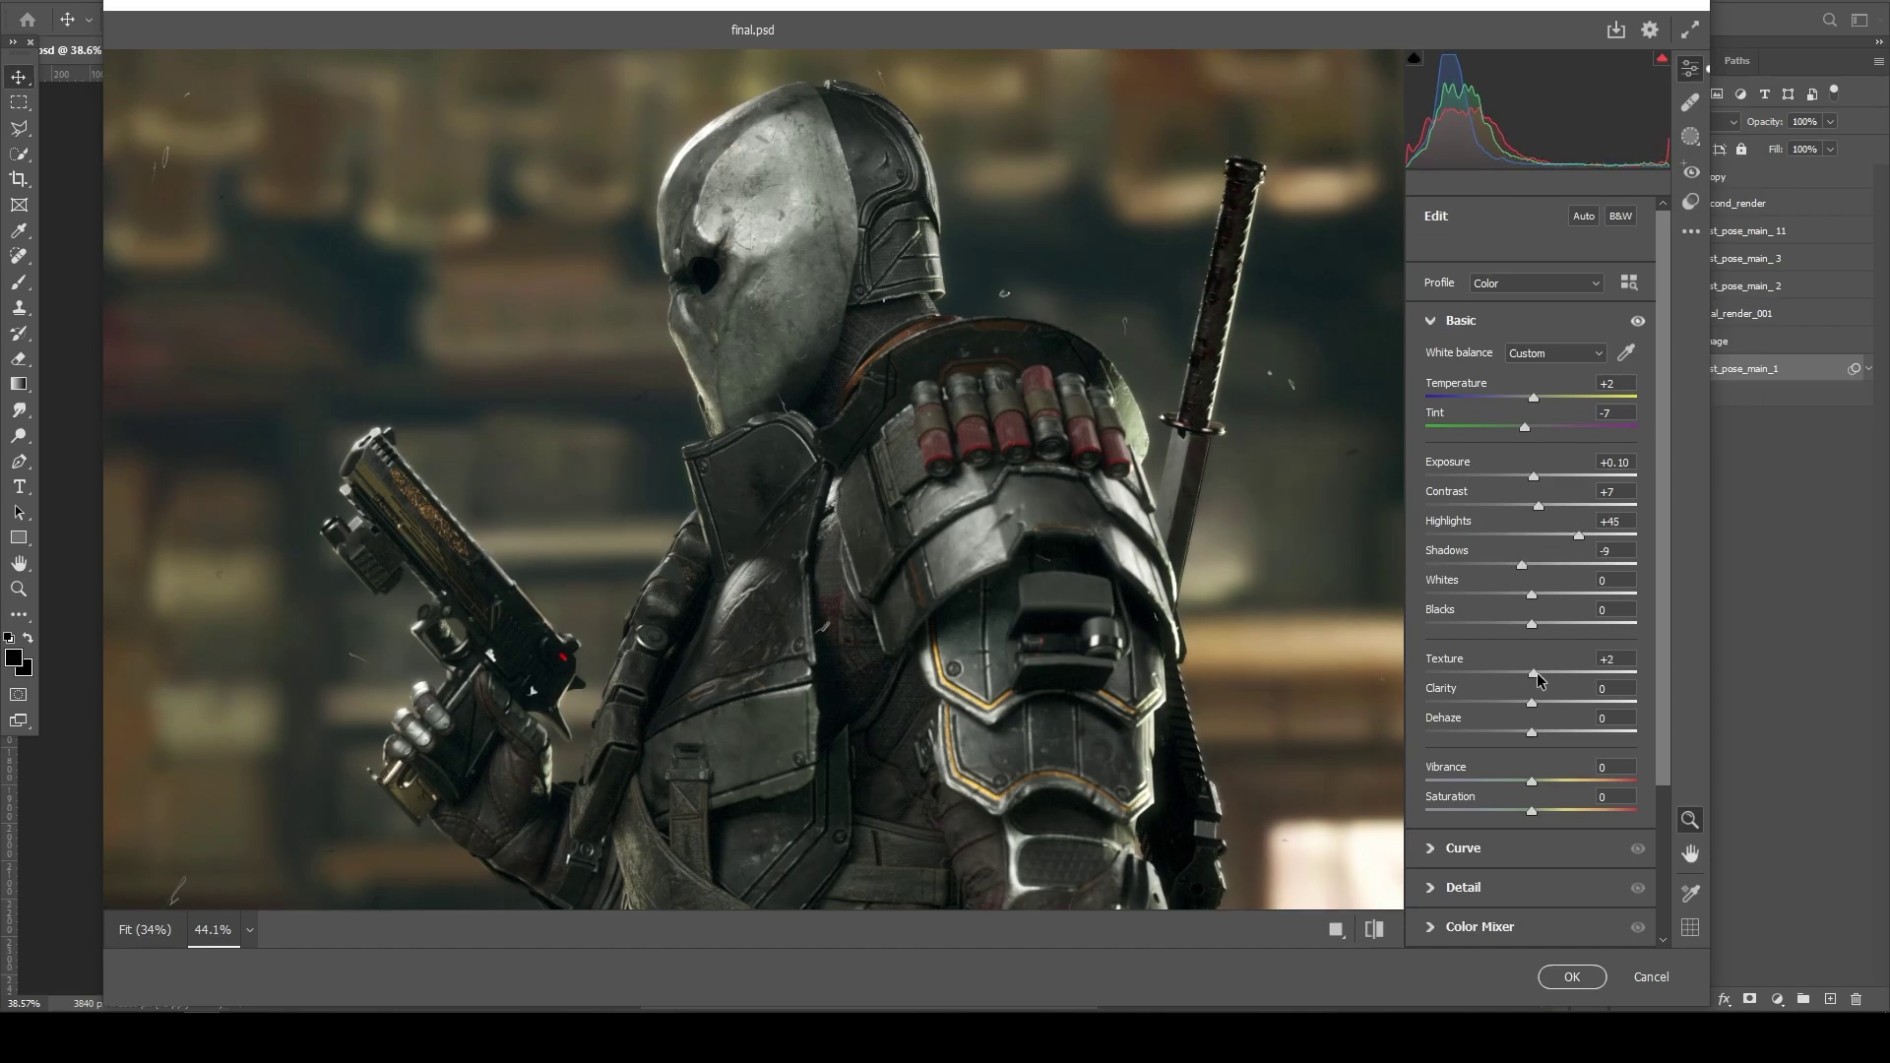
drag(1543, 680, 1641, 679)
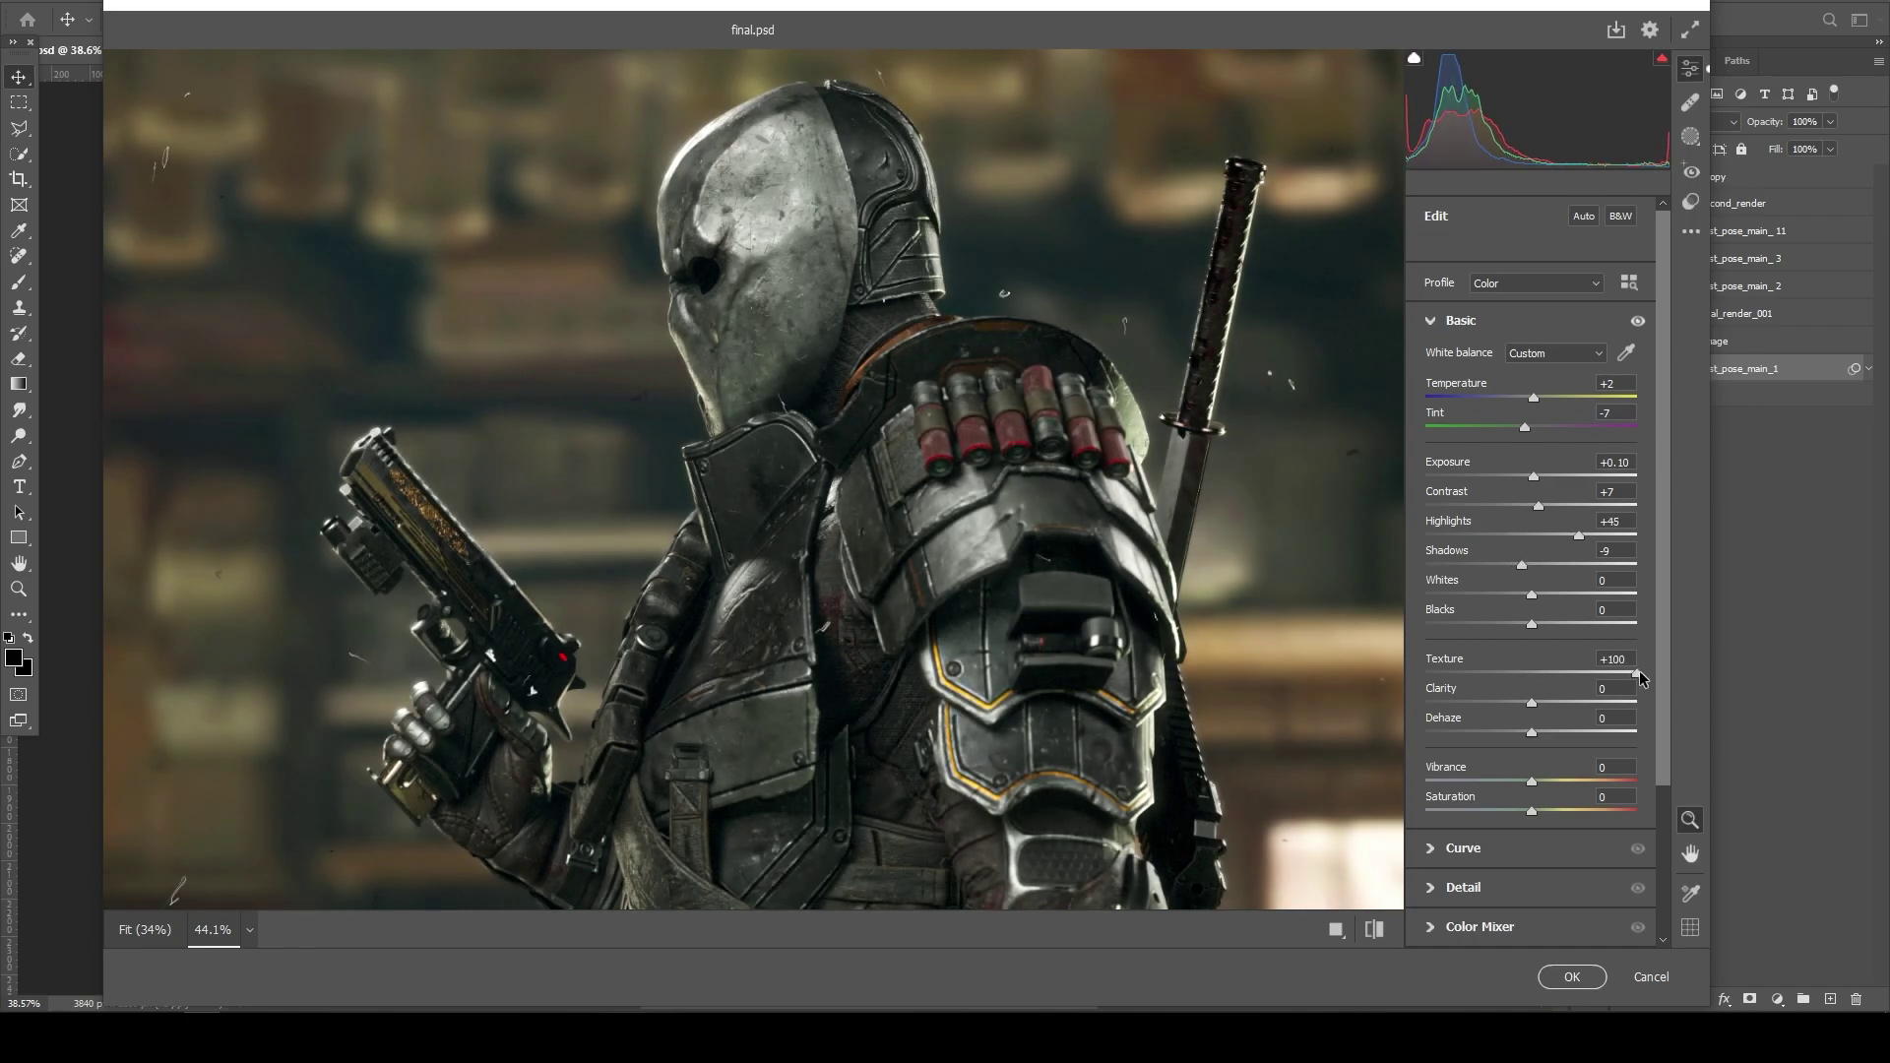
drag(1533, 703, 1637, 726)
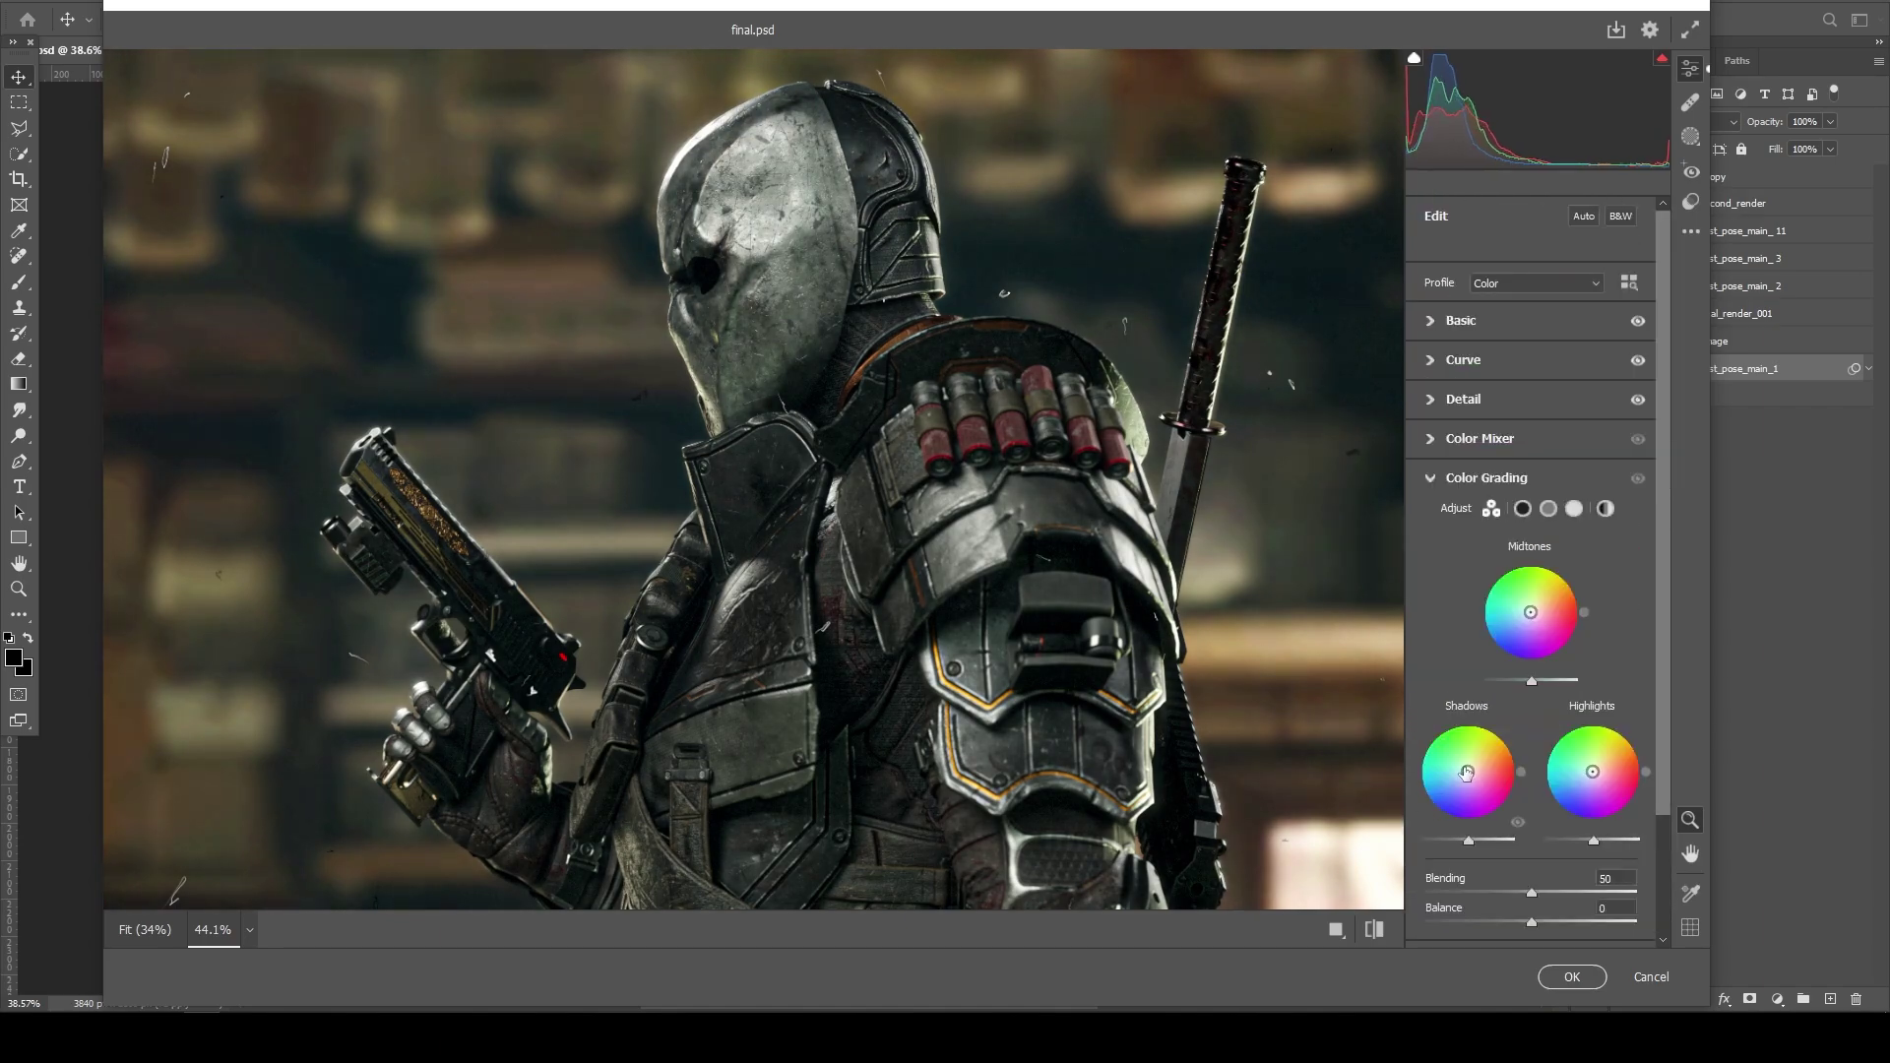
Step: Tint shadows teal, midtones blue and highlights green, with Blending 36 and Balance +1
drag(1467, 771, 1463, 771)
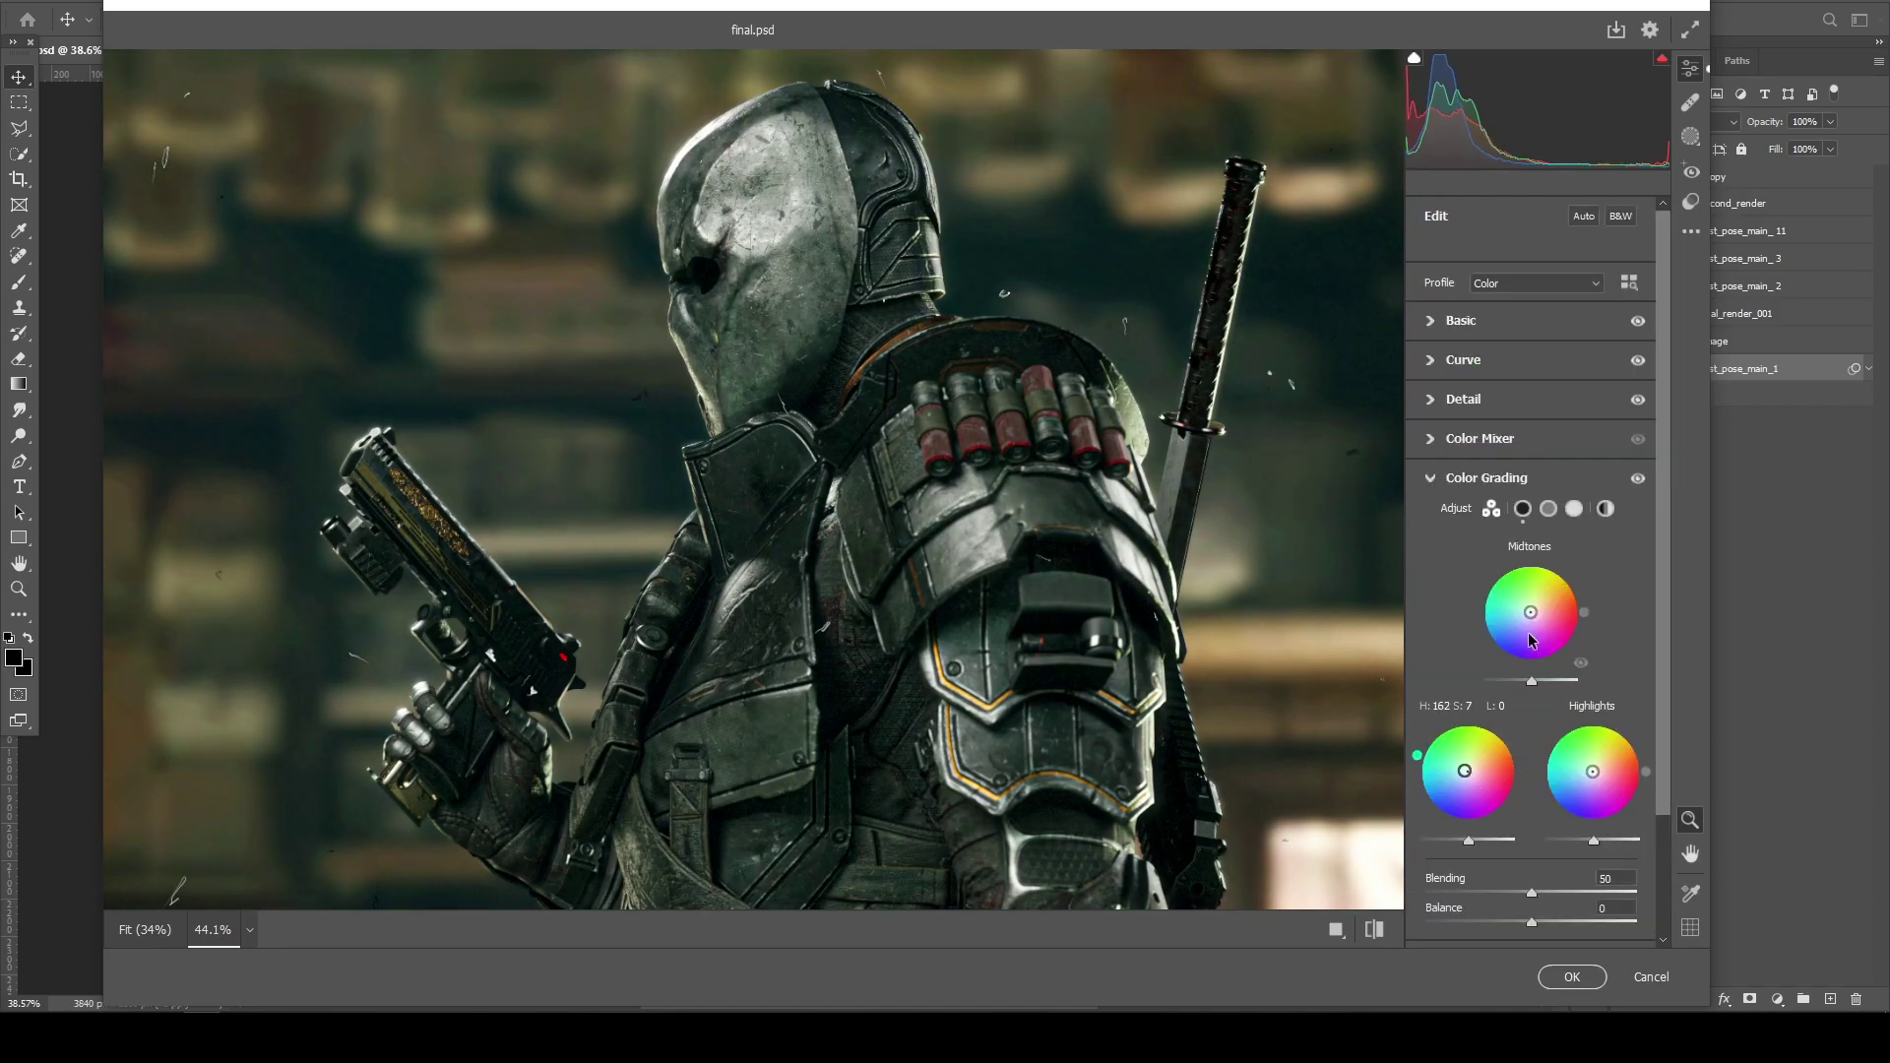
drag(1530, 614, 1529, 614)
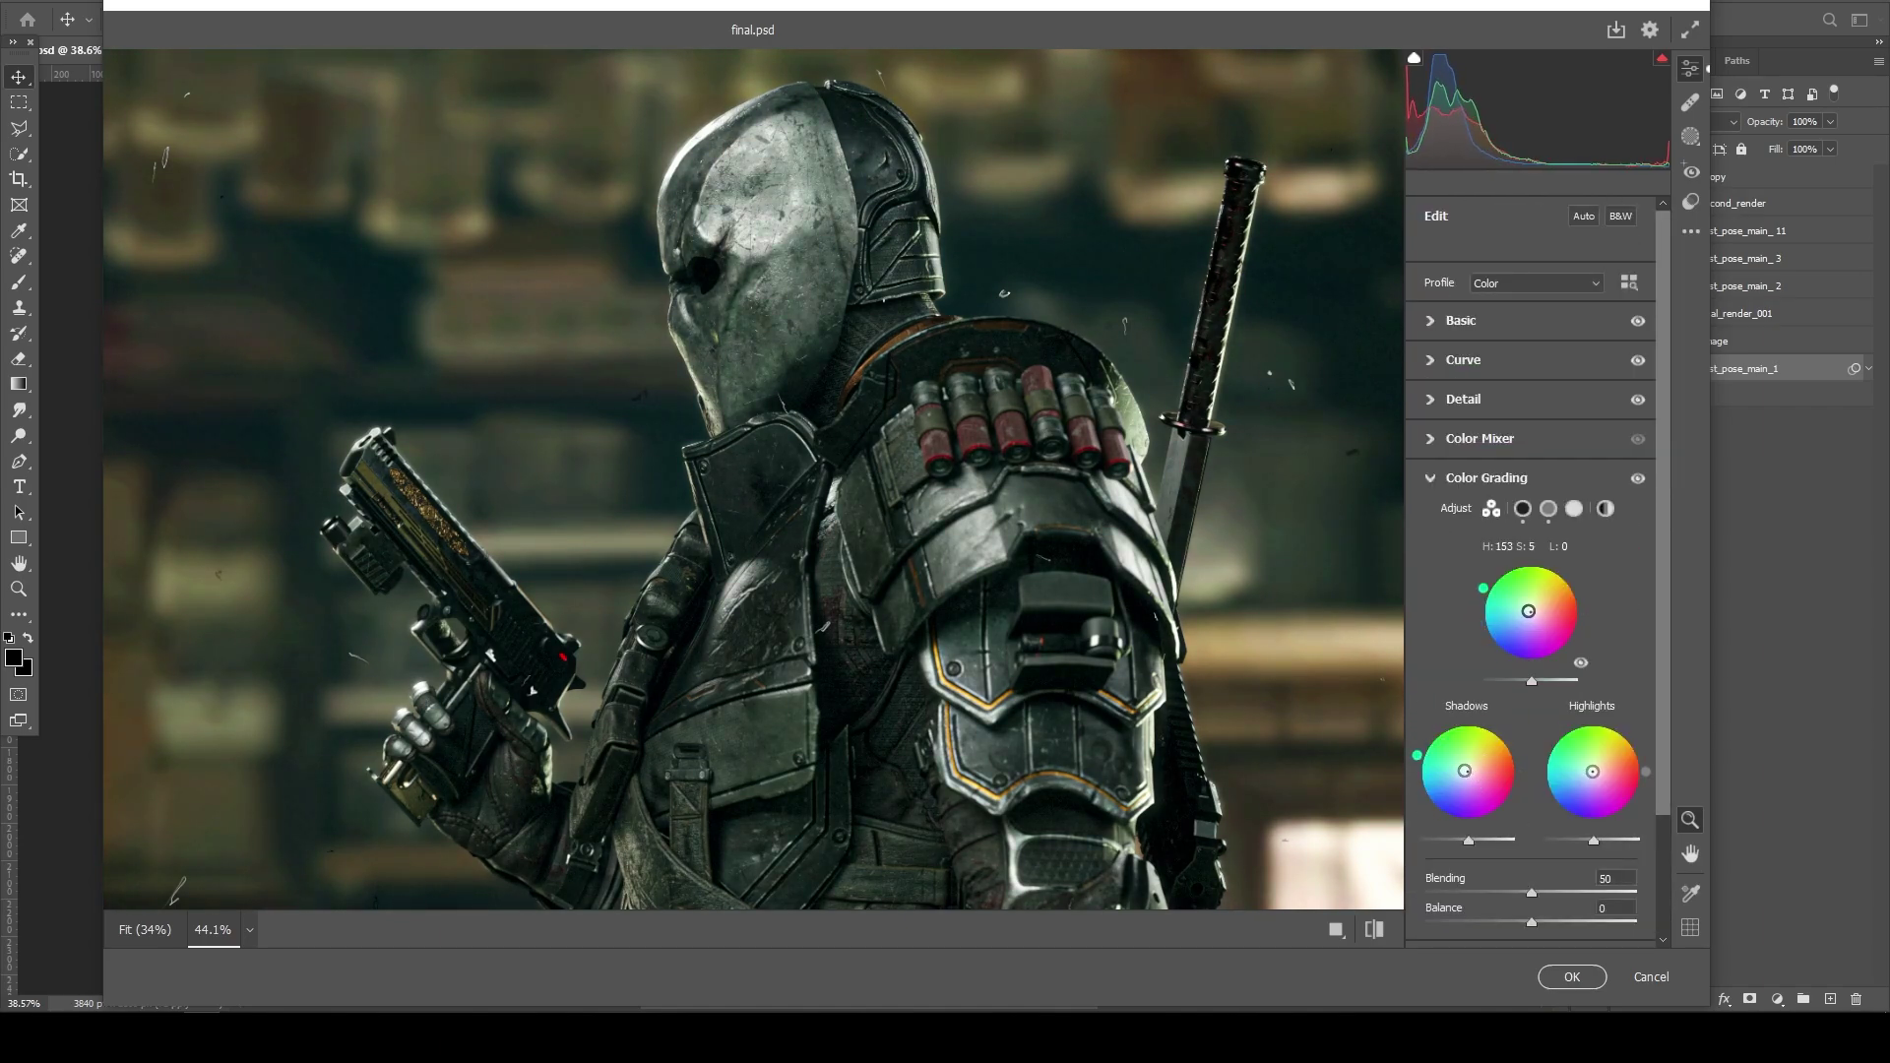
drag(1592, 778, 1585, 770)
mouse_move(1531, 893)
mouse_down()
mouse_move(1417, 896)
mouse_move(1543, 901)
mouse_move(1541, 921)
mouse_up()
drag(1372, 933, 1507, 930)
scroll(1506, 791, down, 3)
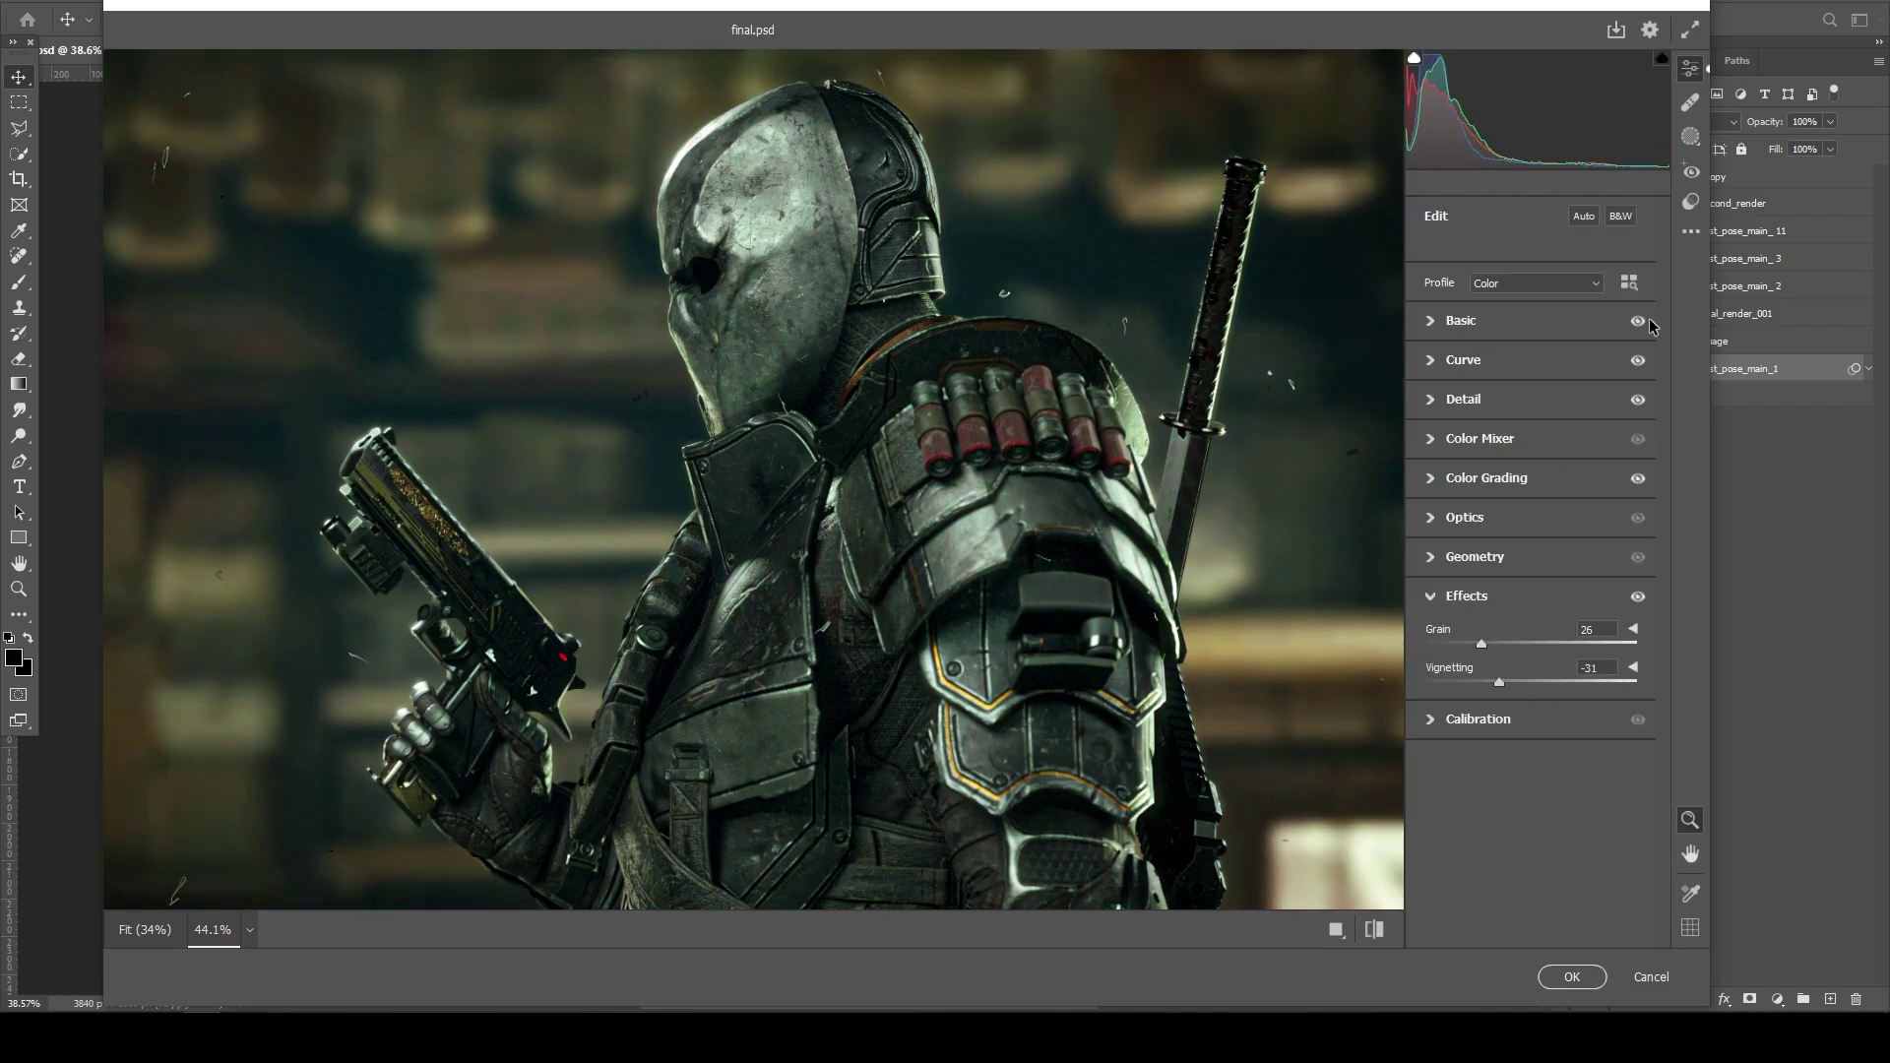
Step: Save the current Camera Raw grade as a settings file
click(1690, 230)
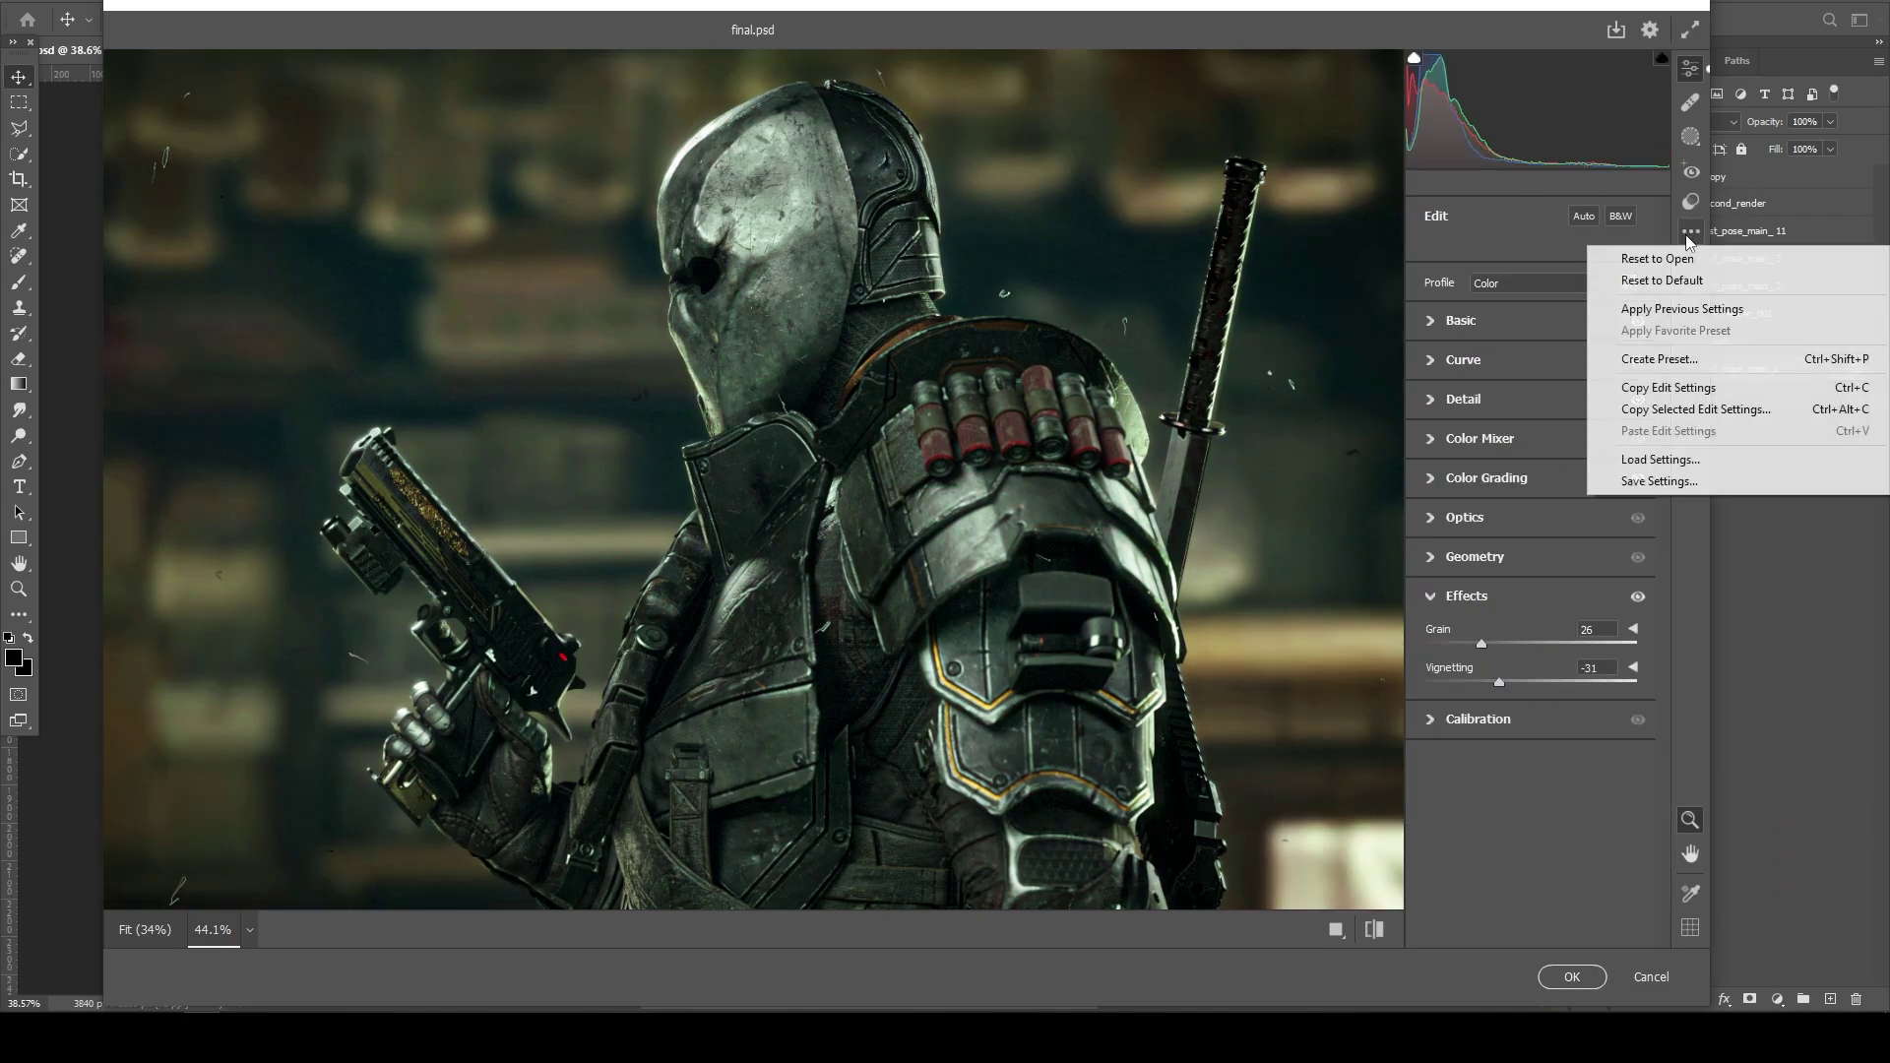
click(1661, 481)
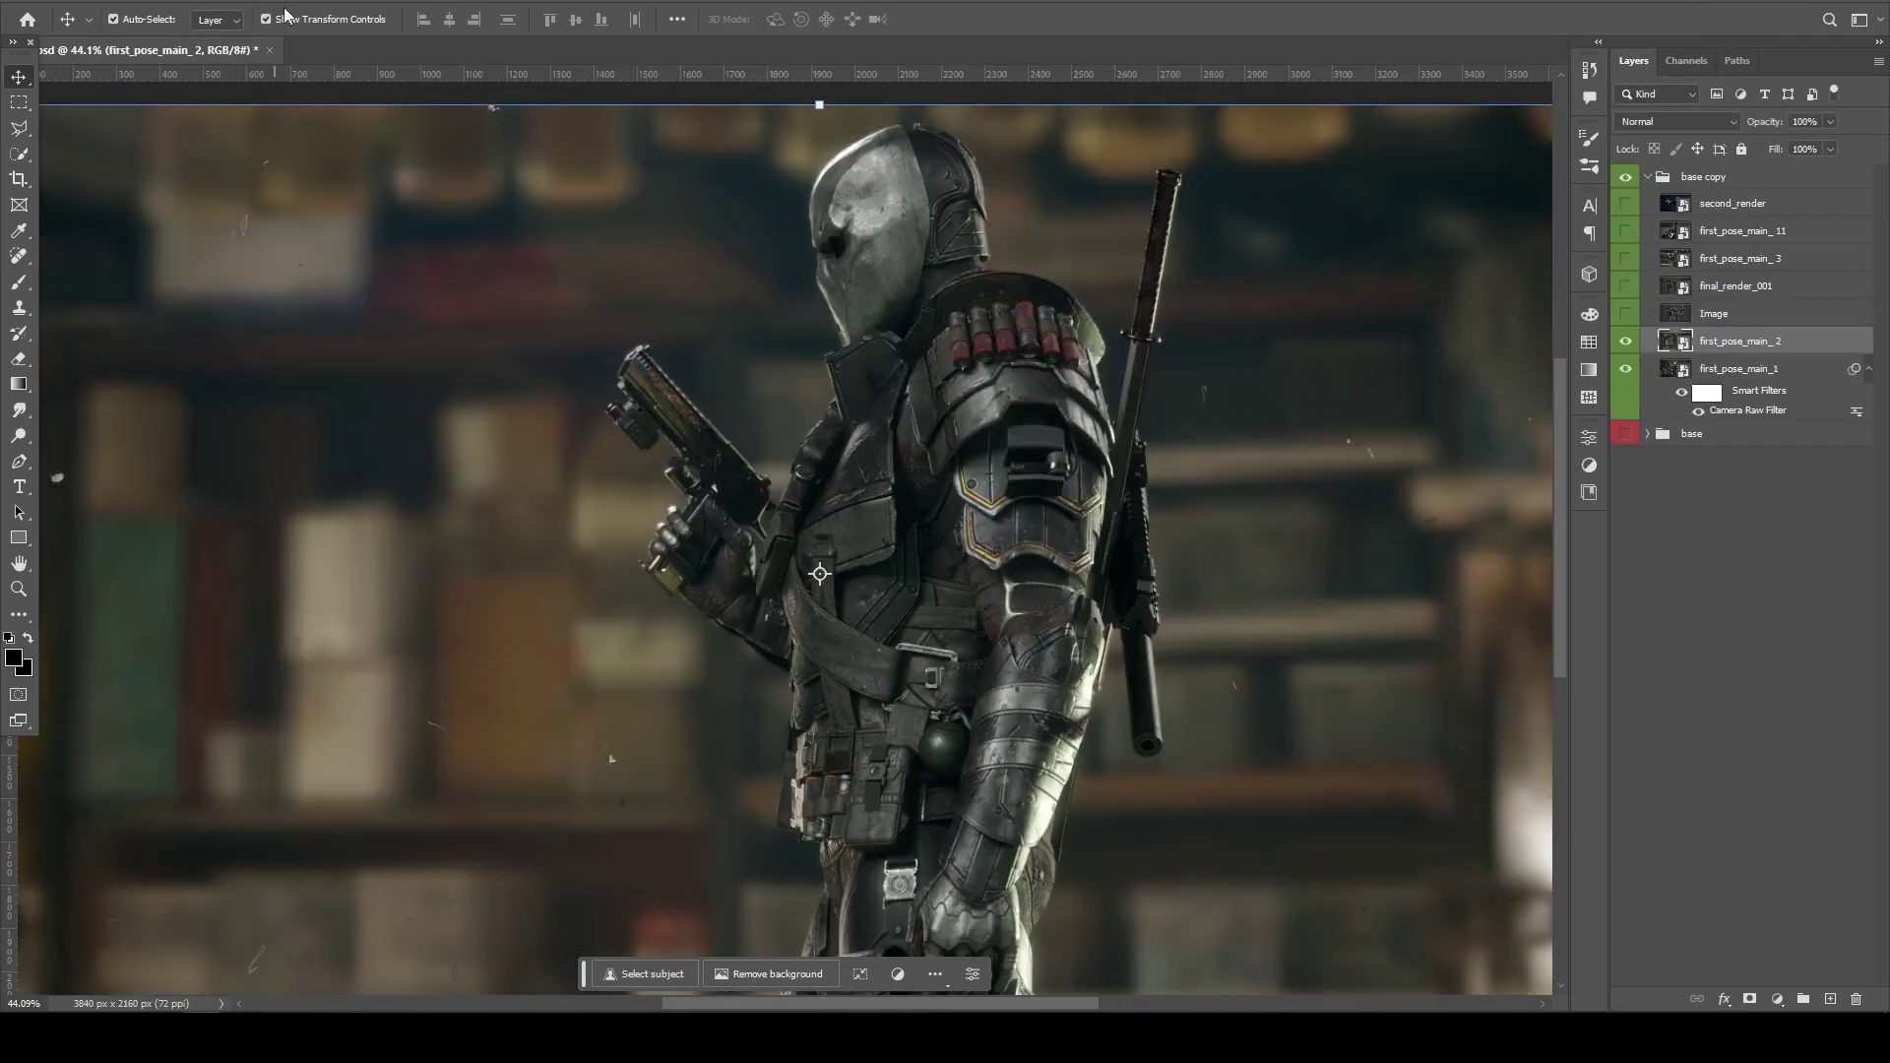
click(280, 2)
Step: Load the saved grade onto the next render layer and reset its Shadows tint to neutral
click(423, 136)
click(1690, 230)
click(1631, 458)
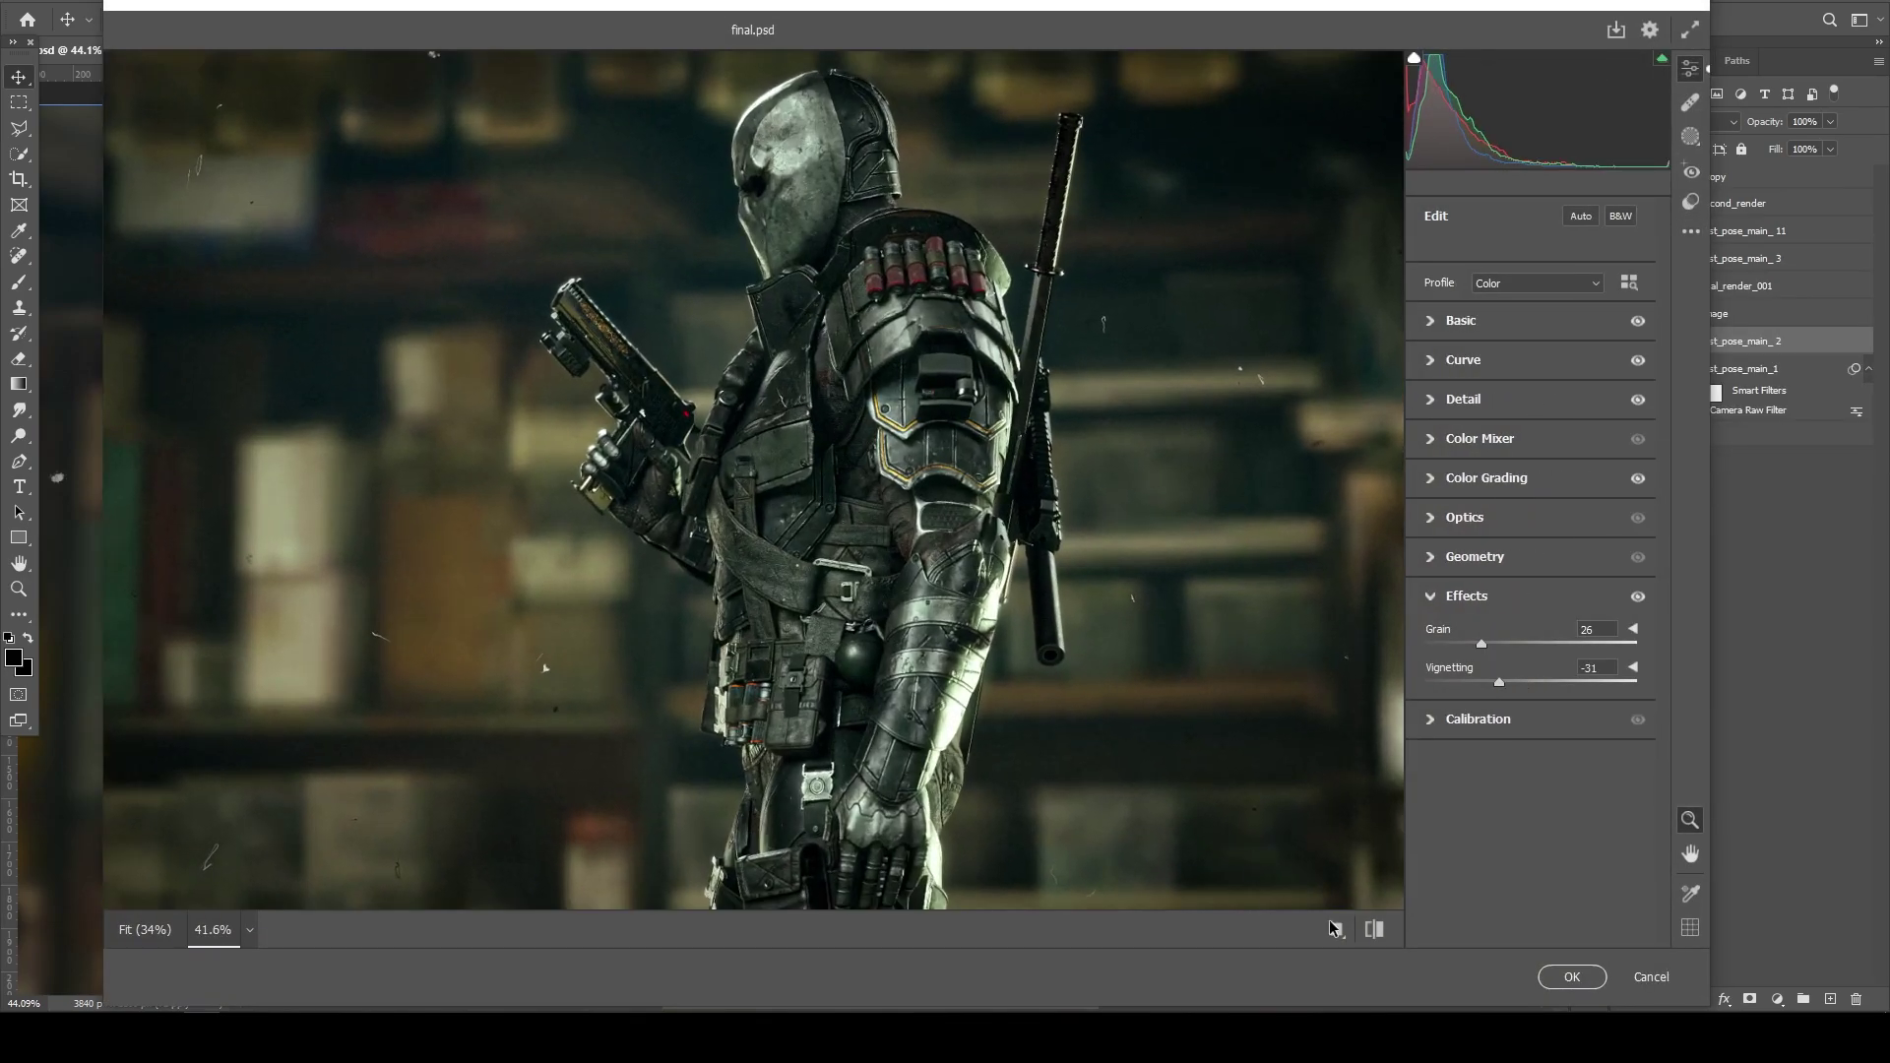
alt+scroll(1353, 628, up, 1)
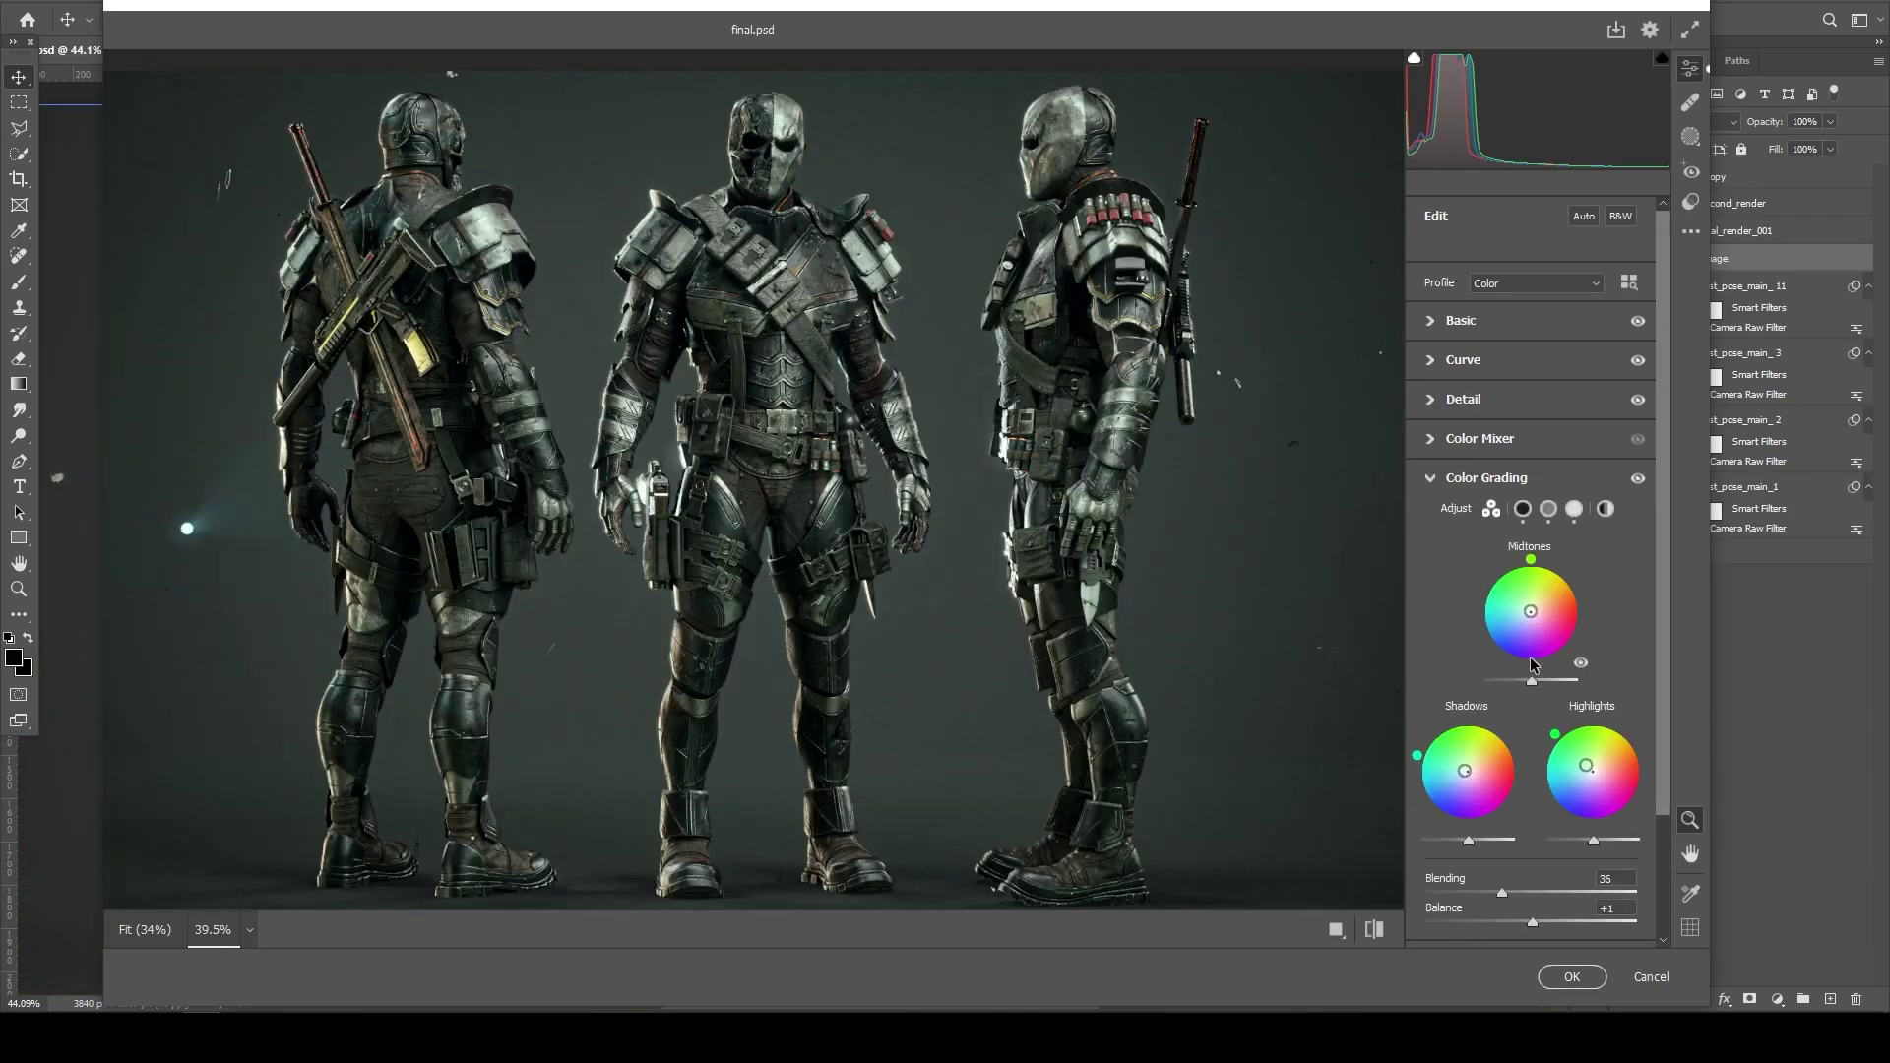
double_click(1466, 773)
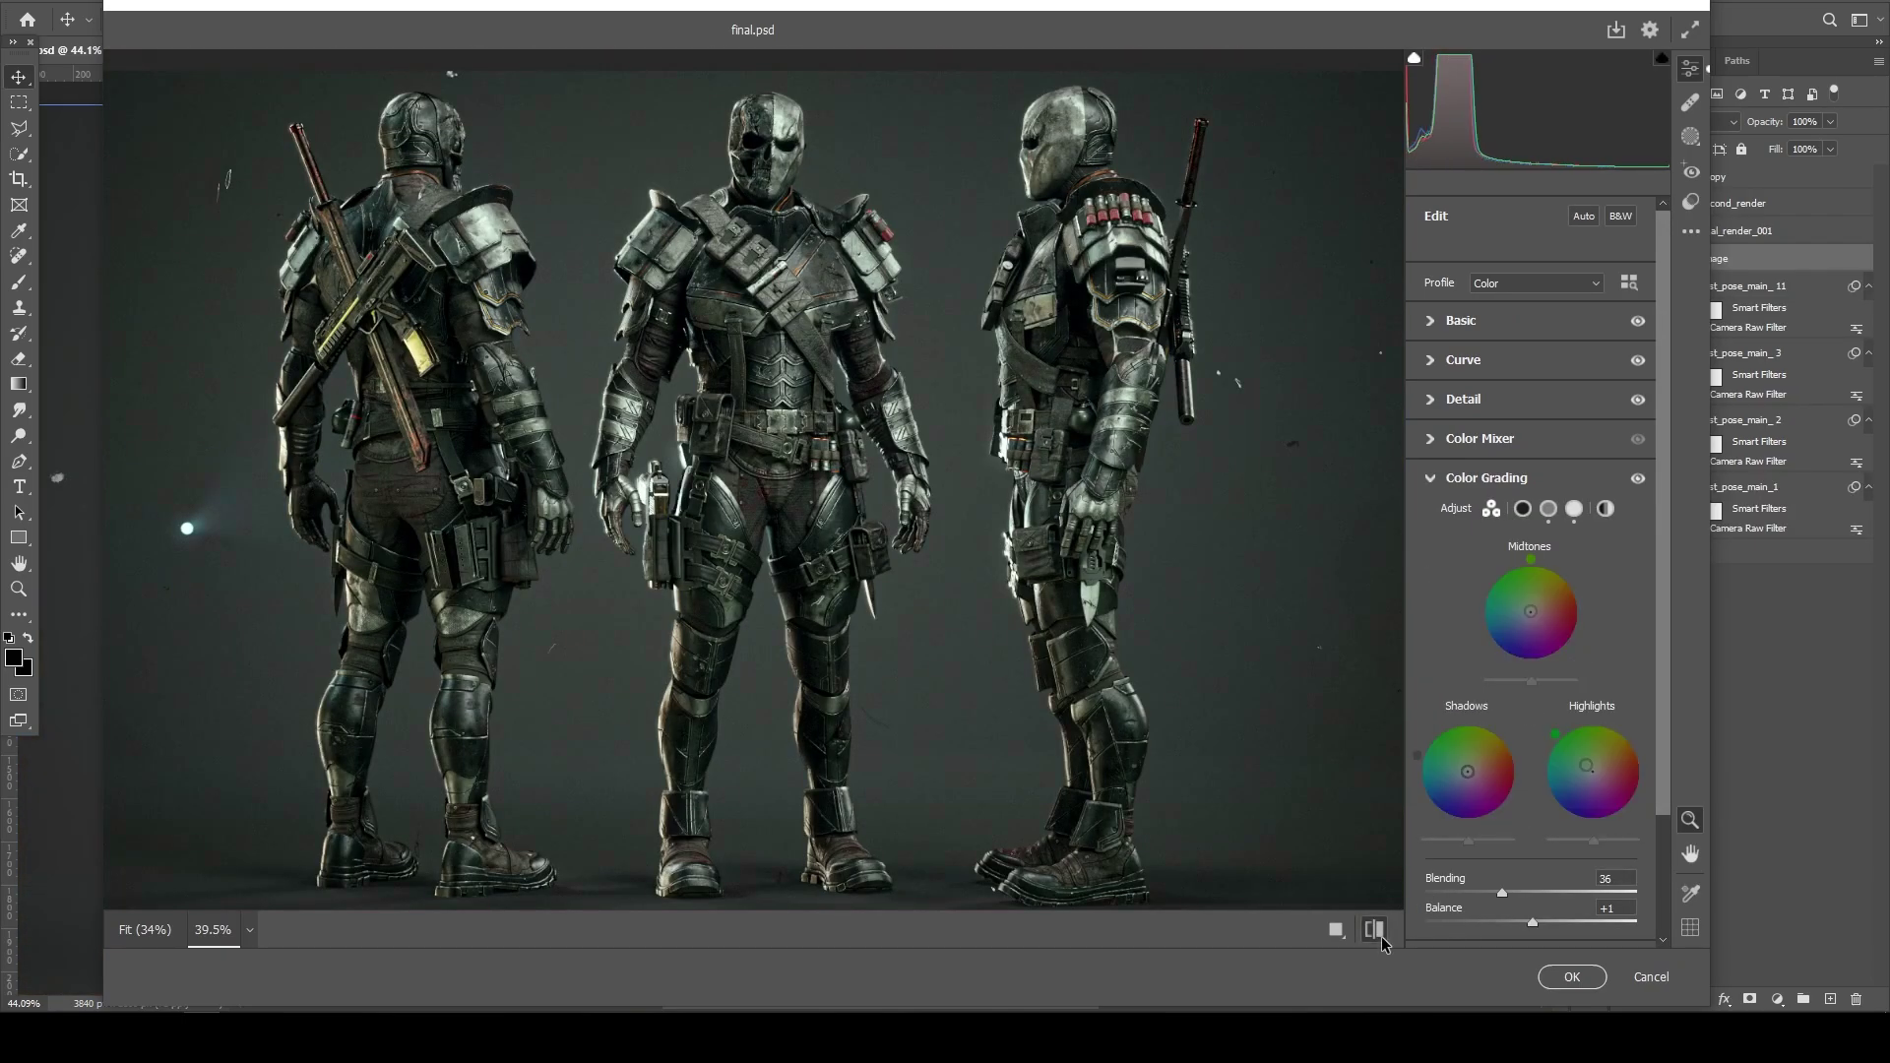
Step: Apply the grade, then show and select the final_render_001 layer
click(1572, 976)
click(1625, 231)
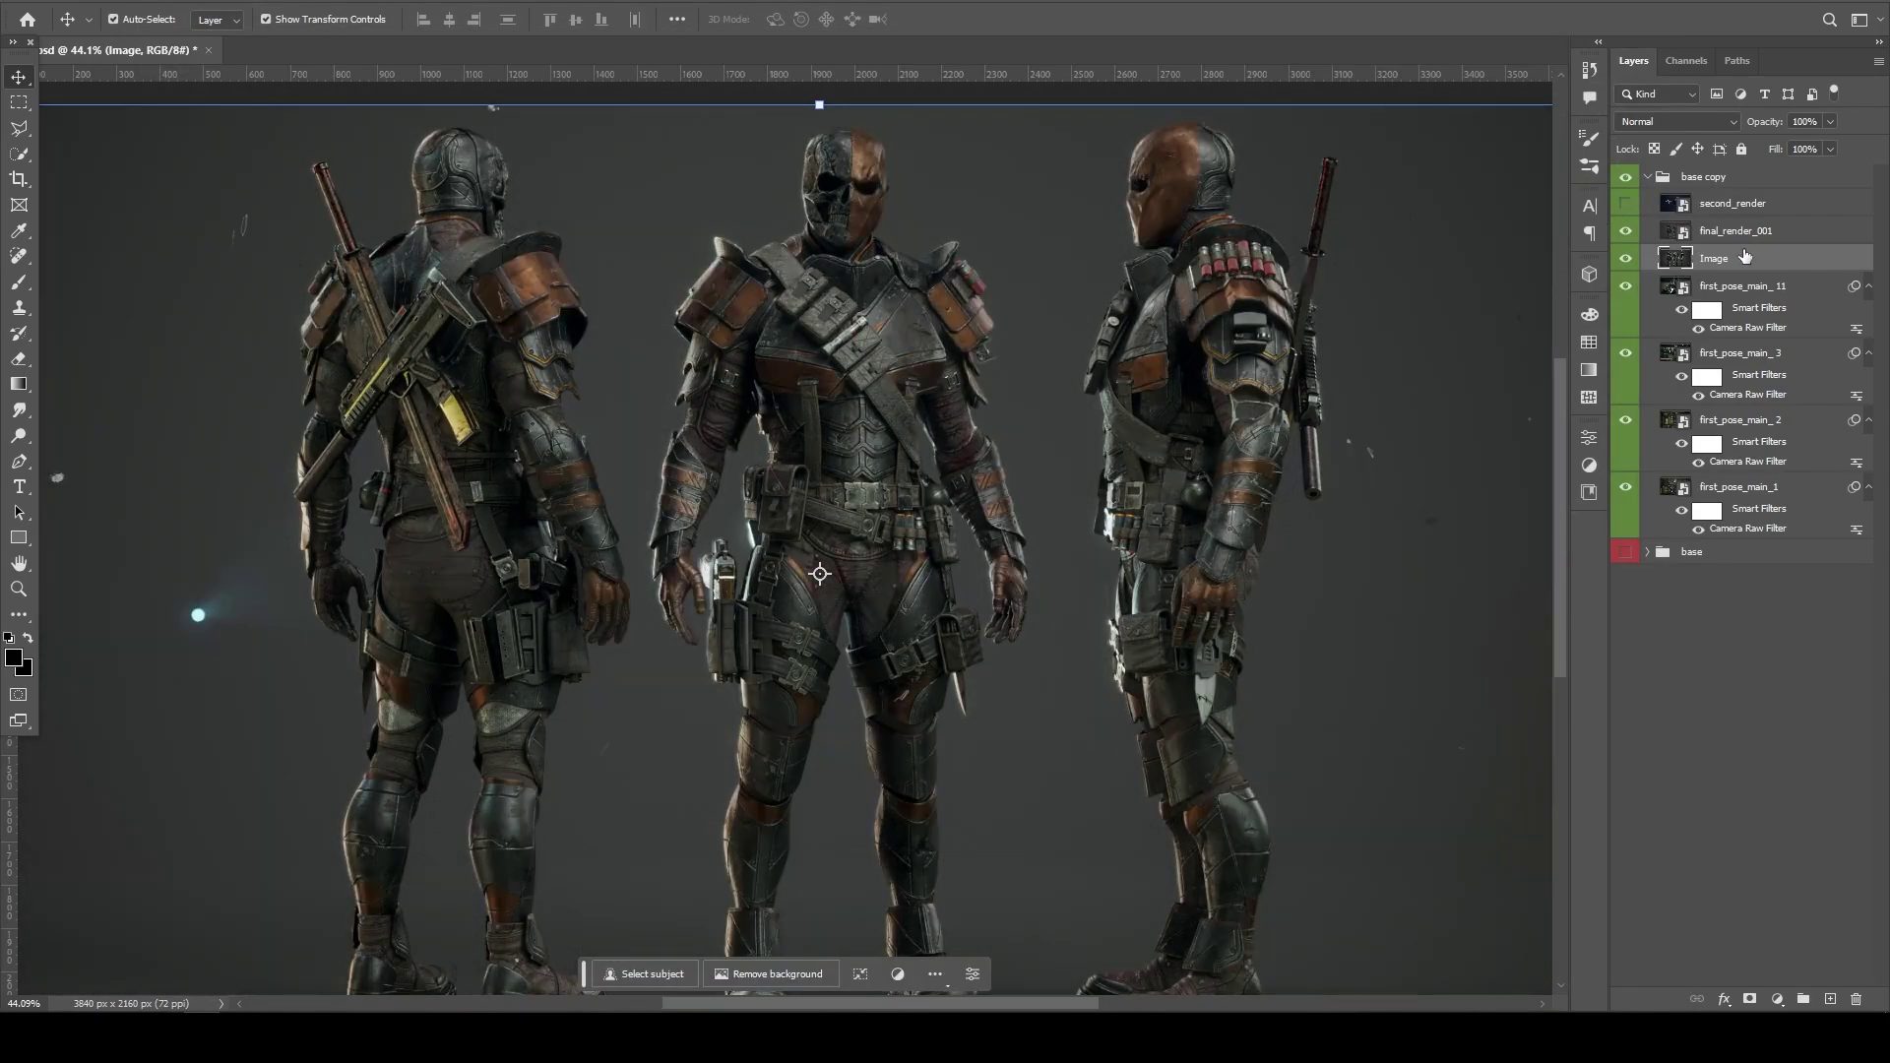
click(1735, 231)
Step: Load the saved grade settings onto final_render_001 in the Camera Raw Filter
click(276, 2)
click(334, 136)
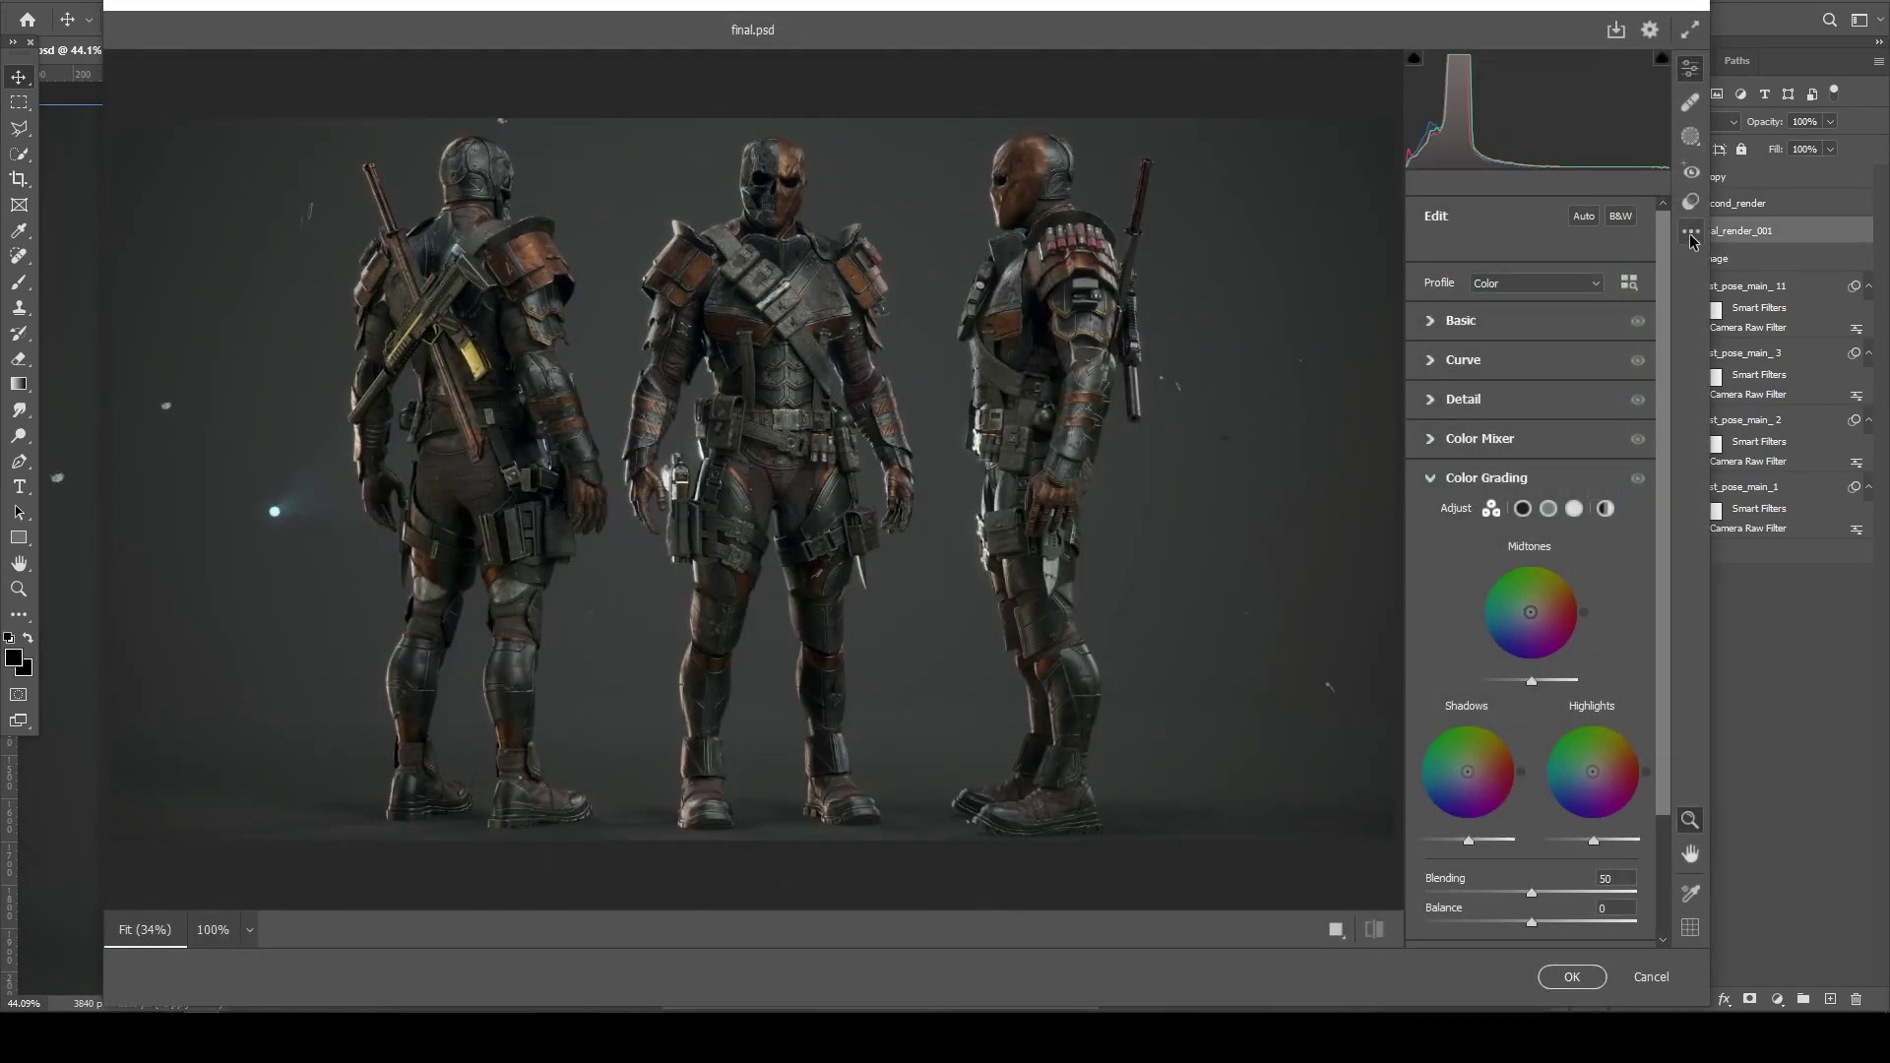
click(1691, 231)
click(1666, 456)
click(877, 860)
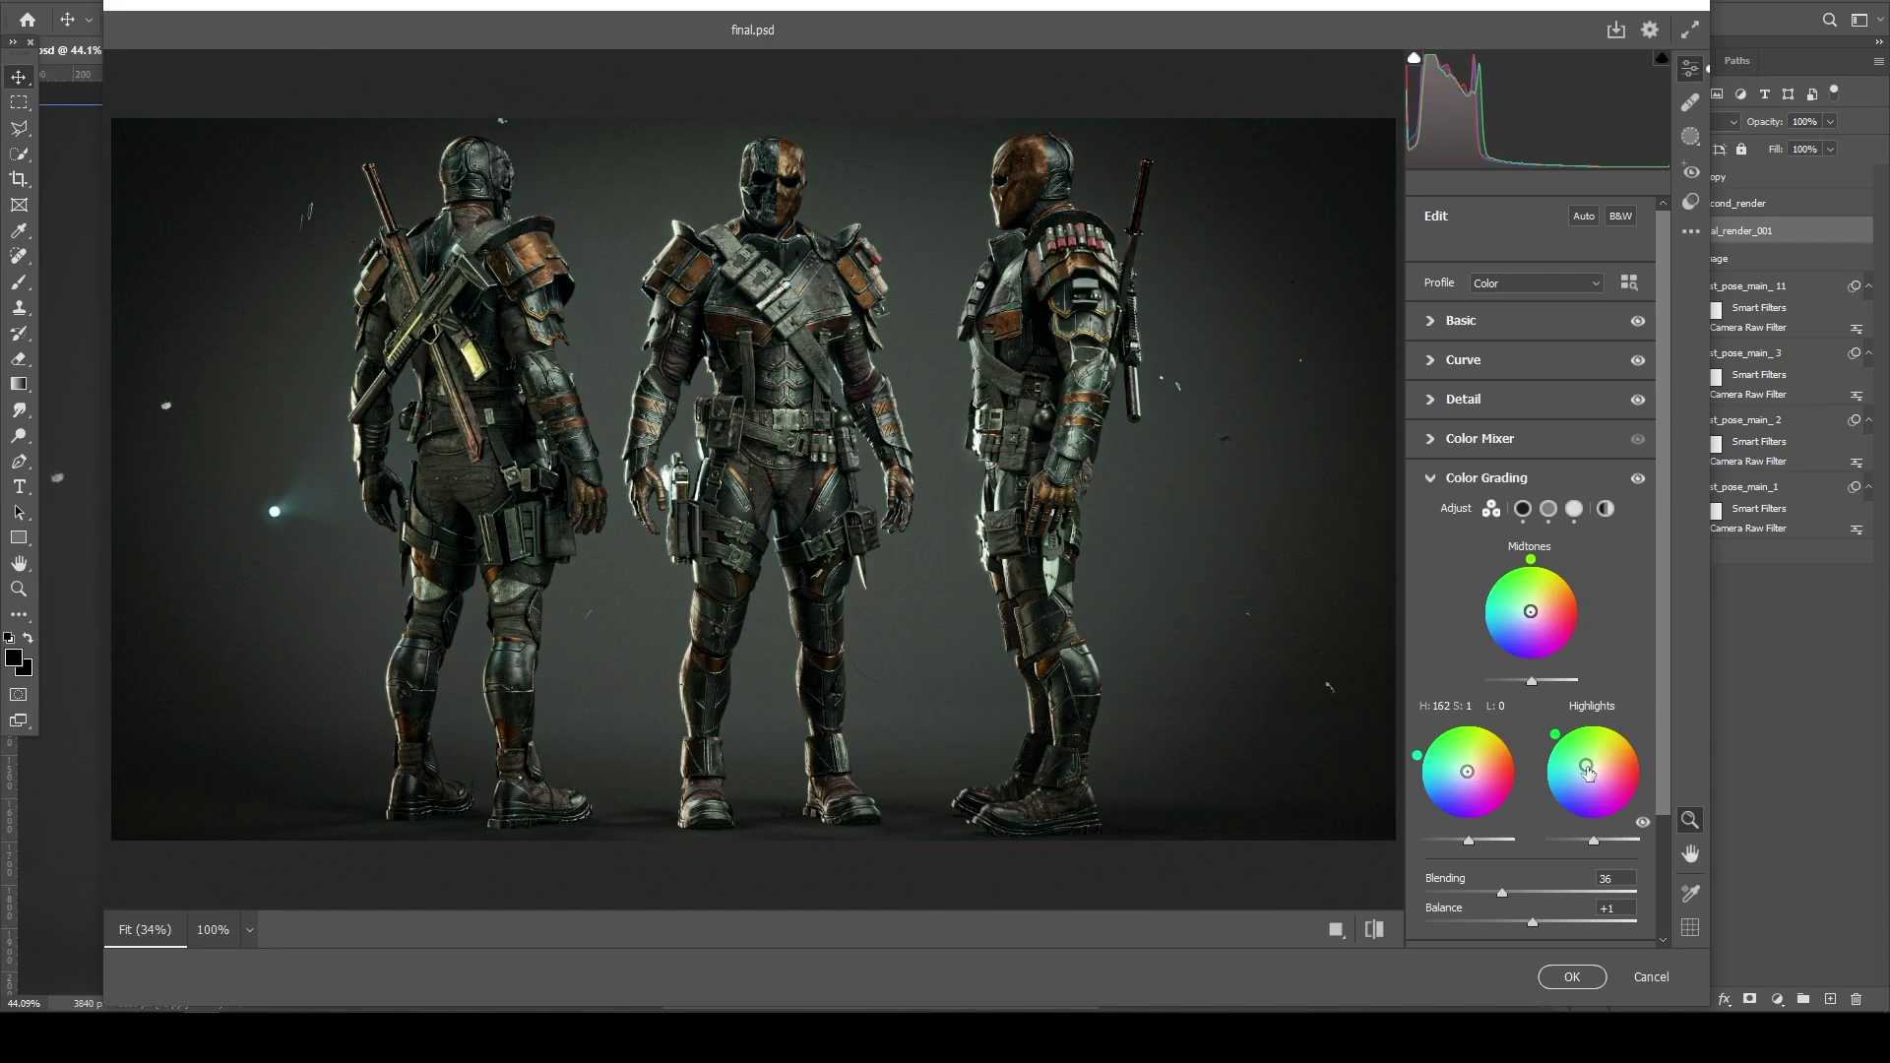
scroll(1491, 843, down, 3)
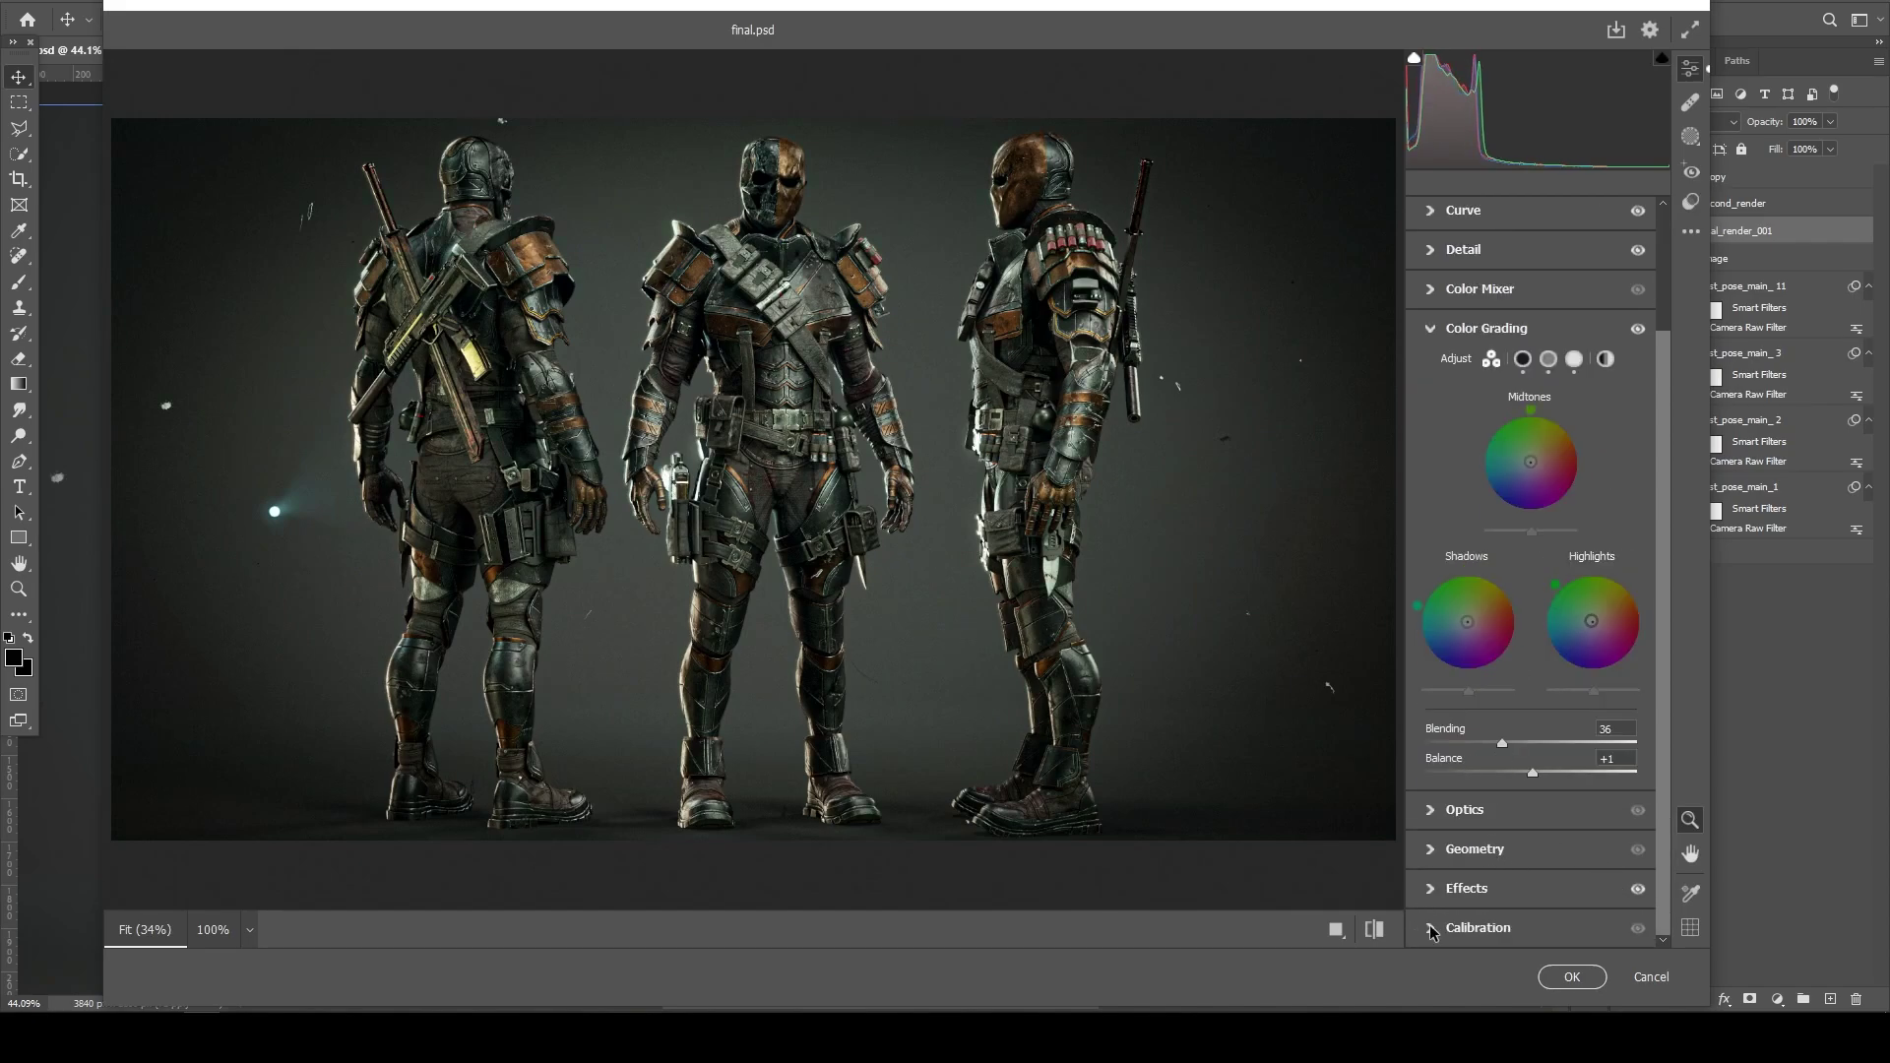